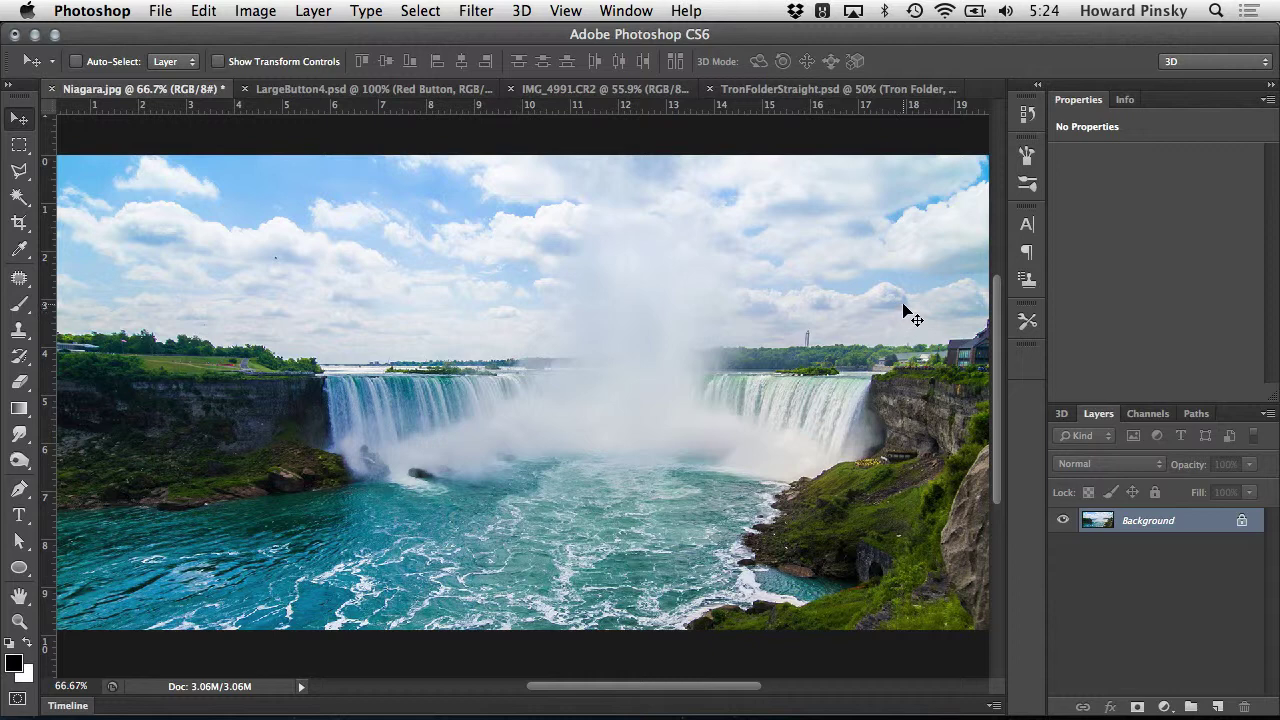
Apply a Black & White adjustment with the Darker preset directly to the waterfall photo's Background layer
left_click(278, 6)
mouse_move(310, 76)
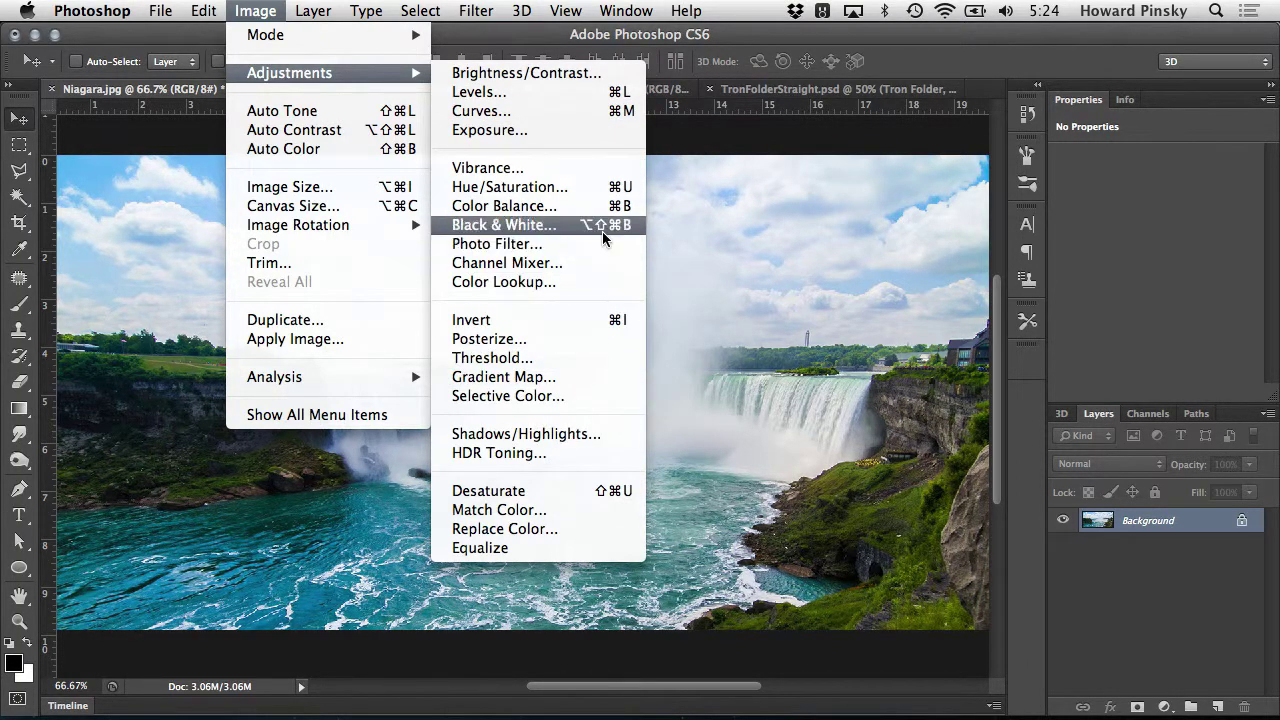
left_click(569, 225)
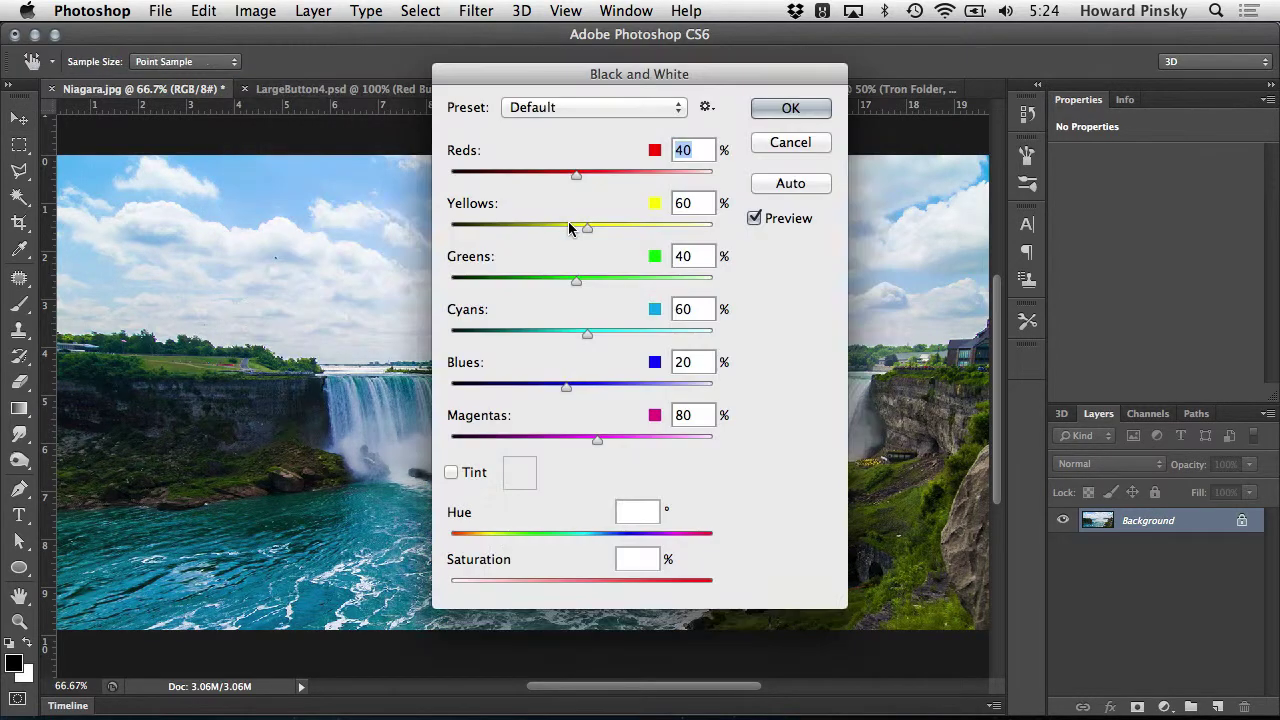
left_click(556, 108)
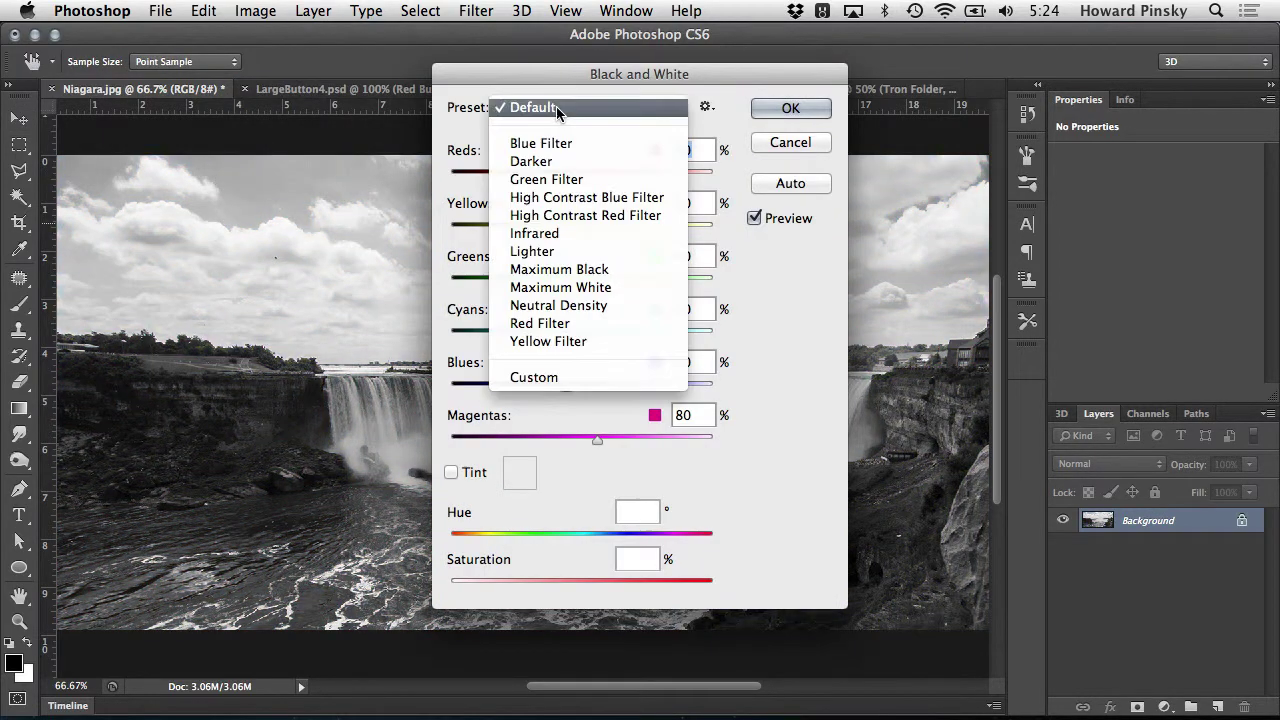
left_click(576, 162)
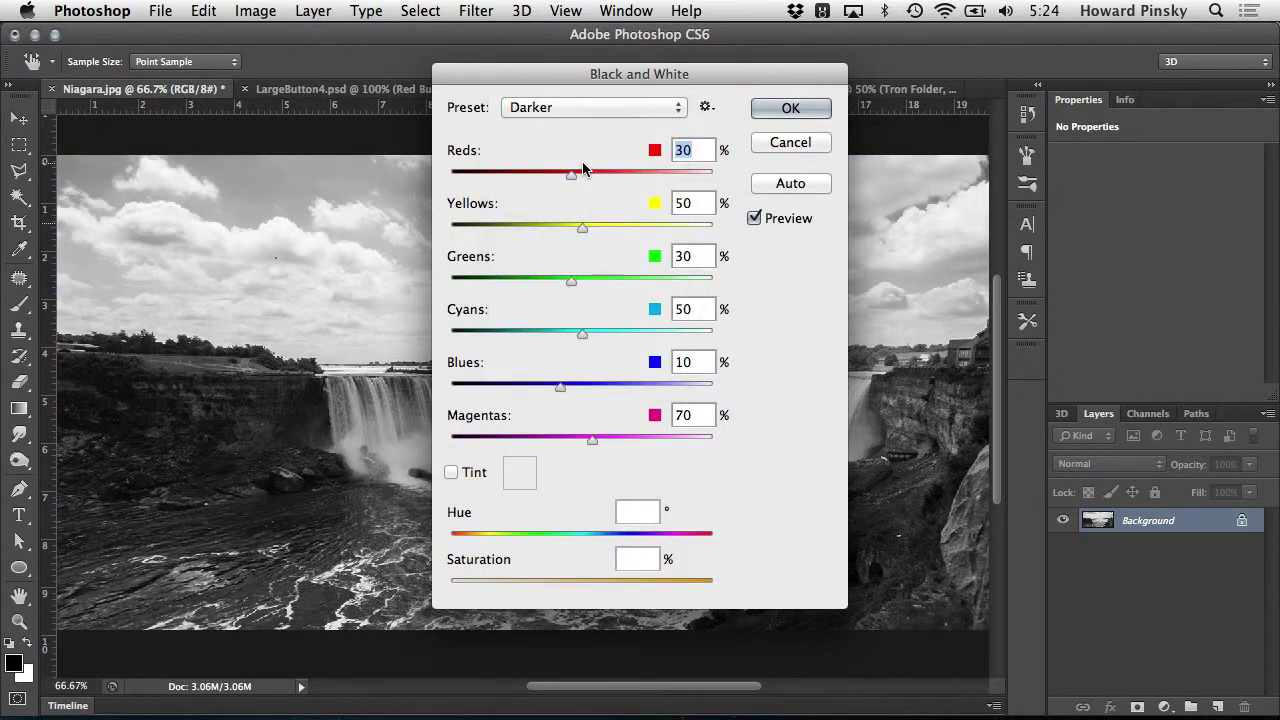
left_click(790, 108)
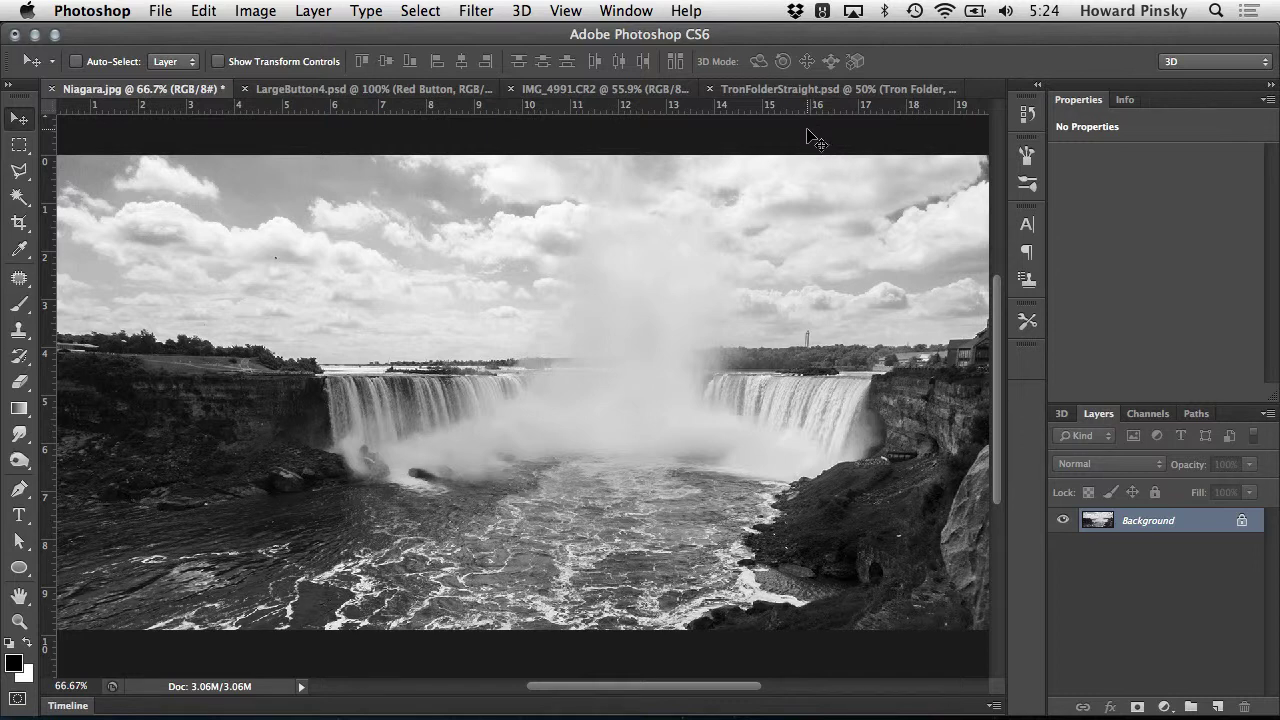
Undo the direct black and white conversion, redo it to compare, and restore the photo's original colours
key("super+z")
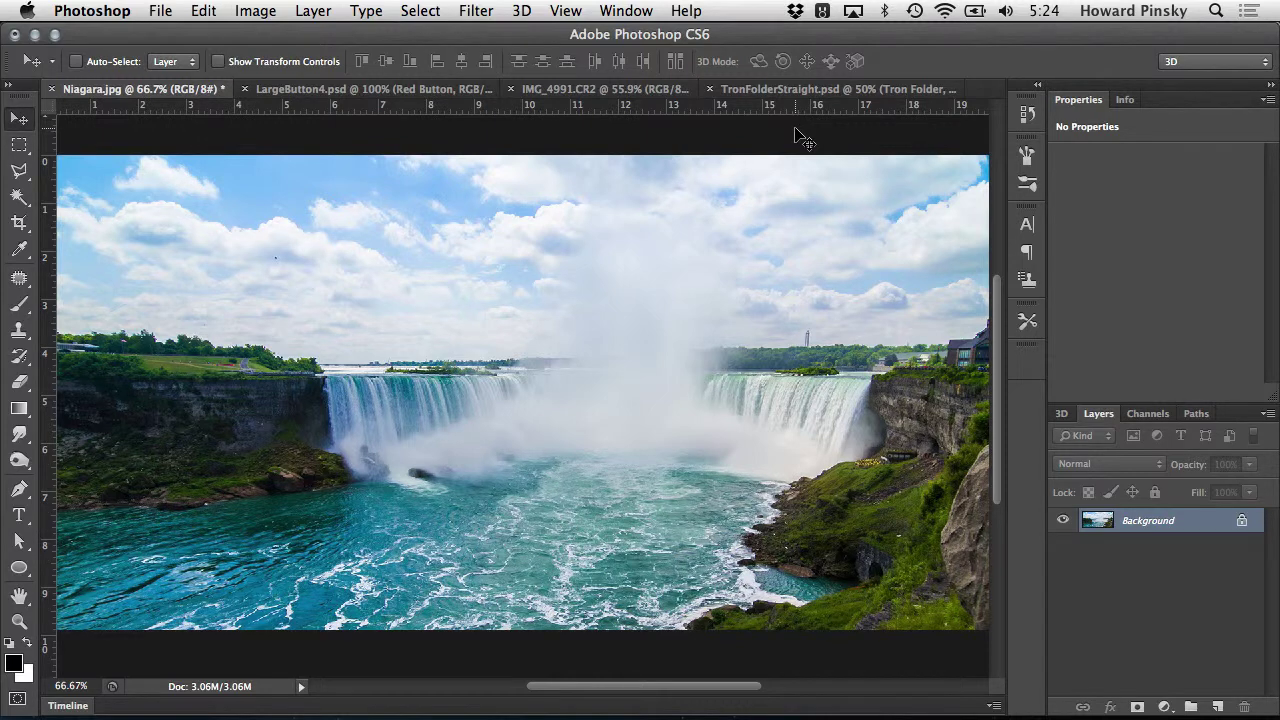
key("super+z")
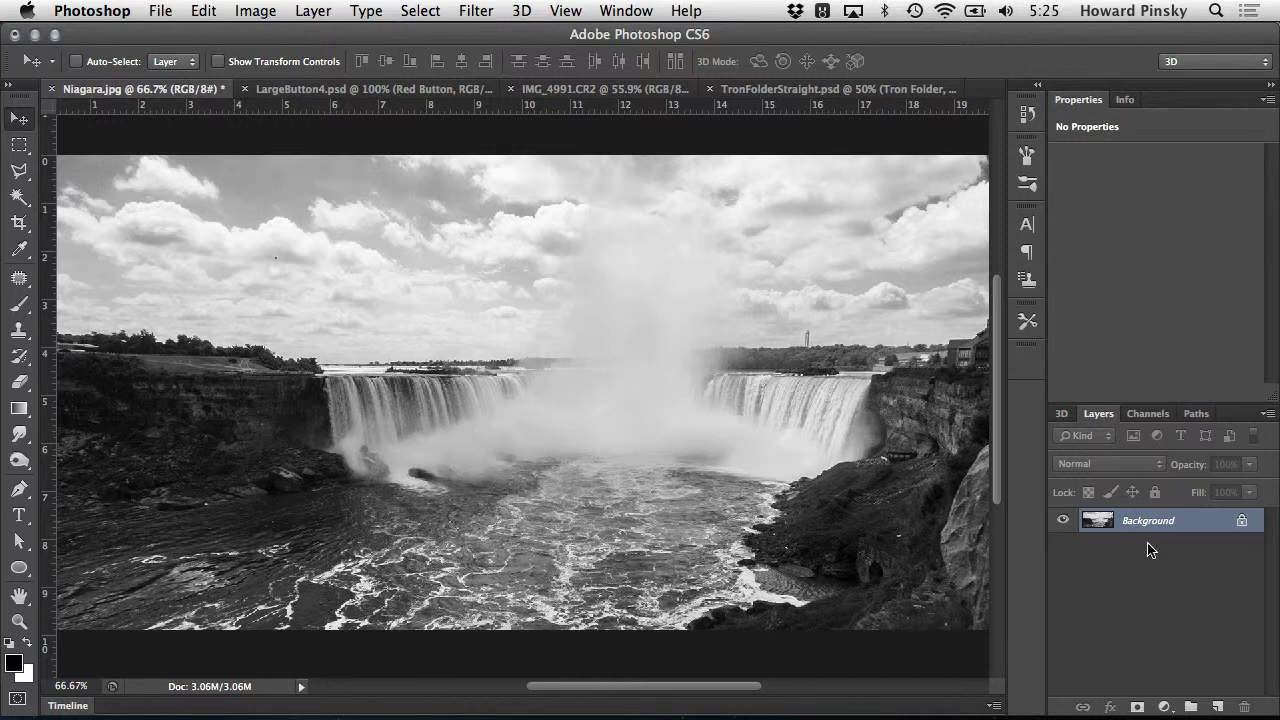
key("super+z")
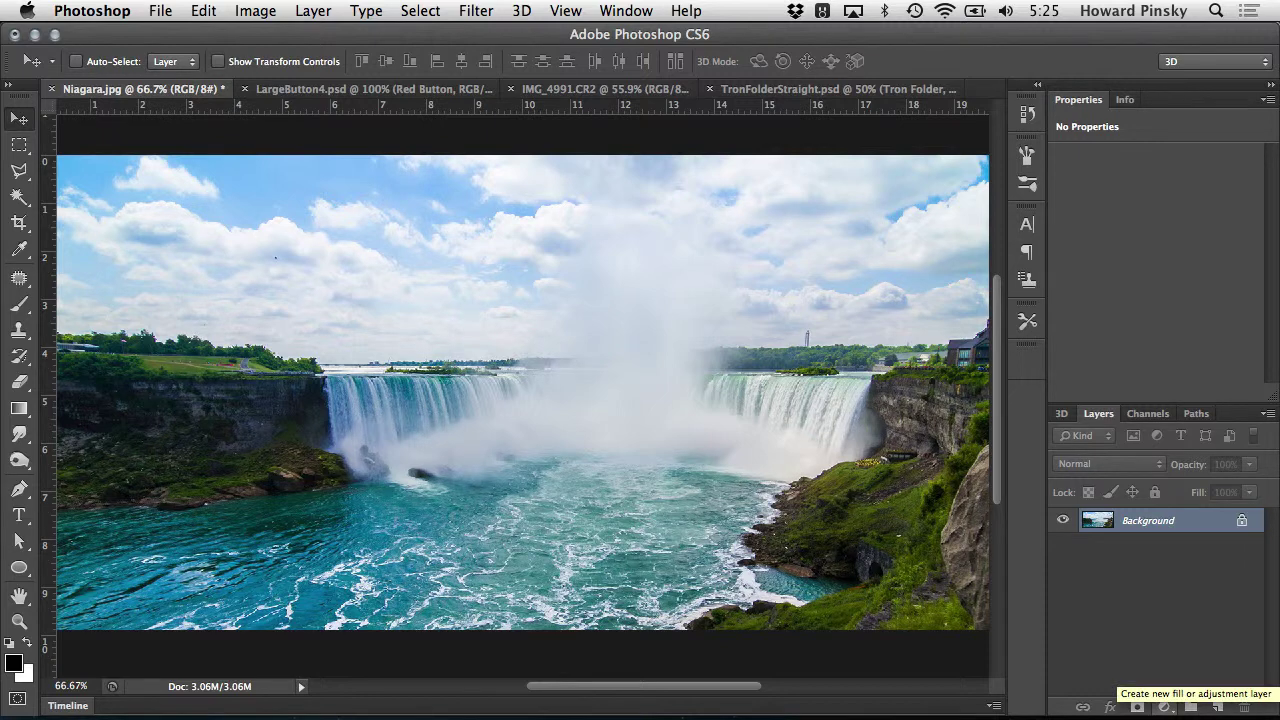
Add a Black & White adjustment layer above the waterfall photo and apply the Darker preset
left_click(1165, 707)
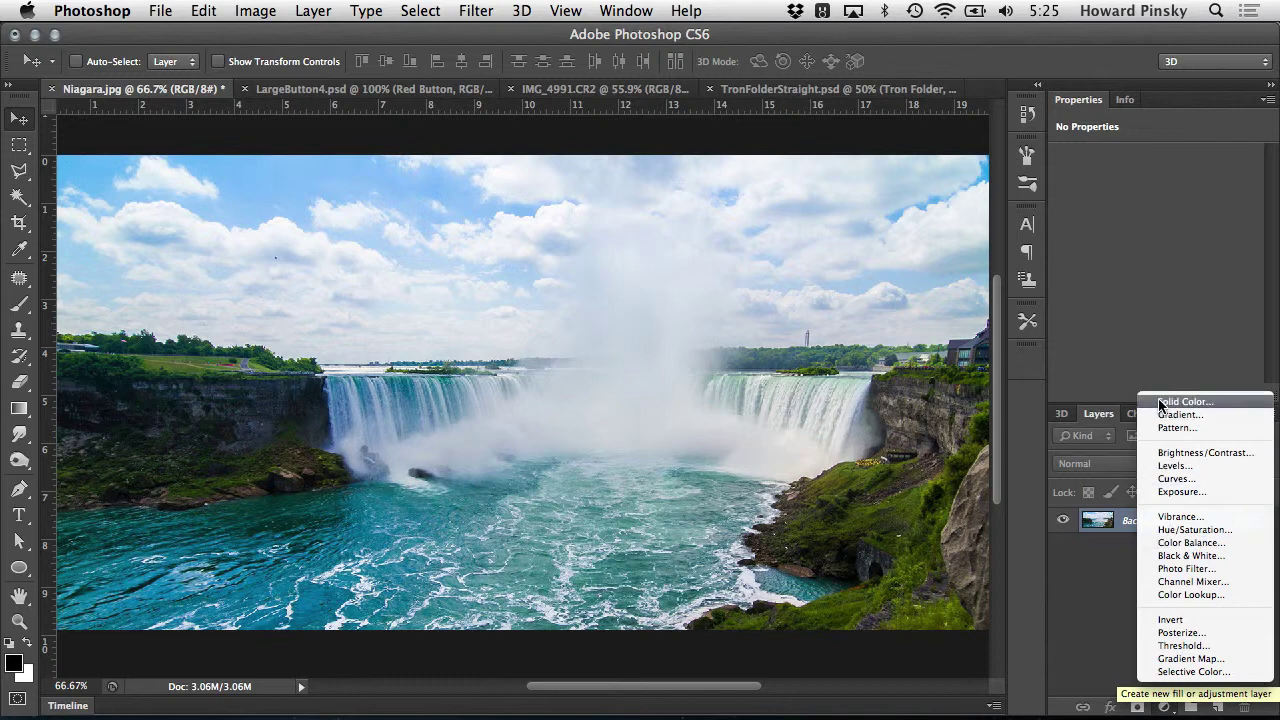
left_click(1235, 556)
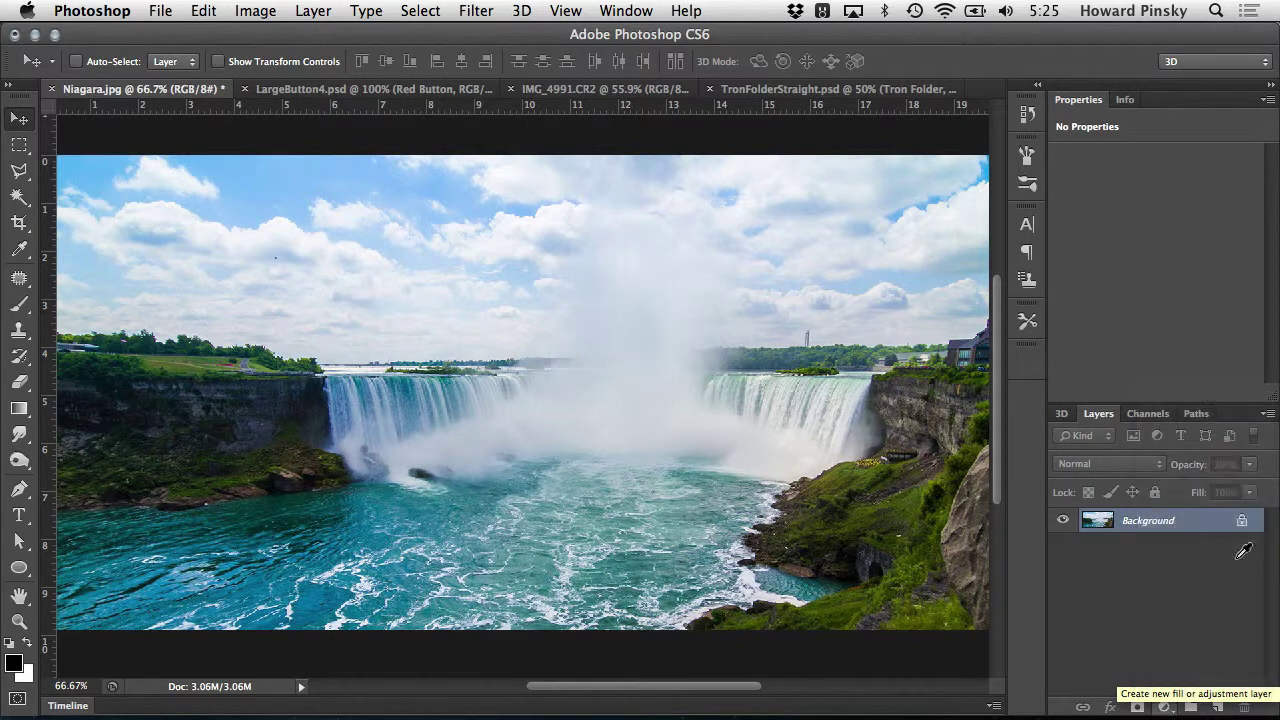
left_click(1130, 162)
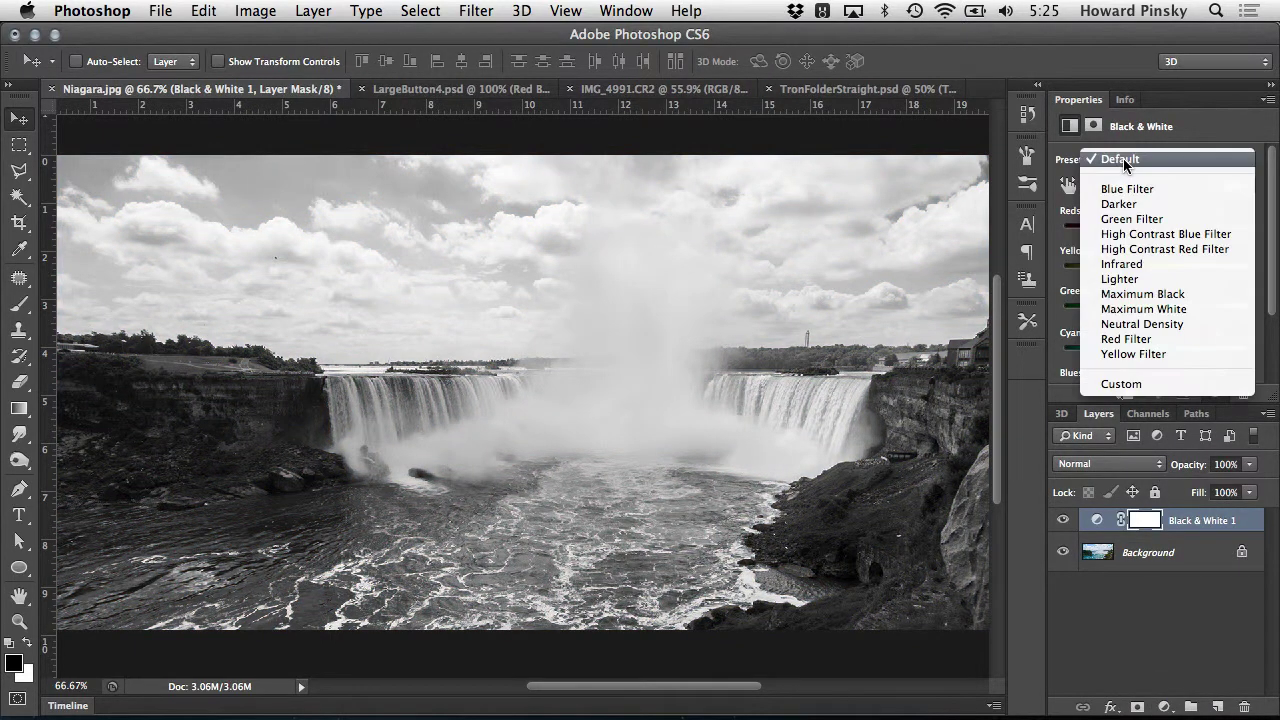
left_click(1136, 204)
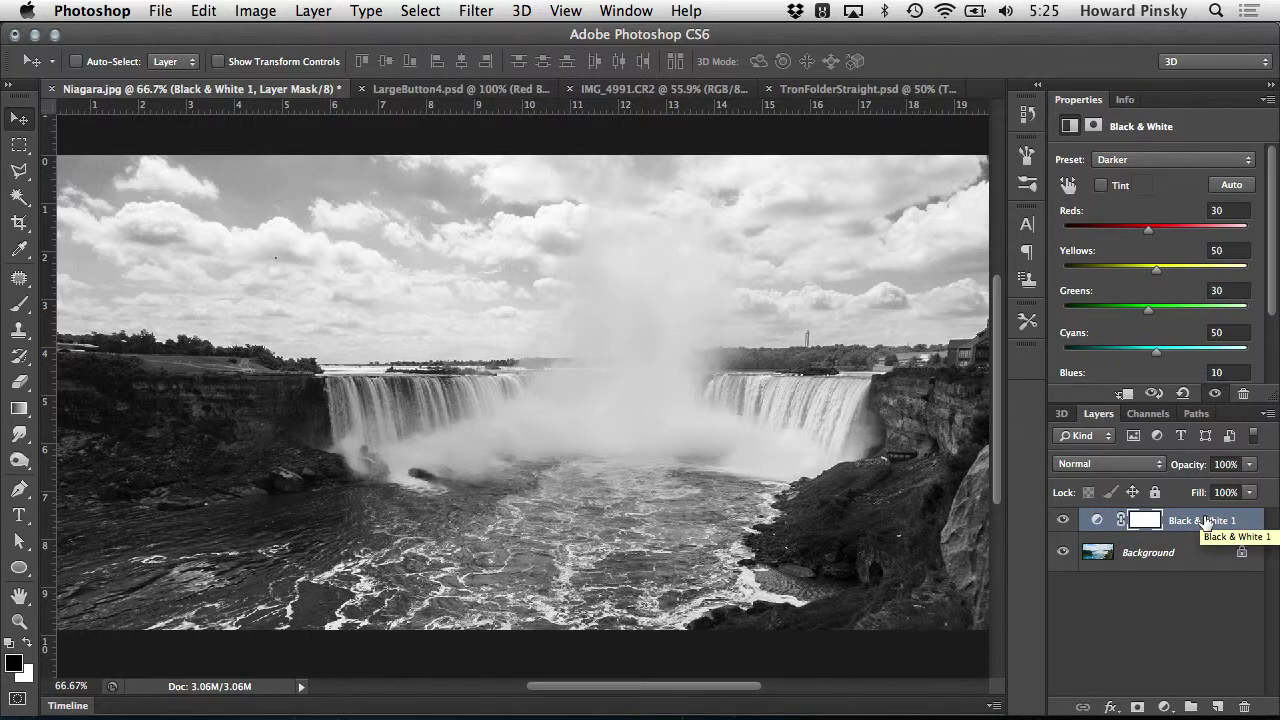
Add a Gradient Map adjustment layer above the Black & White layer, using the preset that runs from dark blue to pale gold
left_click(1164, 707)
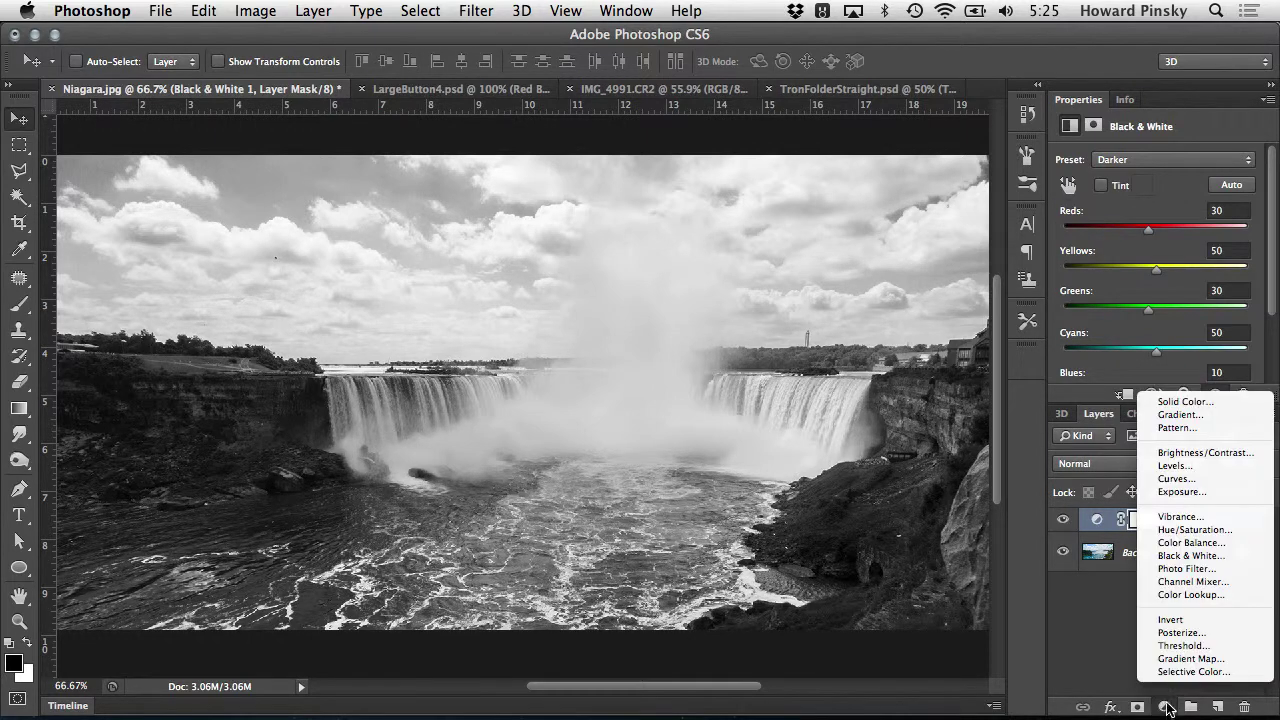
left_click(1188, 658)
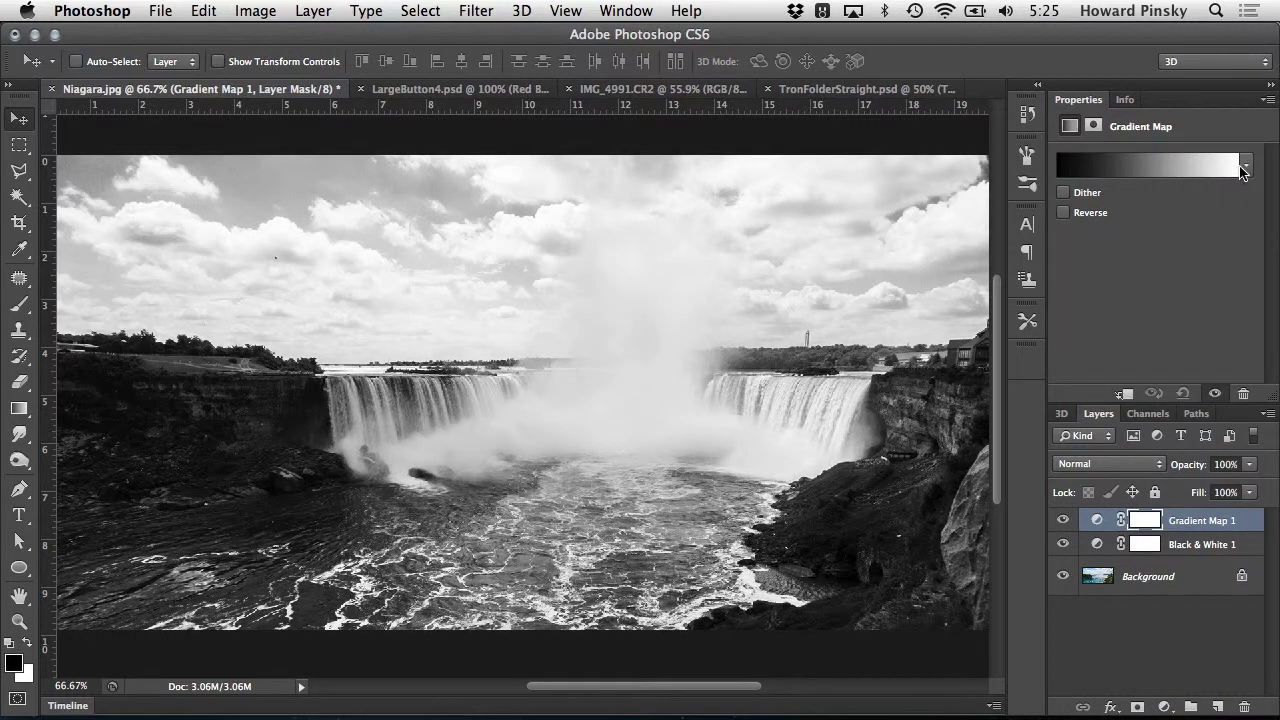
left_click(1244, 168)
scroll(1130, 300, "down", 3)
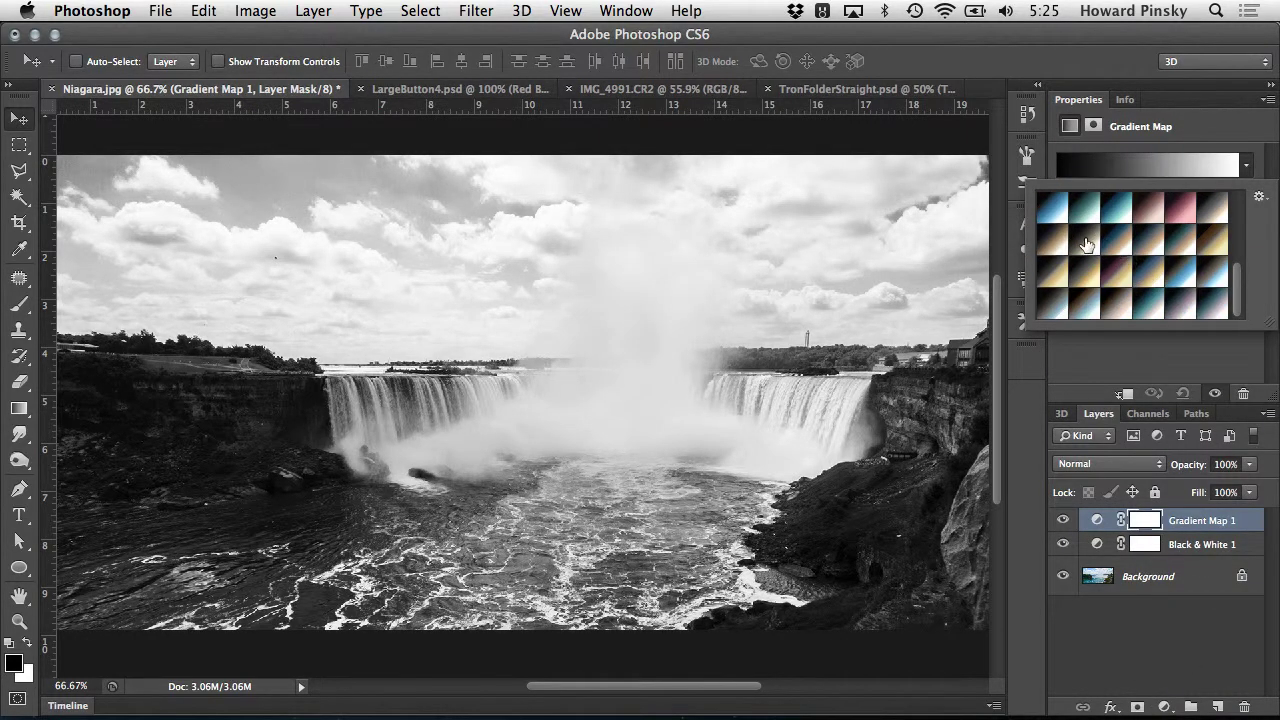
left_click(1087, 274)
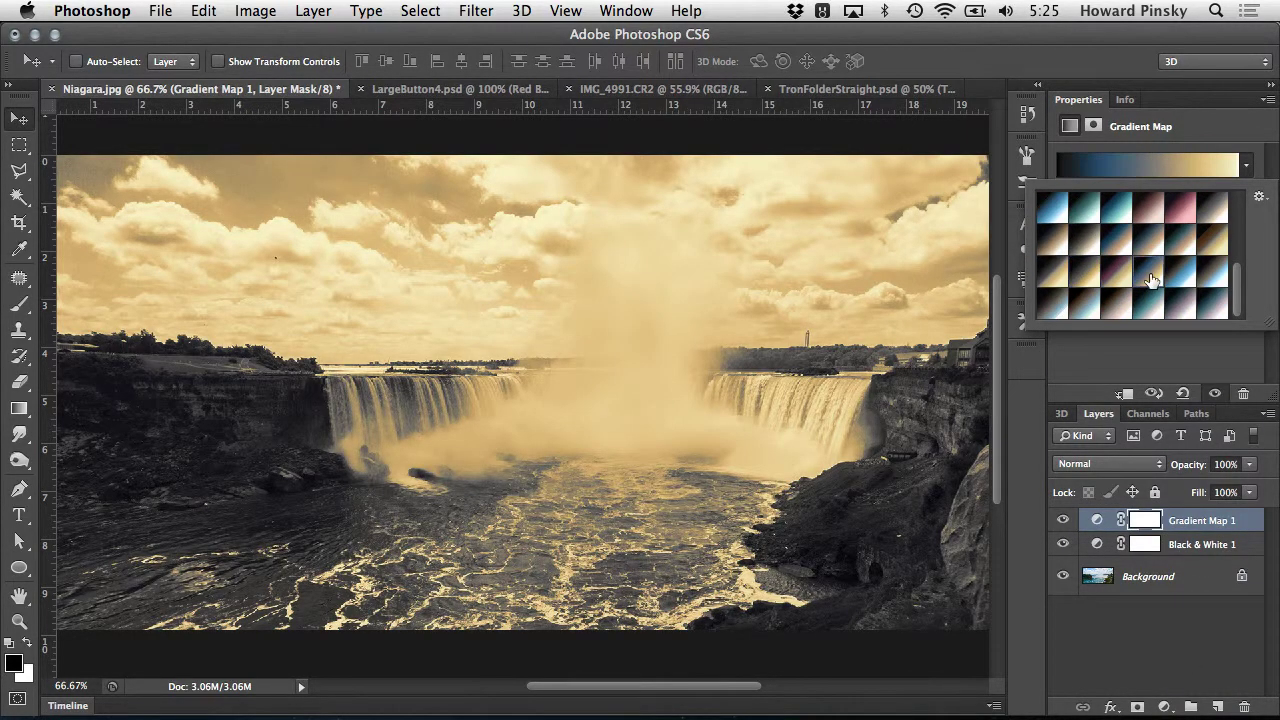
left_click(1176, 350)
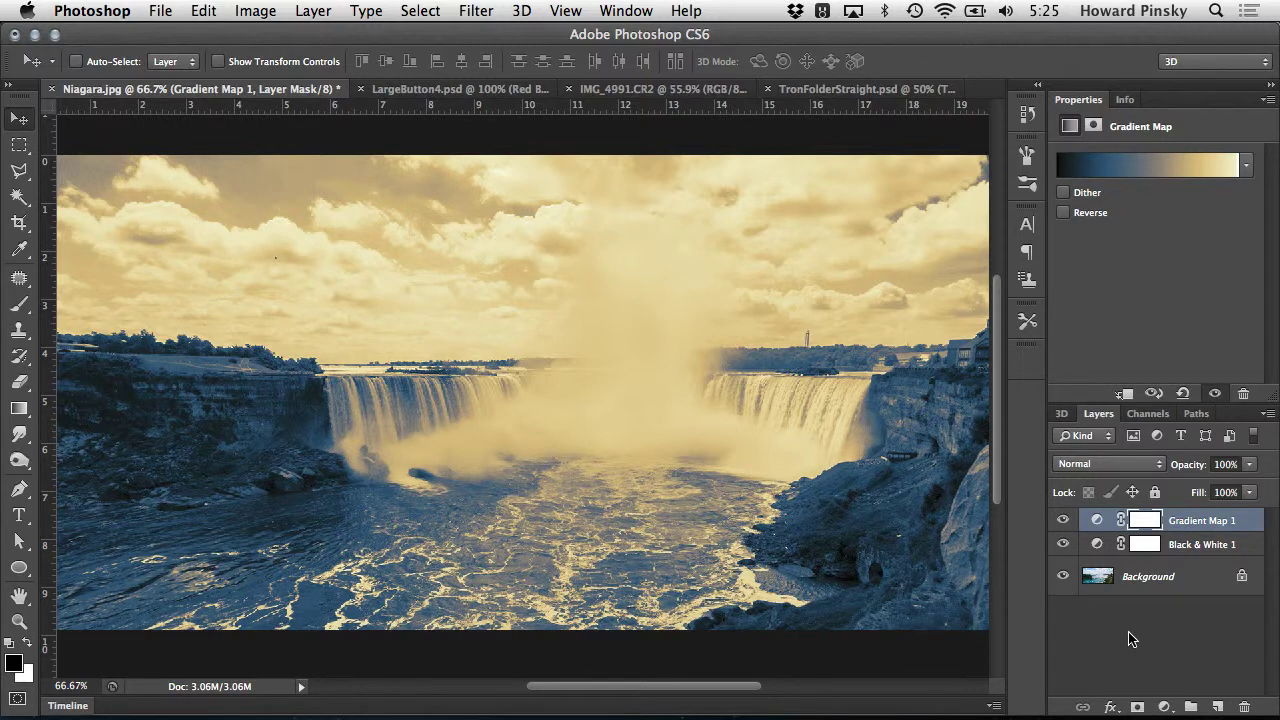
Switch the Black & White adjustment layer's preset to High Contrast Blue Filter and on to Blue Filter
left_click(1098, 546)
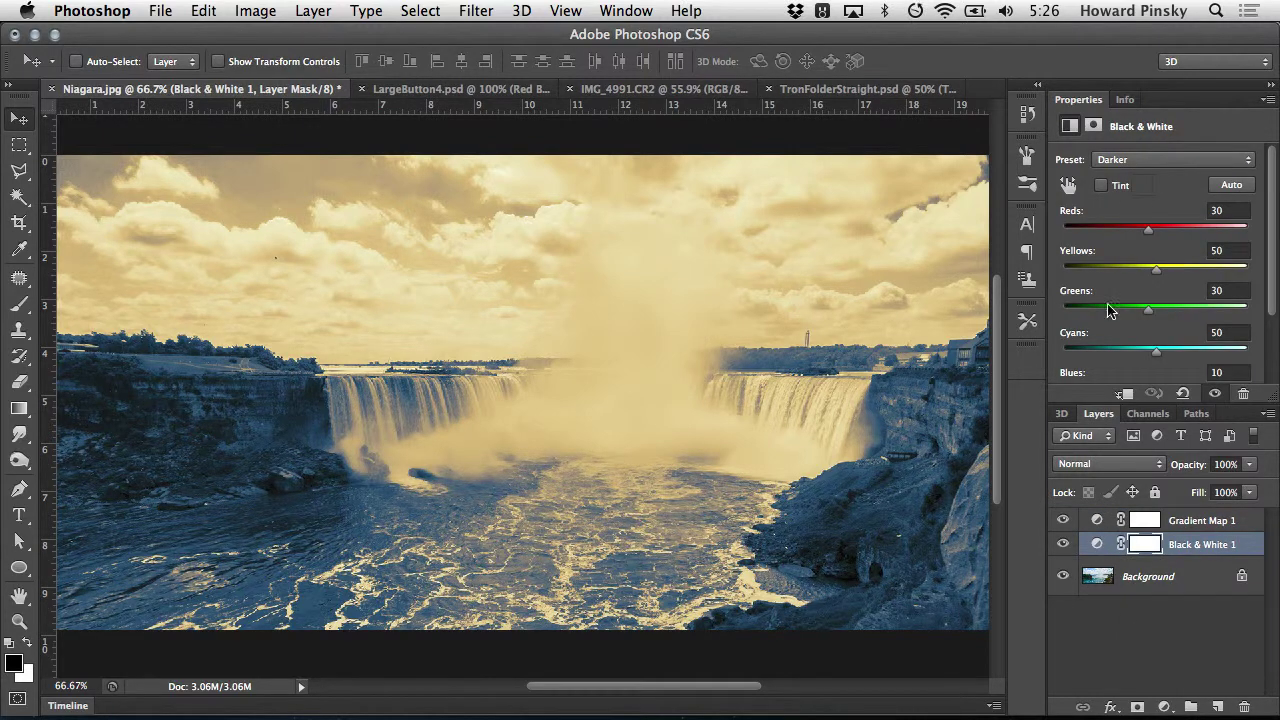
left_click(1137, 161)
left_click(1137, 189)
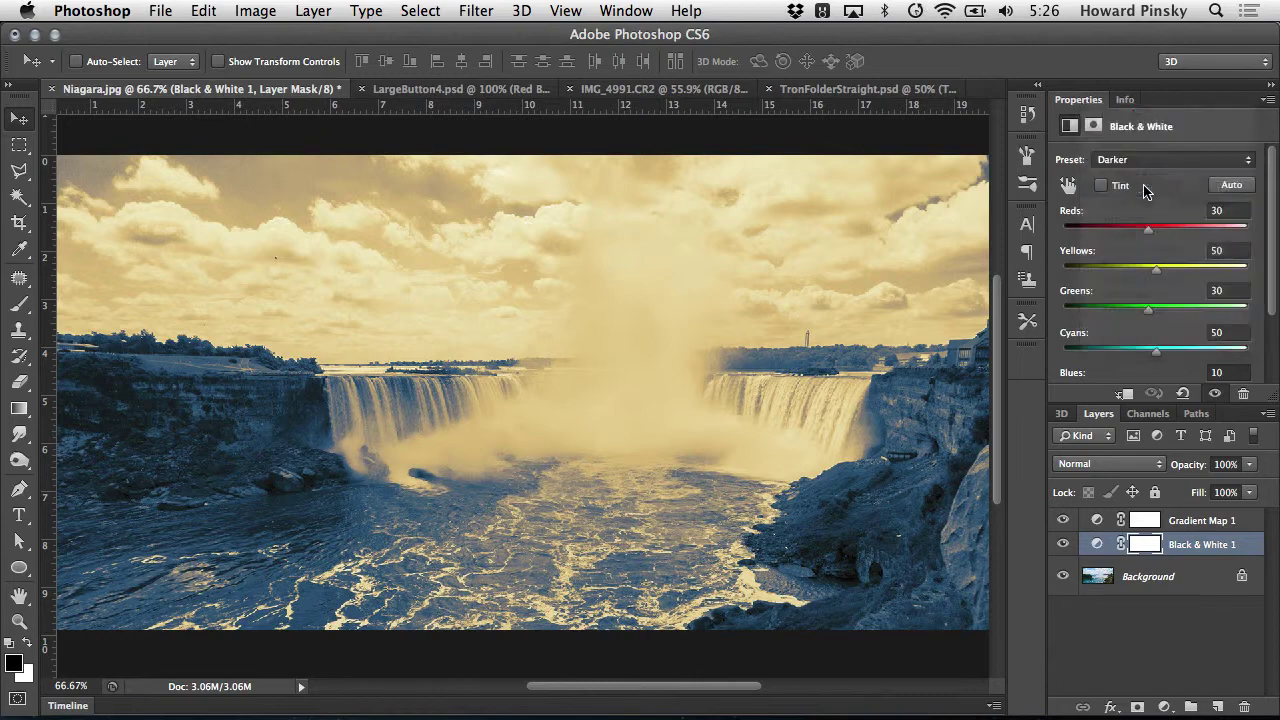
left_click(1137, 161)
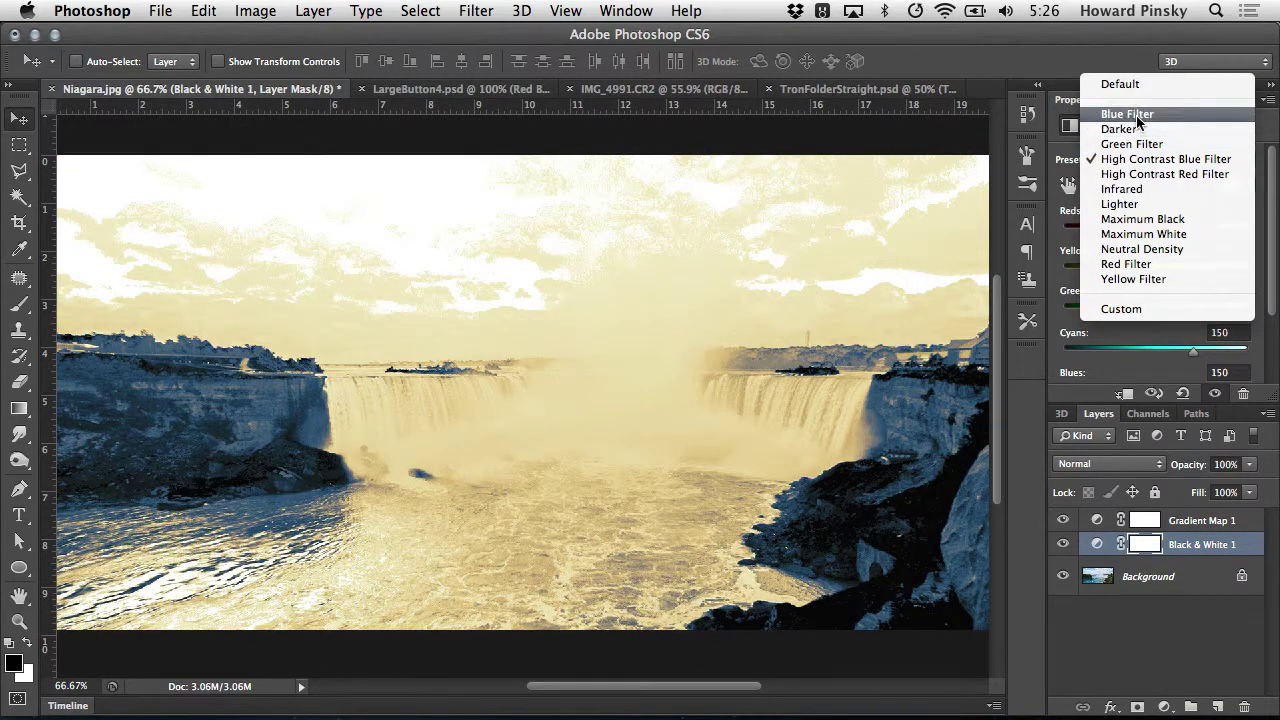
left_click(1136, 115)
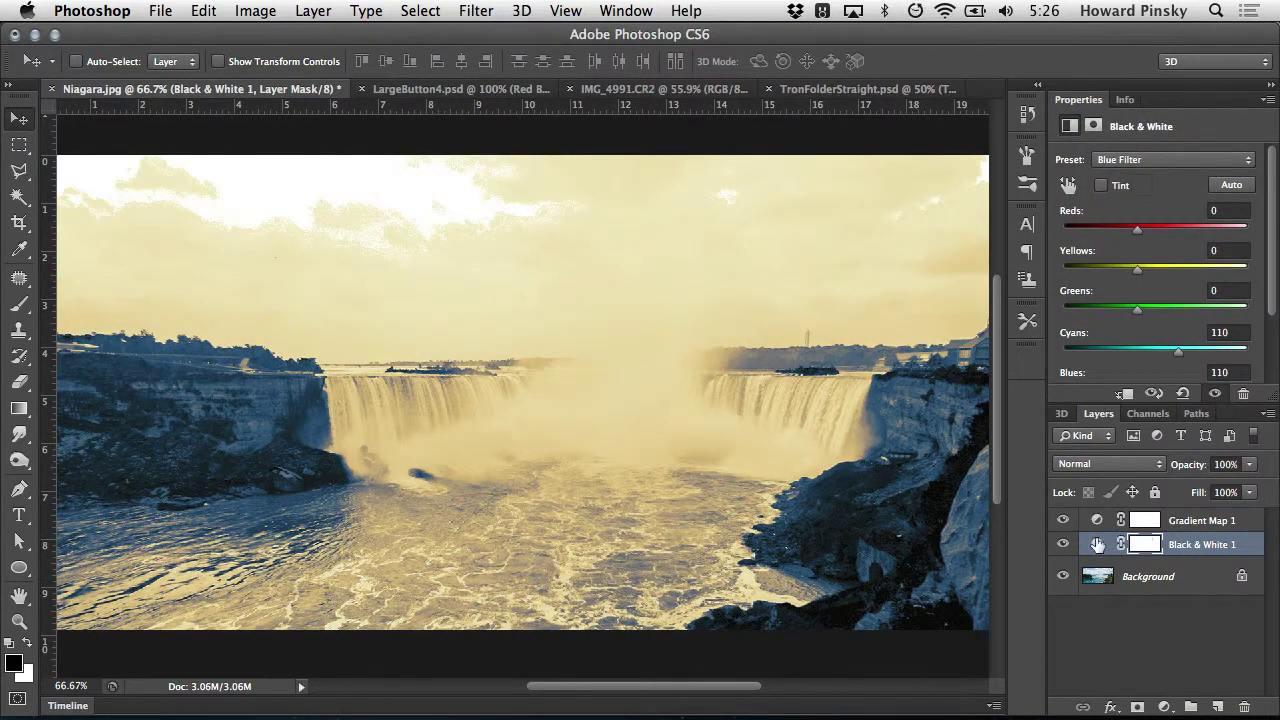
Toggle the Black & White adjustment layer's visibility for comparison and delete the layer
left_click(1063, 546)
left_click(1063, 546)
left_click_drag(1201, 548, 1244, 706)
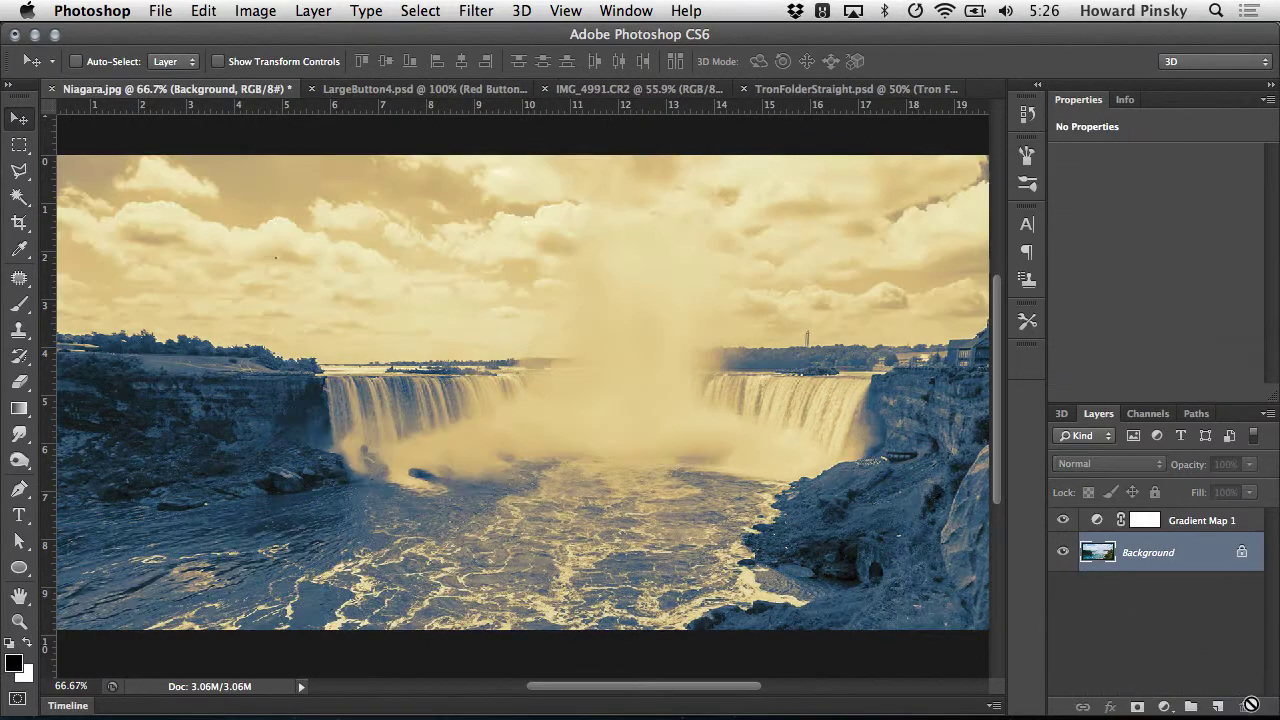
Try Overlay on the Gradient Map layer, and settle on the Hard Light blend mode with opacity at 65%
left_click(1244, 525)
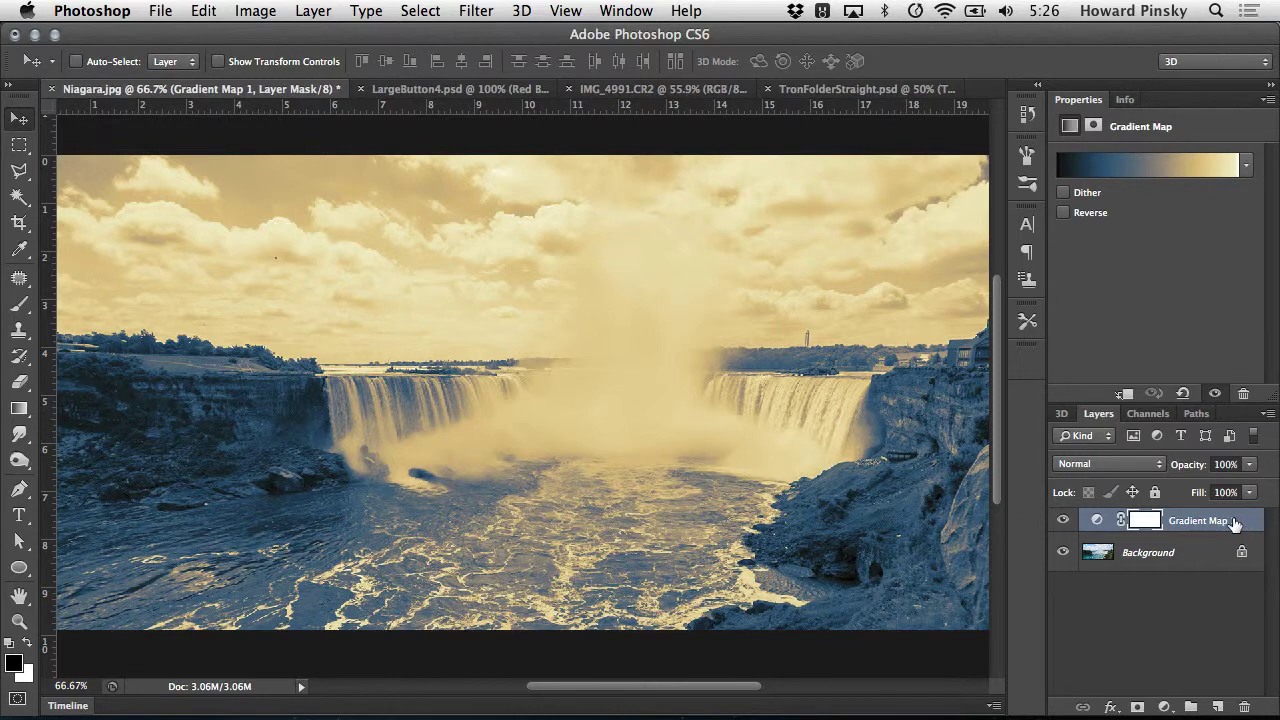
left_click(1160, 470)
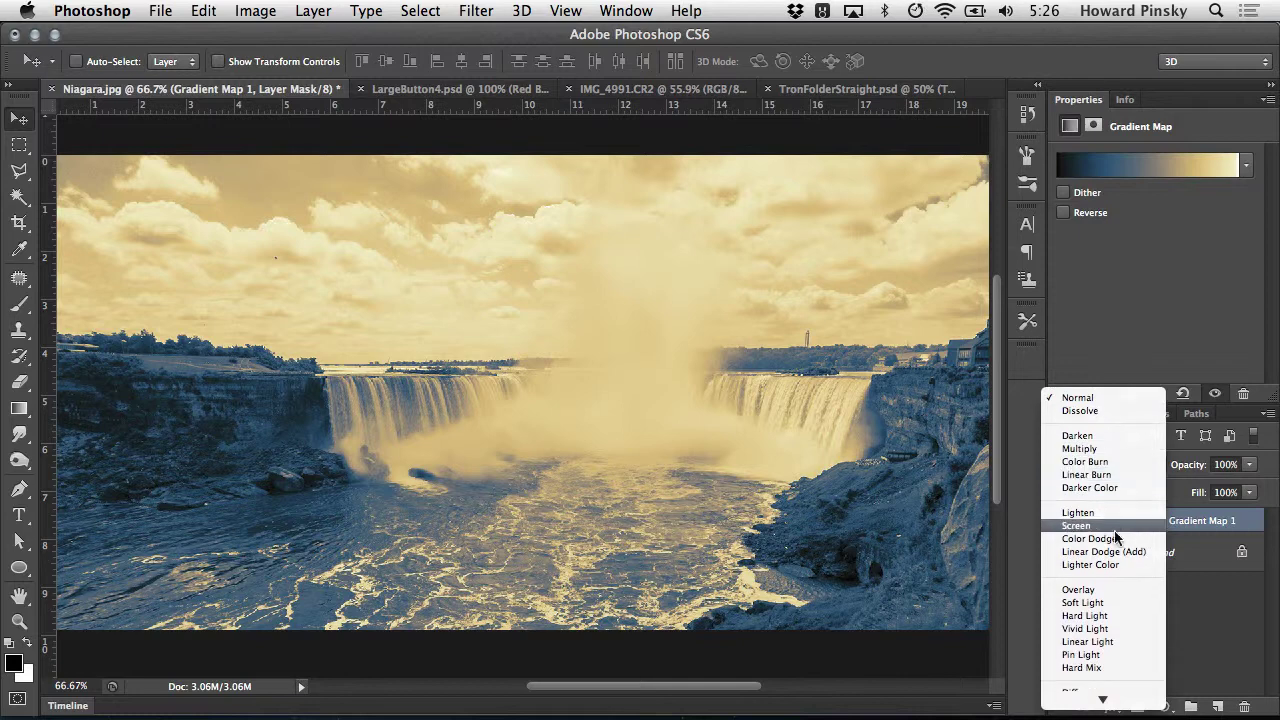
left_click(1113, 590)
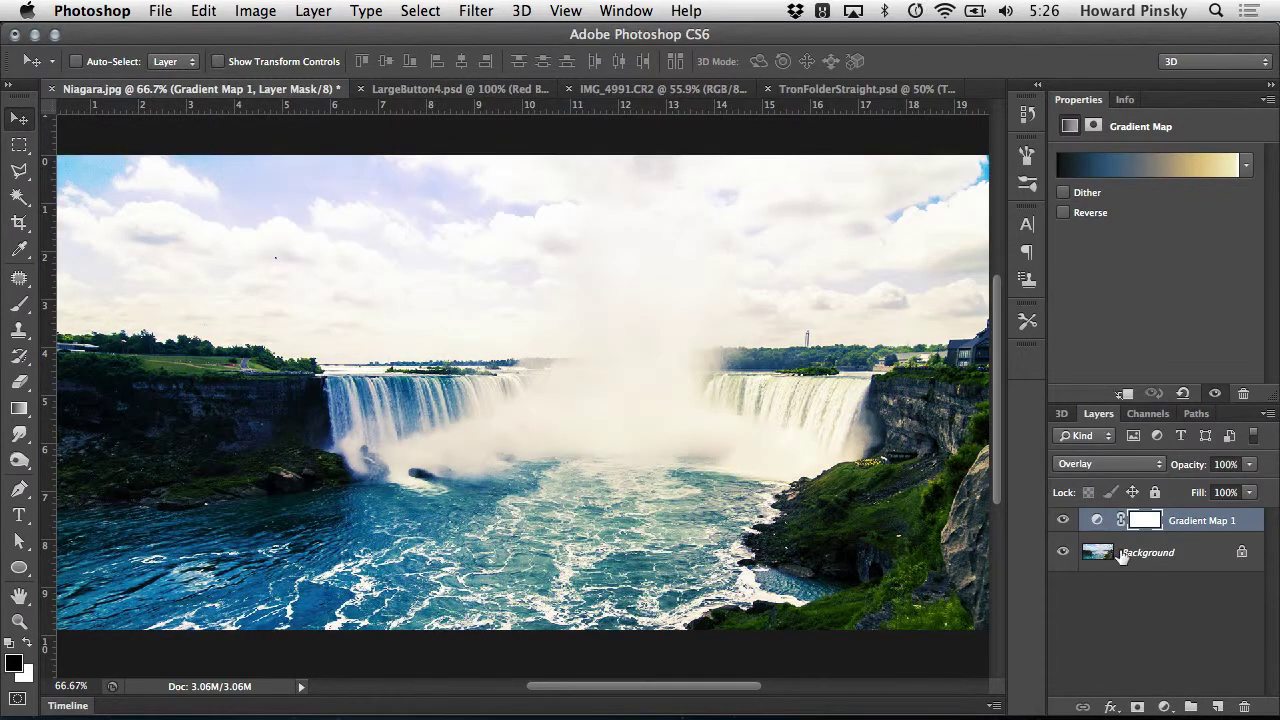
left_click(1157, 469)
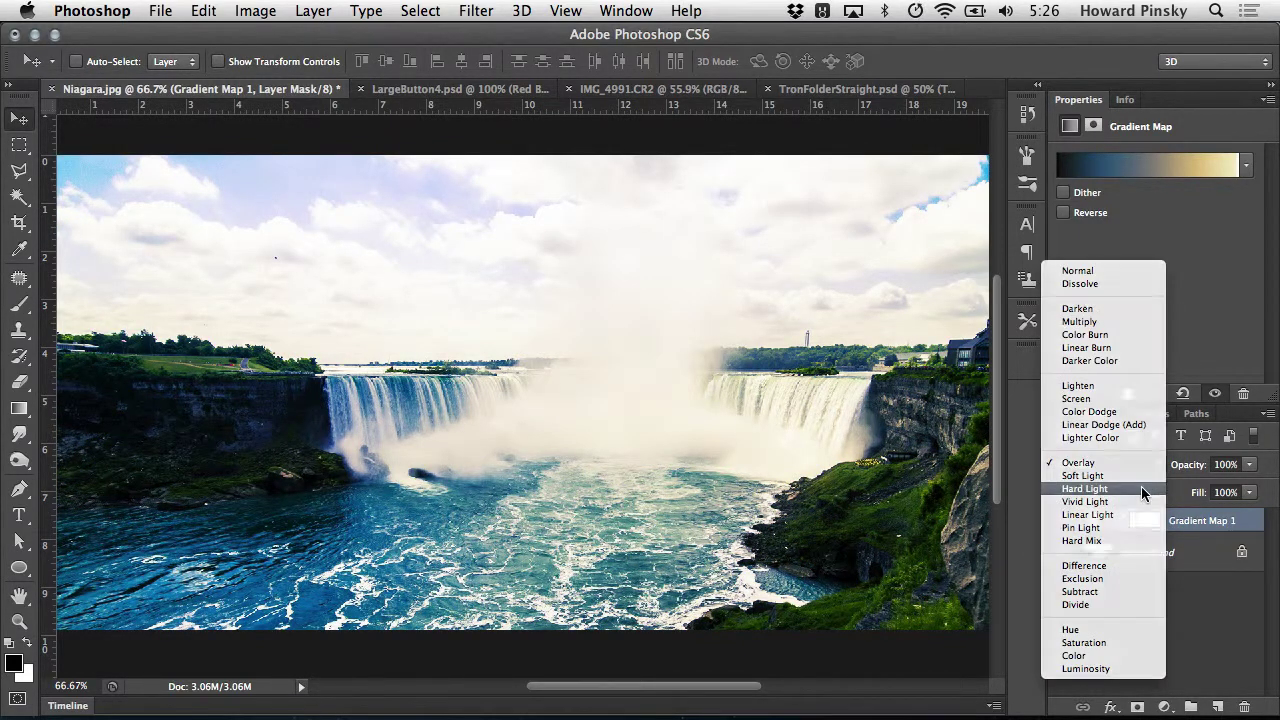
left_click(1145, 486)
left_click(1250, 464)
left_click_drag(1253, 484, 1219, 486)
left_click(1246, 530)
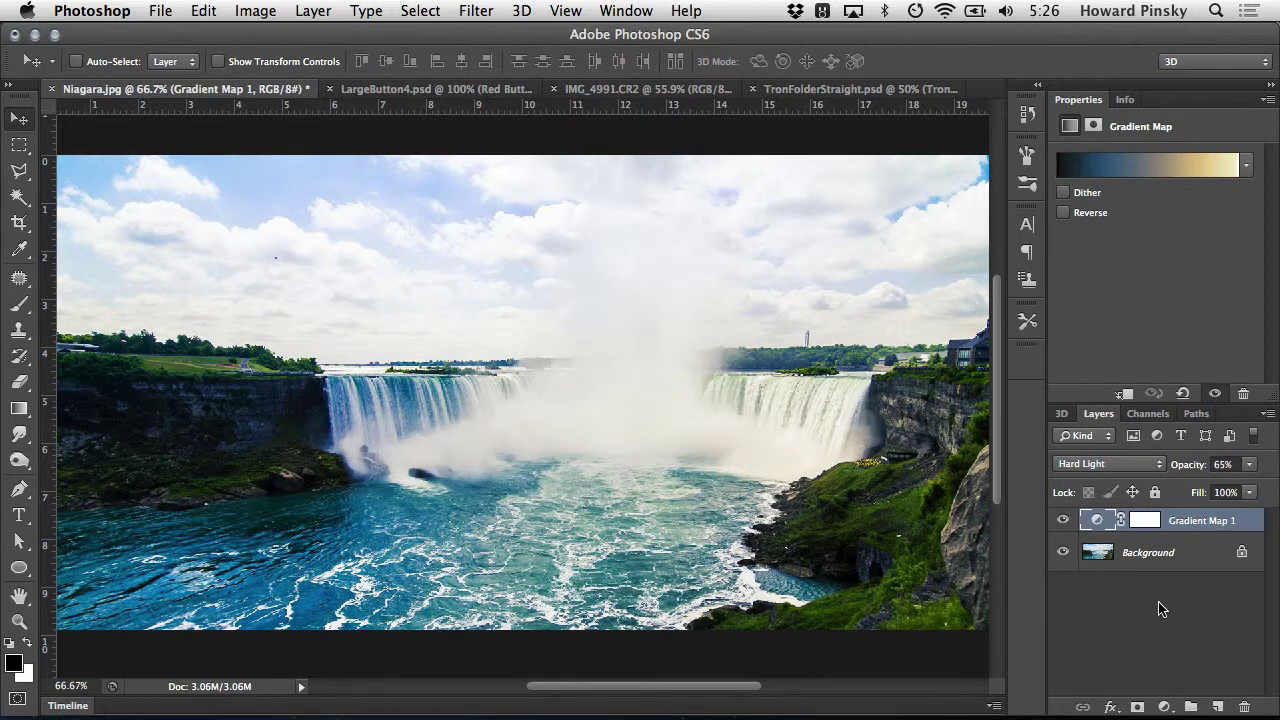
In LargeButton4.psd, add a Hue/Saturation adjustment layer directly above the red button layer
left_click(461, 92)
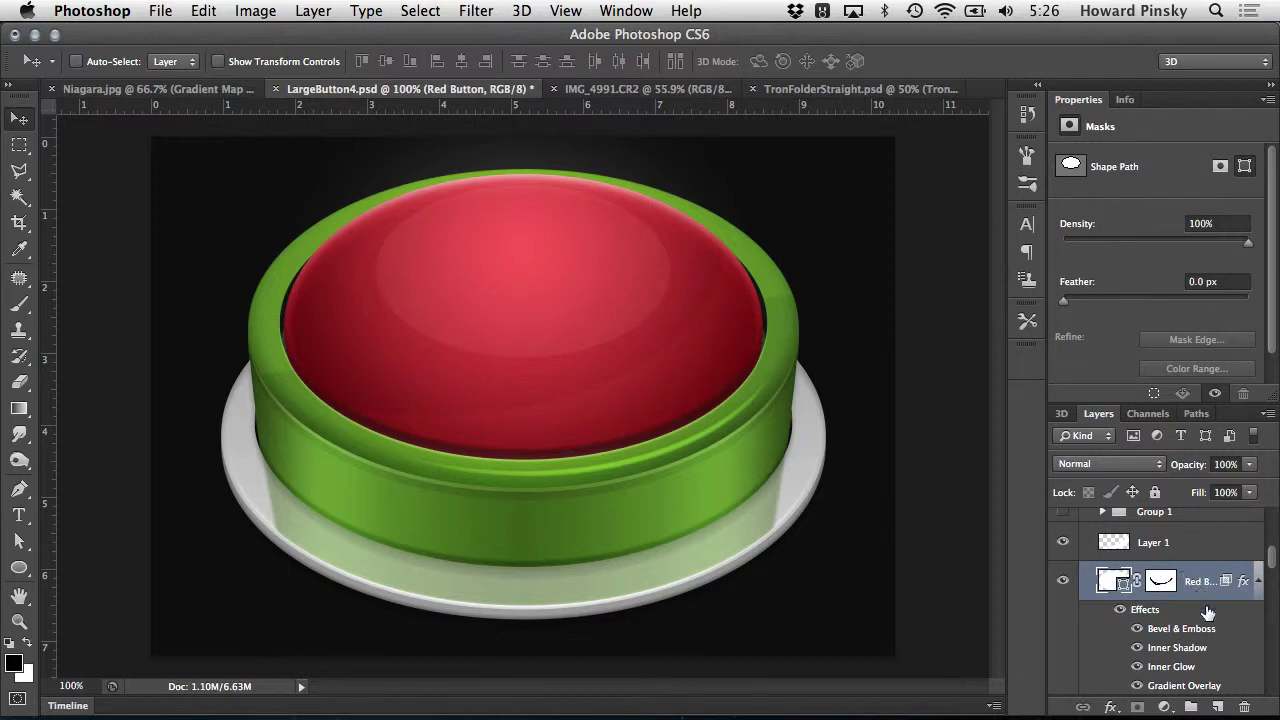
left_click(1164, 707)
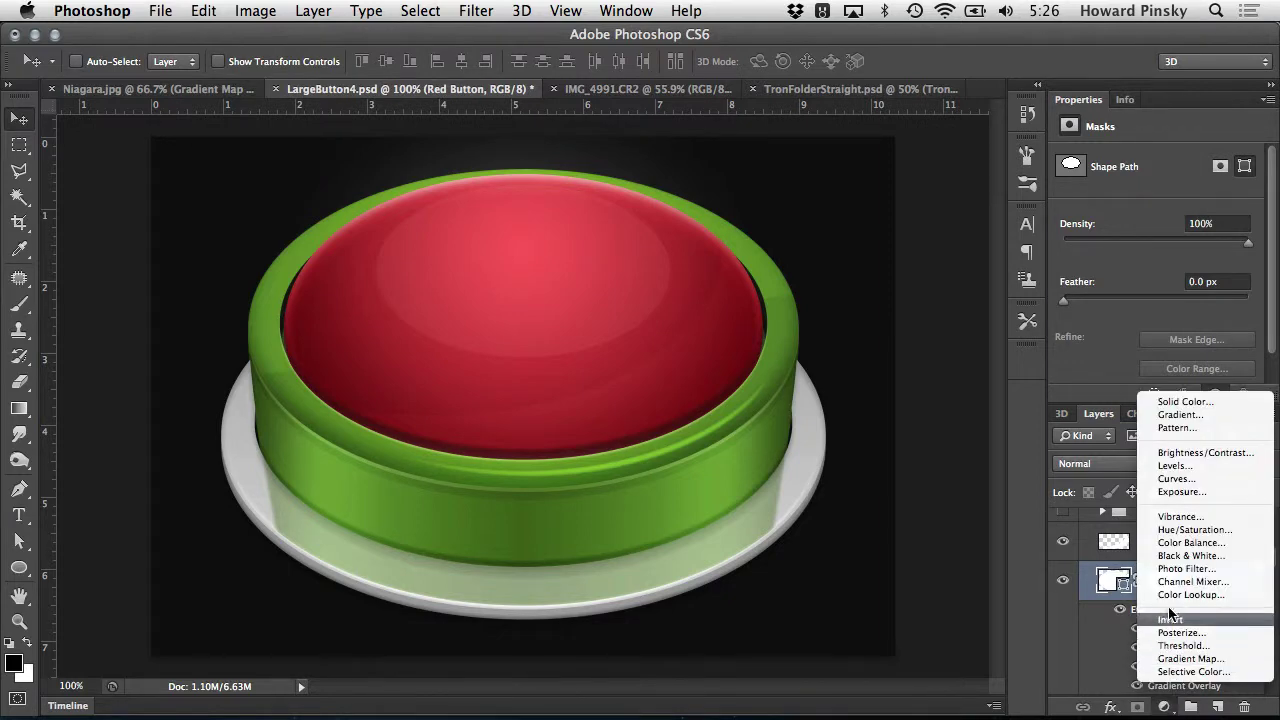
left_click(1182, 529)
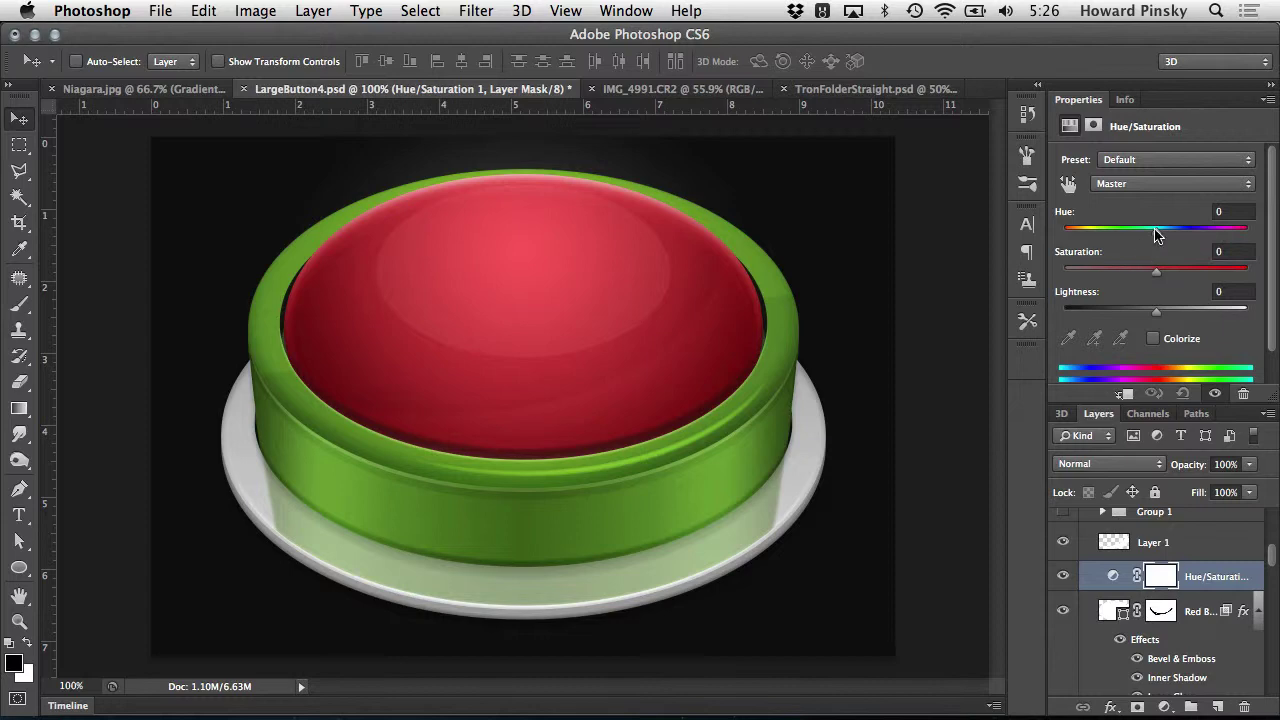
Set the Hue/Saturation adjustment's hue to -159 and clip it to the red button layer below
left_click_drag(1156, 233, 1083, 231)
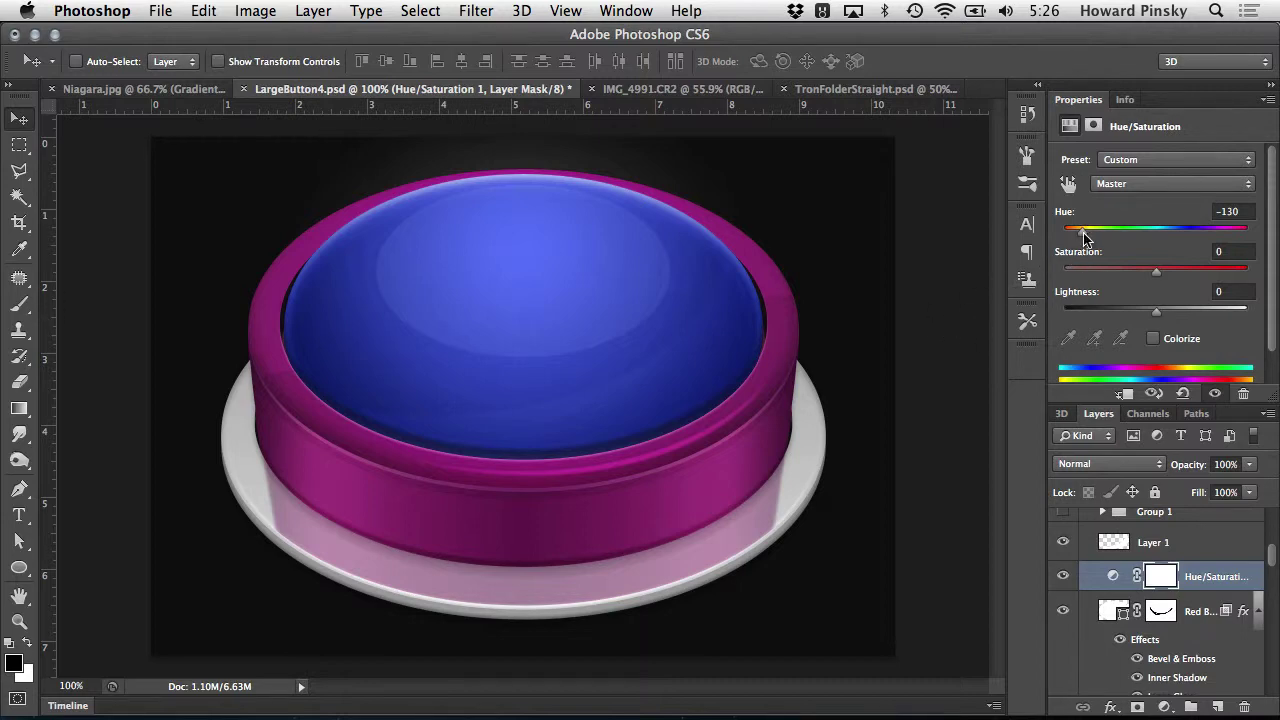
left_click_drag(1083, 233, 1072, 236)
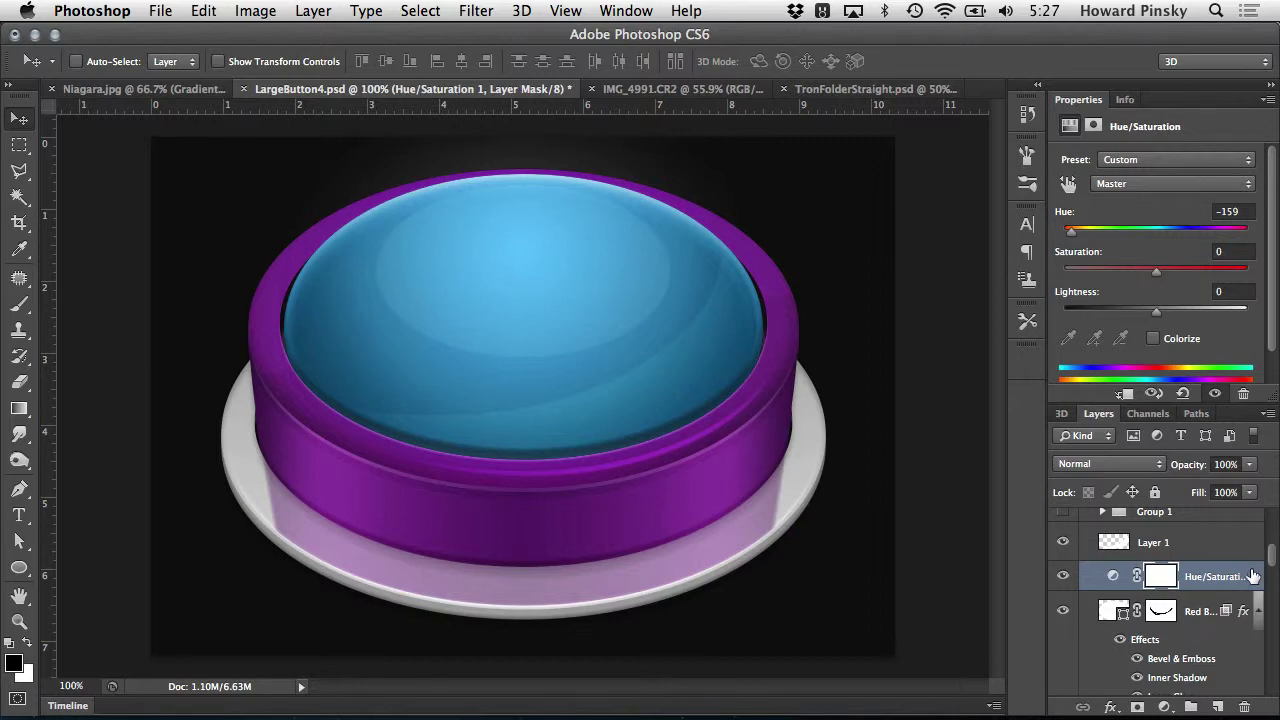
left_click(1130, 395)
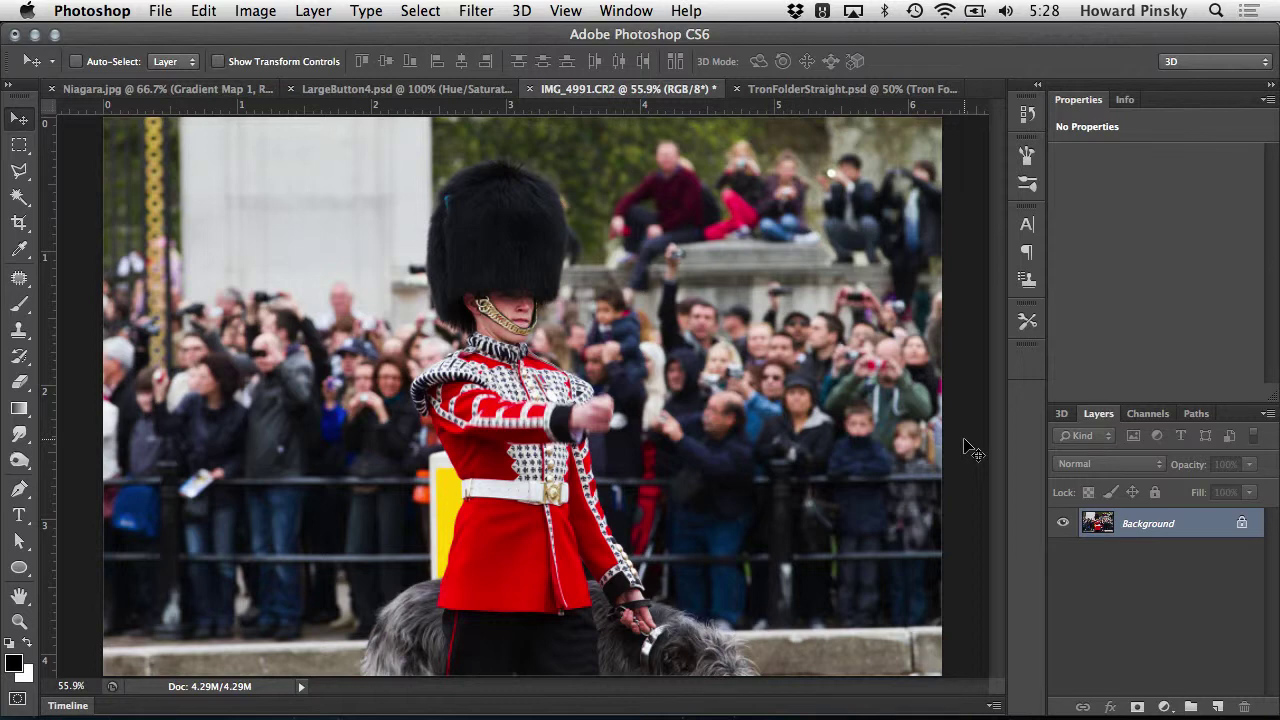
Convert the locked Background of the guard photo into a regular, editable layer
double_click(1208, 525, "alt")
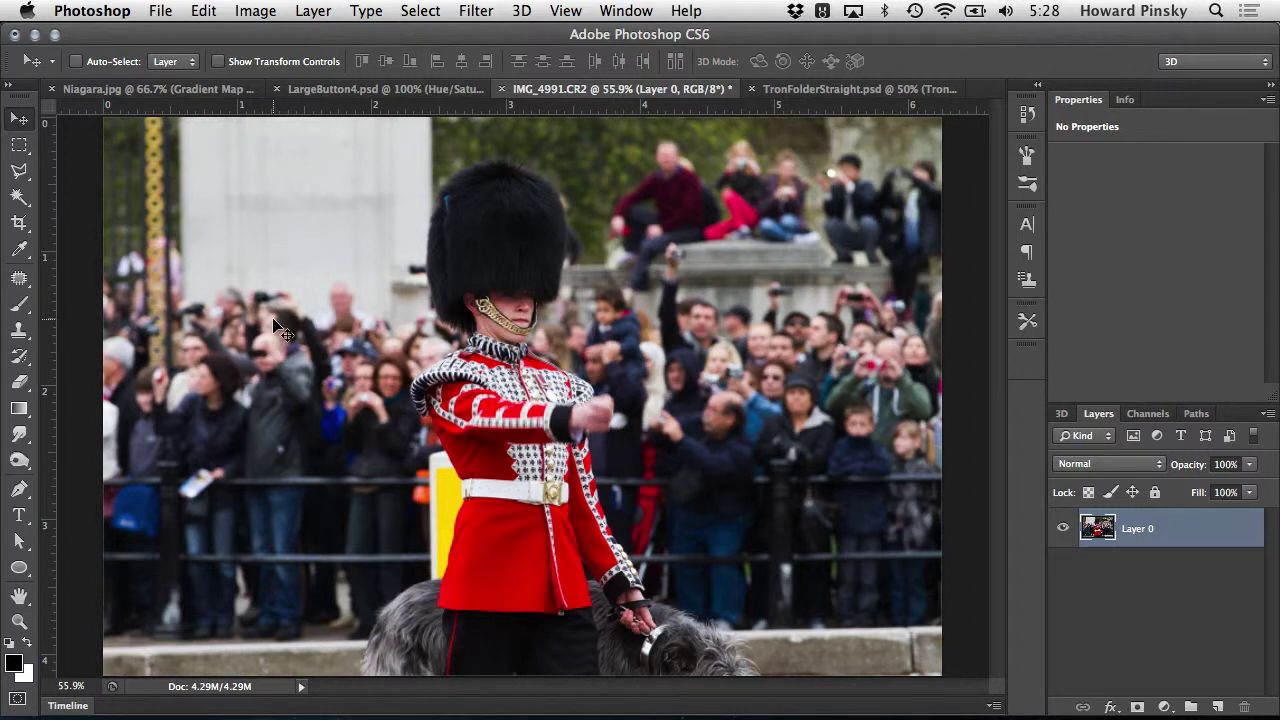
Try erasing the crowd to the left of the guard with a 70 px Eraser, and undo the erasure
key("e")
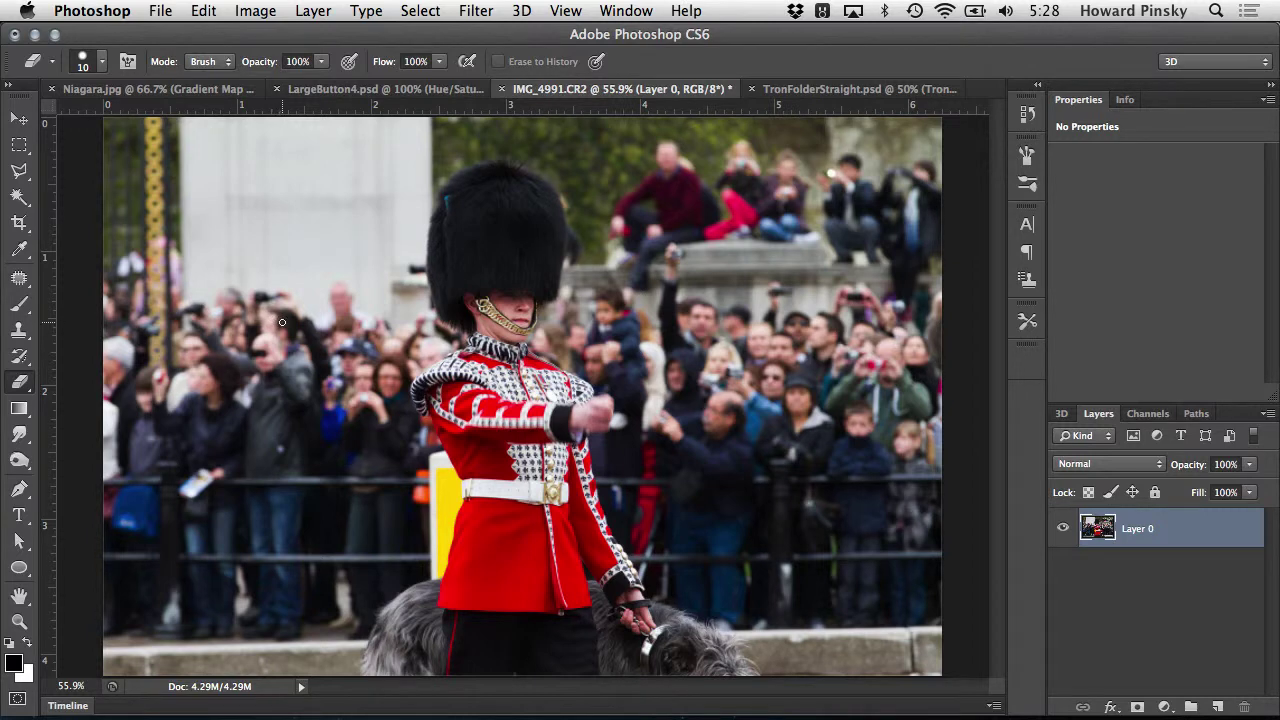
key("bracketright")
key("bracketright")
key("bracketright")
key("bracketright")
key("bracketright")
key("bracketright")
mouse_move(338, 362)
left_mouse_down()
mouse_move(304, 384)
mouse_move(360, 412)
mouse_move(335, 442)
mouse_move(379, 457)
mouse_move(285, 433)
mouse_move(274, 406)
mouse_move(360, 364)
mouse_move(321, 332)
mouse_move(373, 314)
mouse_move(391, 343)
mouse_move(375, 413)
mouse_move(407, 489)
mouse_move(372, 405)
mouse_move(431, 505)
mouse_move(428, 537)
mouse_move(340, 594)
mouse_move(327, 625)
mouse_move(350, 605)
mouse_move(322, 657)
mouse_move(334, 661)
mouse_move(403, 520)
mouse_move(324, 498)
mouse_move(369, 537)
mouse_move(296, 661)
mouse_move(328, 548)
mouse_move(268, 390)
mouse_move(307, 313)
mouse_move(364, 296)
mouse_move(327, 390)
mouse_move(345, 478)
mouse_move(334, 518)
left_mouse_up()
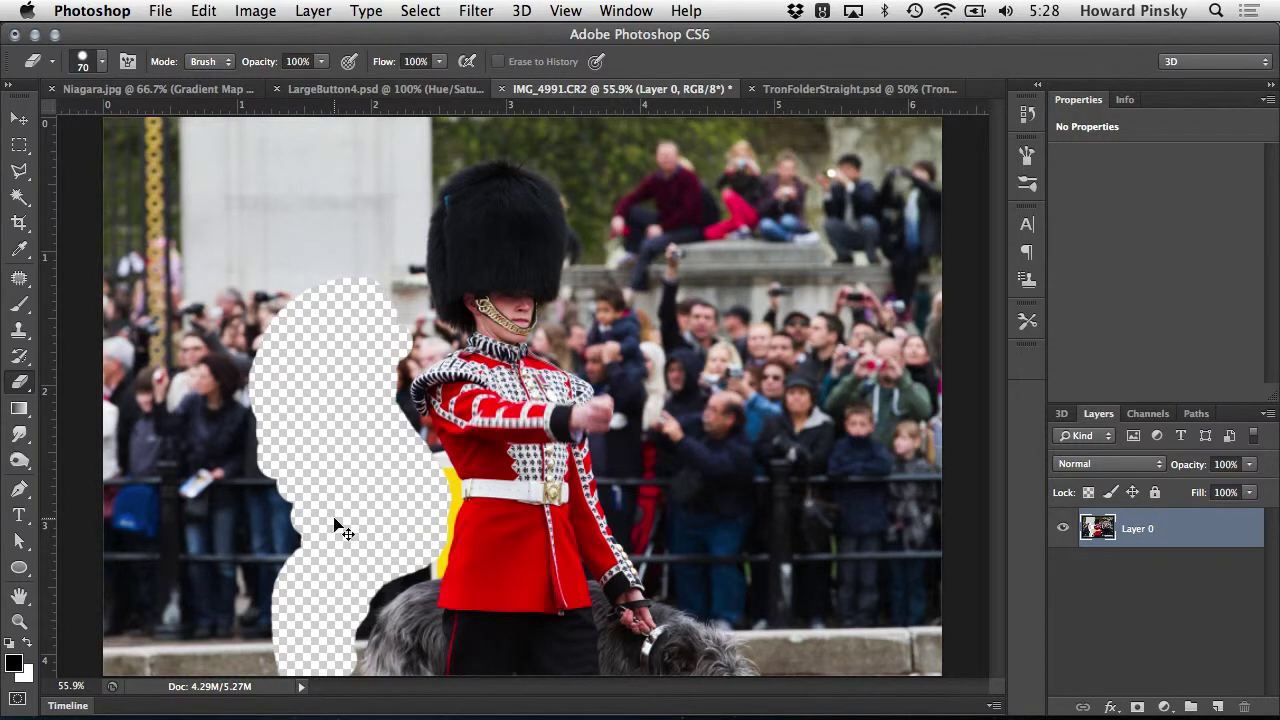
key("super+z")
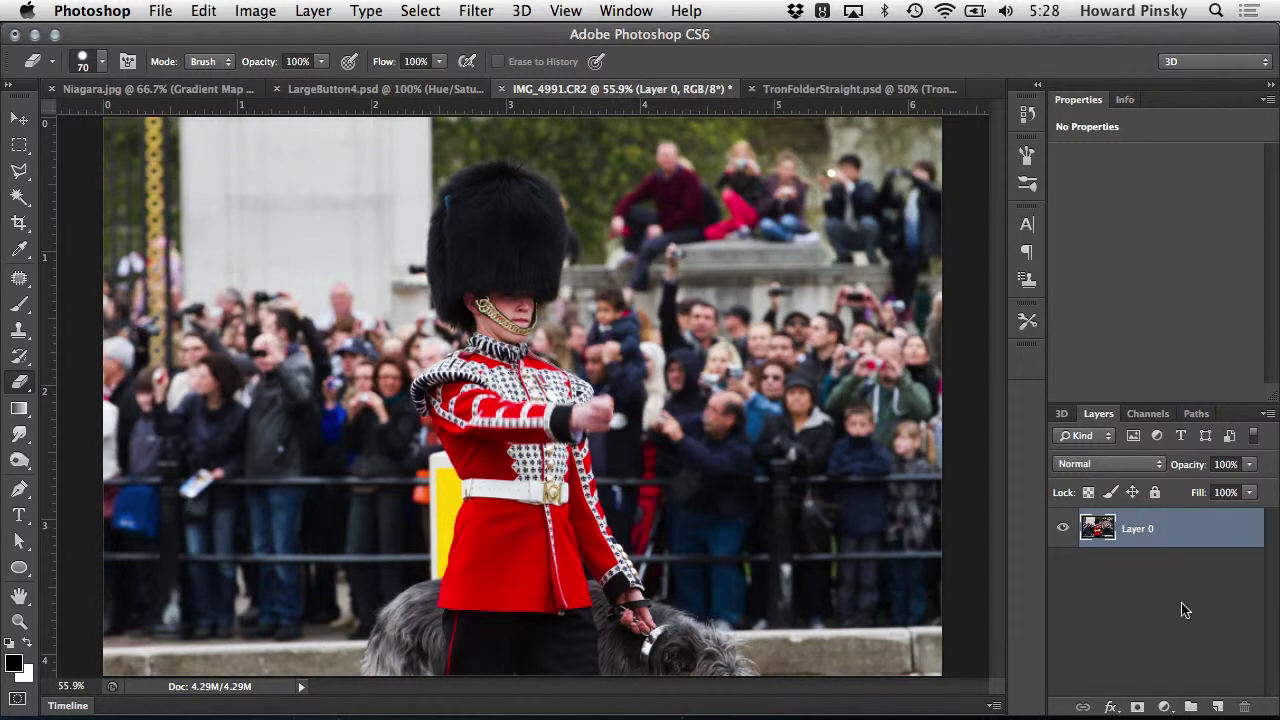
Add a layer mask to Layer 0 and choose a hard round 50 px brush with 100% hardness
left_click(1137, 708)
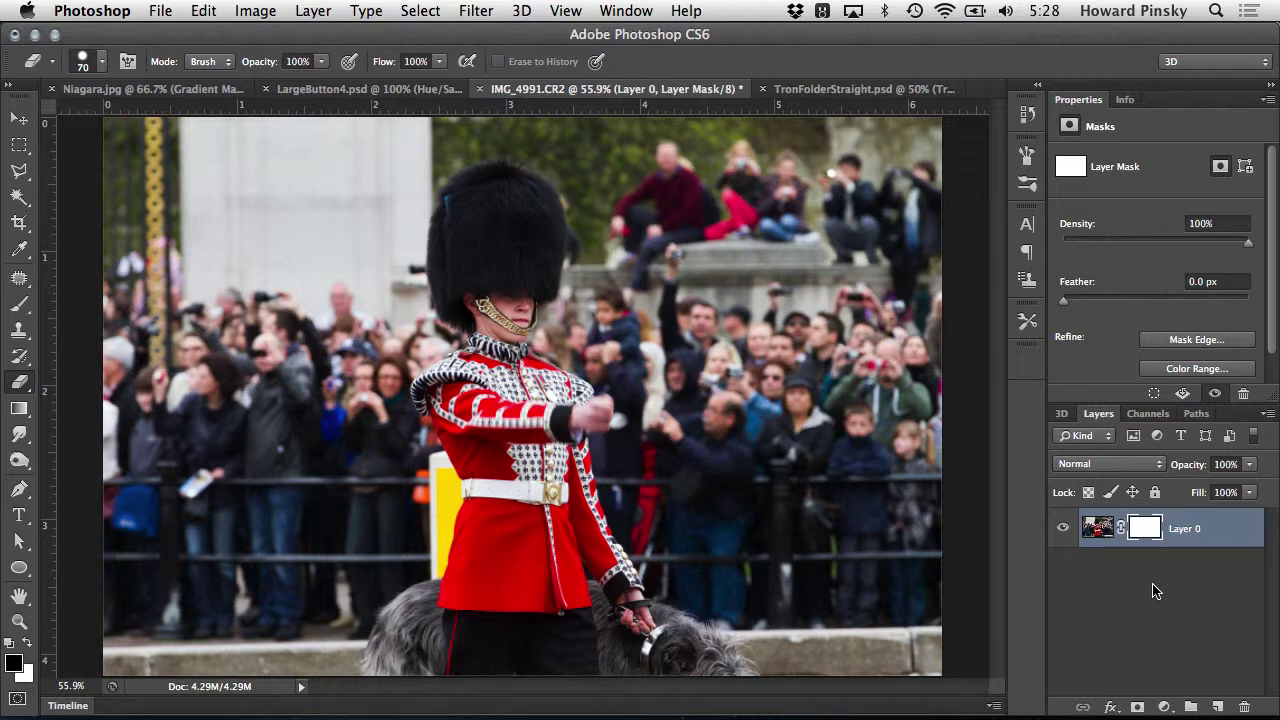
key("b")
right_click(747, 374)
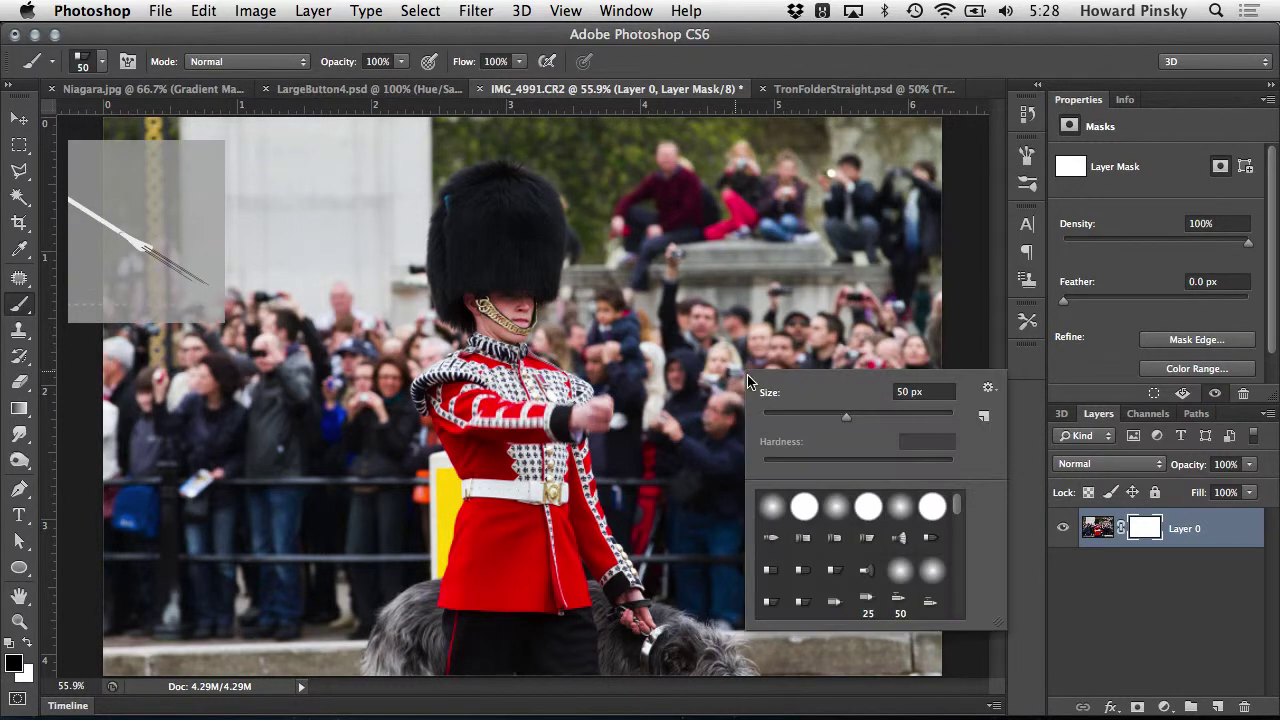
left_click(796, 511)
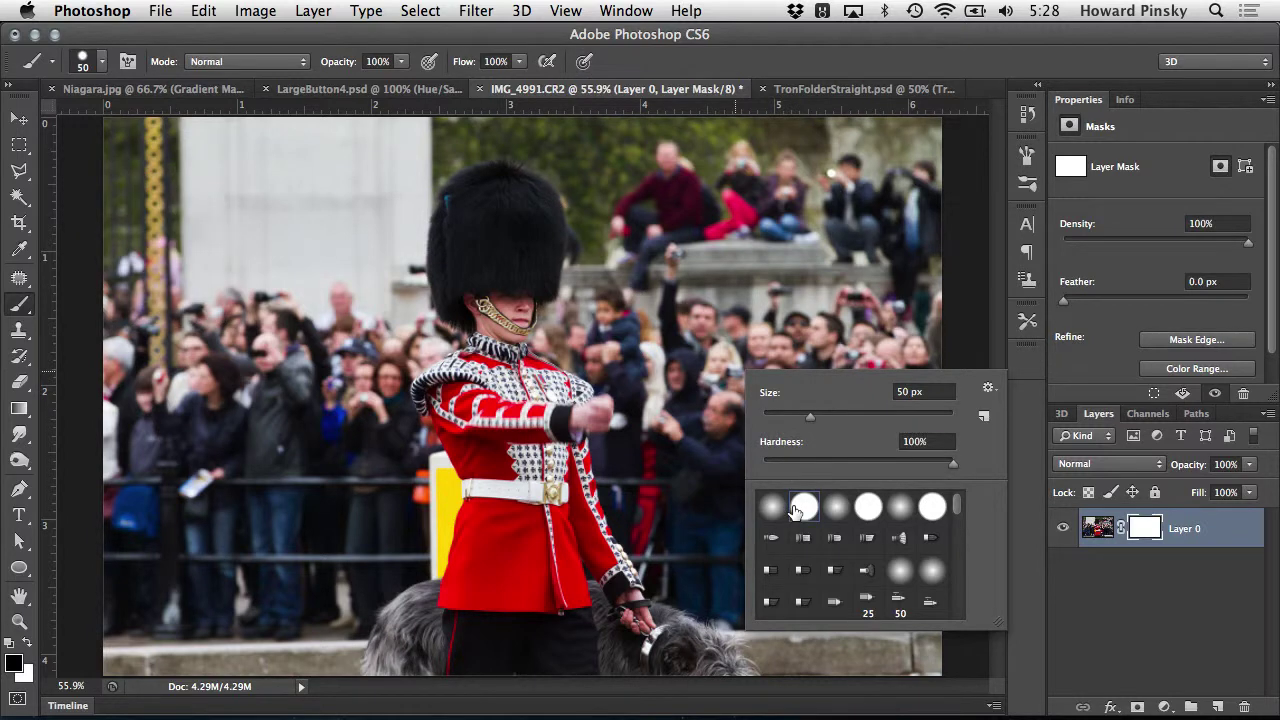
key("Return")
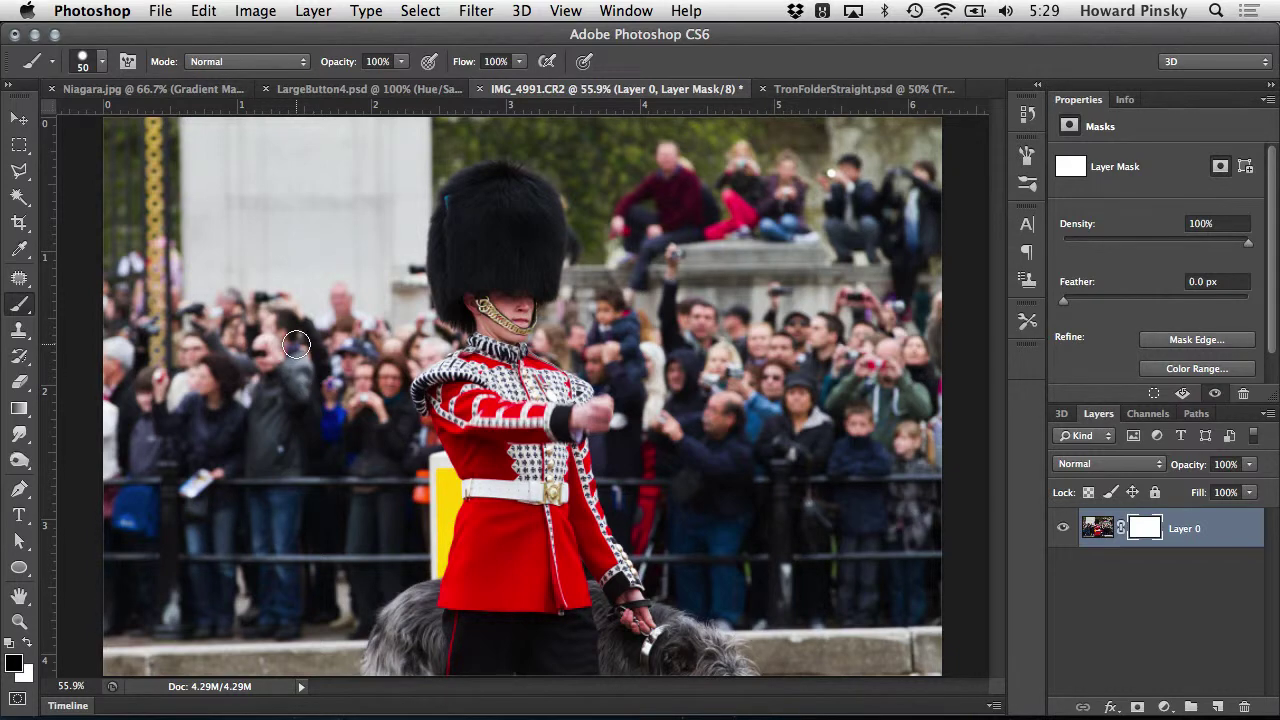
Try hiding the crowd left of the guard by painting black on the mask at 70 px, and undo the strokes
key("bracketright")
key("bracketright")
mouse_move(296, 342)
left_mouse_down()
mouse_move(347, 372)
mouse_move(338, 413)
mouse_move(348, 449)
mouse_move(369, 456)
mouse_move(364, 579)
mouse_move(333, 622)
mouse_move(343, 652)
mouse_move(330, 674)
mouse_move(335, 649)
mouse_move(307, 634)
mouse_move(306, 604)
mouse_move(325, 422)
mouse_move(279, 344)
mouse_move(305, 464)
mouse_move(305, 586)
mouse_move(272, 659)
mouse_move(288, 674)
mouse_move(346, 504)
mouse_move(375, 350)
mouse_move(424, 480)
mouse_move(415, 447)
mouse_move(442, 489)
mouse_move(414, 536)
mouse_move(393, 467)
mouse_move(418, 528)
mouse_move(383, 543)
mouse_move(442, 510)
mouse_move(439, 530)
mouse_move(444, 514)
mouse_move(501, 525)
mouse_move(442, 509)
mouse_move(492, 497)
mouse_move(470, 532)
mouse_move(460, 499)
mouse_move(473, 532)
mouse_move(497, 527)
mouse_move(492, 514)
mouse_move(480, 551)
mouse_move(483, 516)
mouse_move(470, 544)
mouse_move(495, 520)
mouse_move(480, 491)
mouse_move(471, 546)
mouse_move(398, 550)
mouse_move(346, 609)
mouse_move(339, 640)
left_mouse_up()
key("x")
key("x")
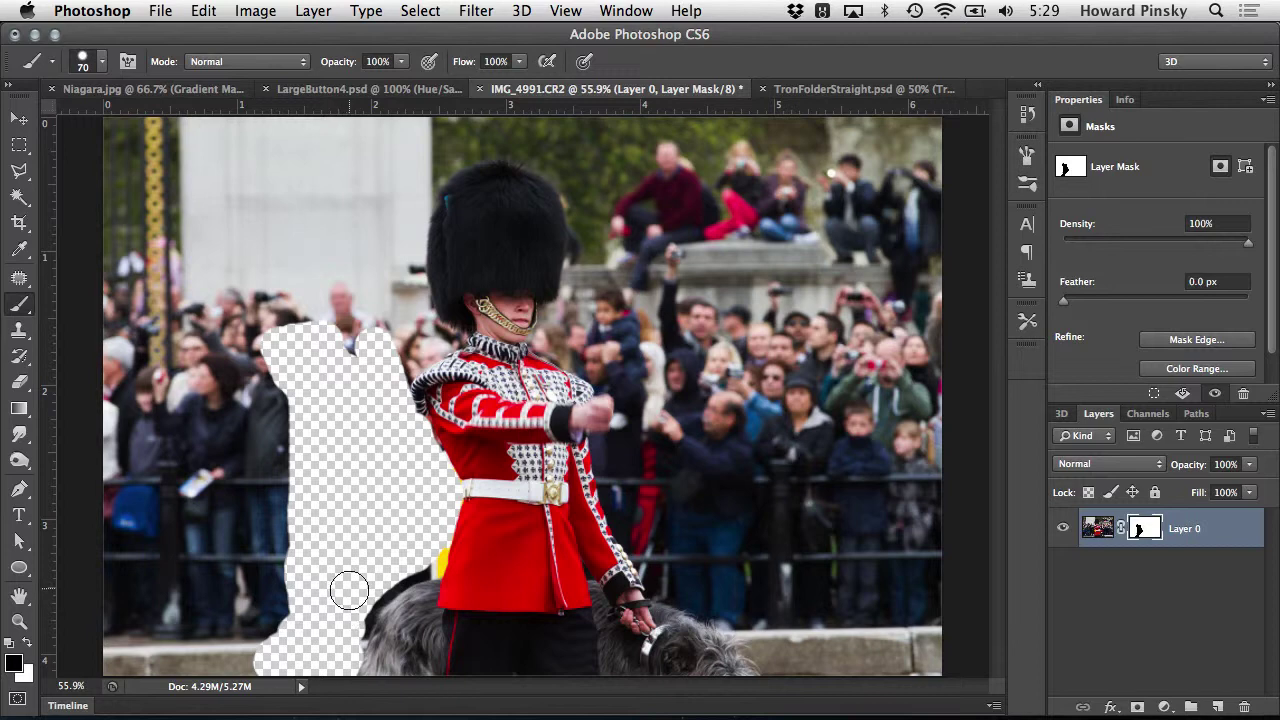
key("super+z")
key("alt+super+z")
key("alt+super+z")
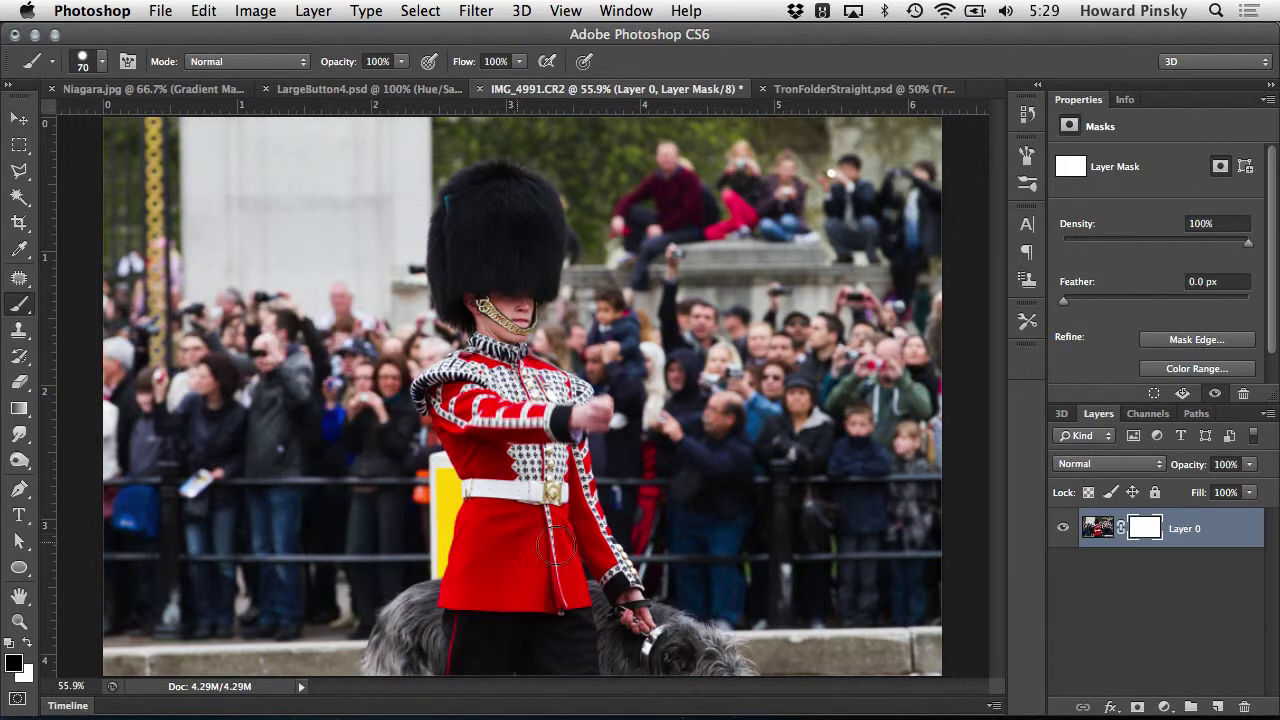
Add a Hue/Saturation adjustment layer above Layer 0 and set its hue to +172
left_click(1164, 706)
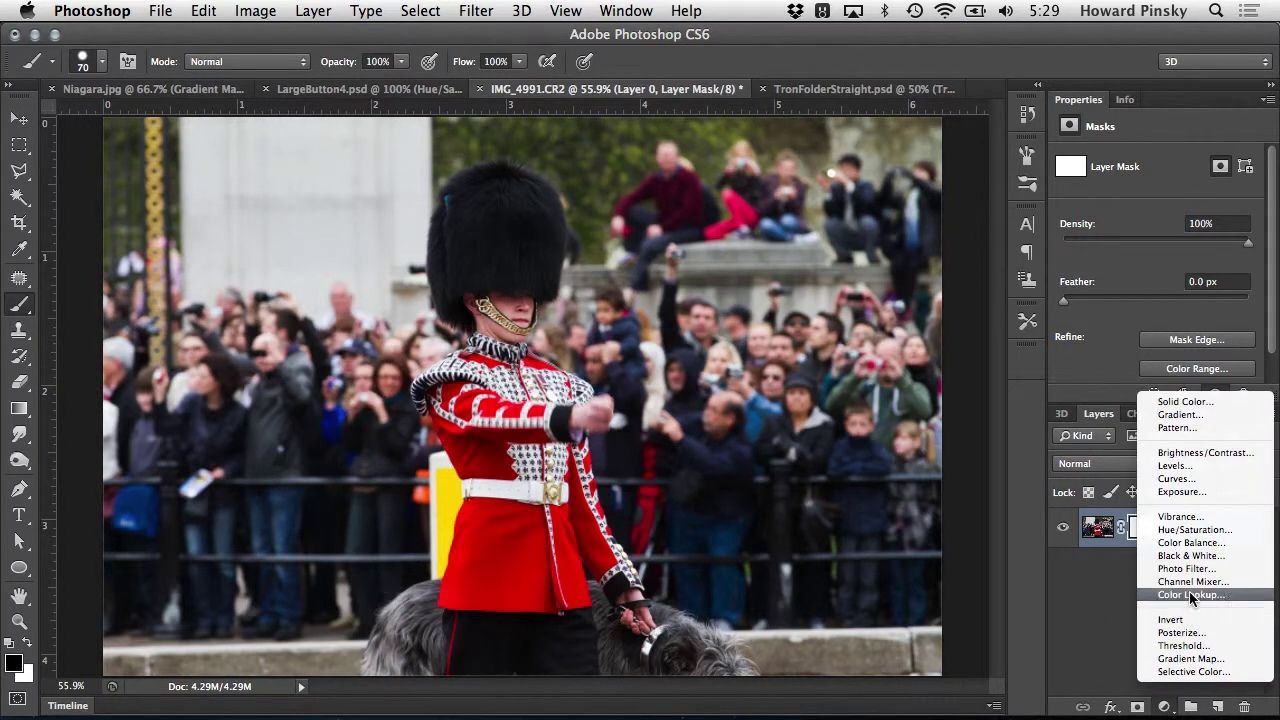
left_click(1180, 529)
left_click_drag(1163, 226, 1246, 236)
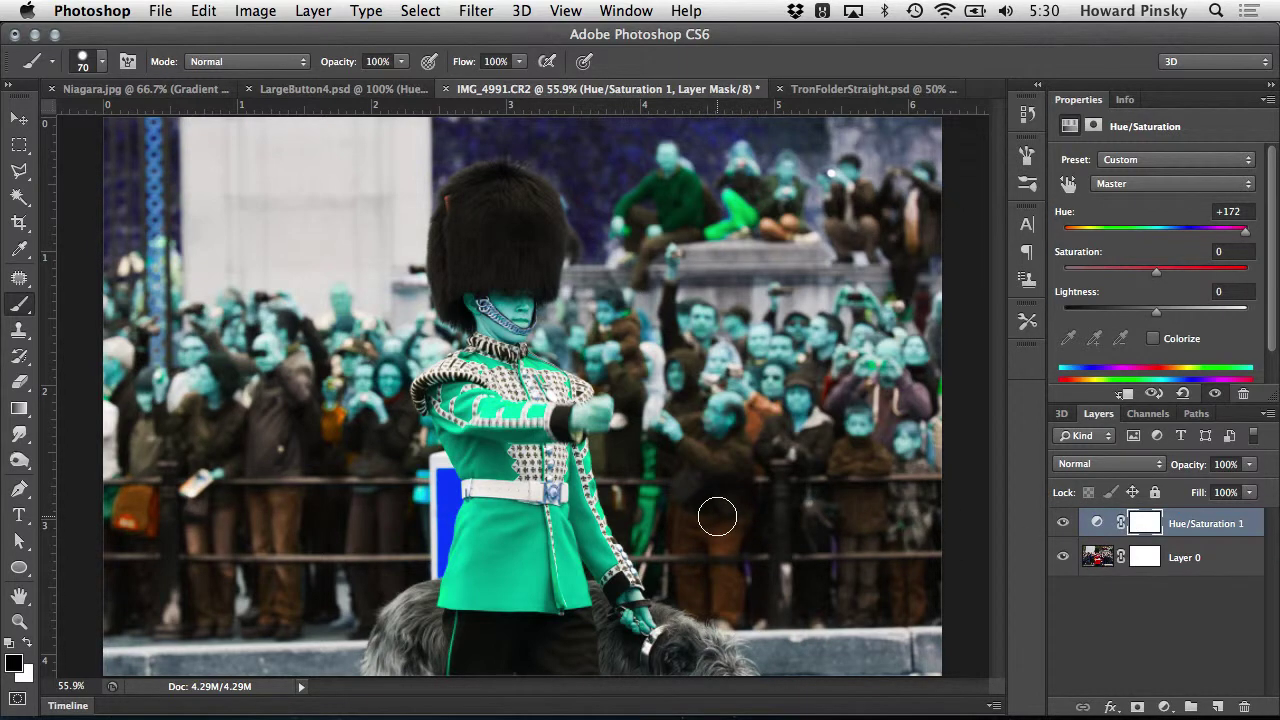
Invert the Hue/Saturation layer's mask to black and paint white over the guard's jacket to recolor only the jacket
key("x")
key("ctrl+i")
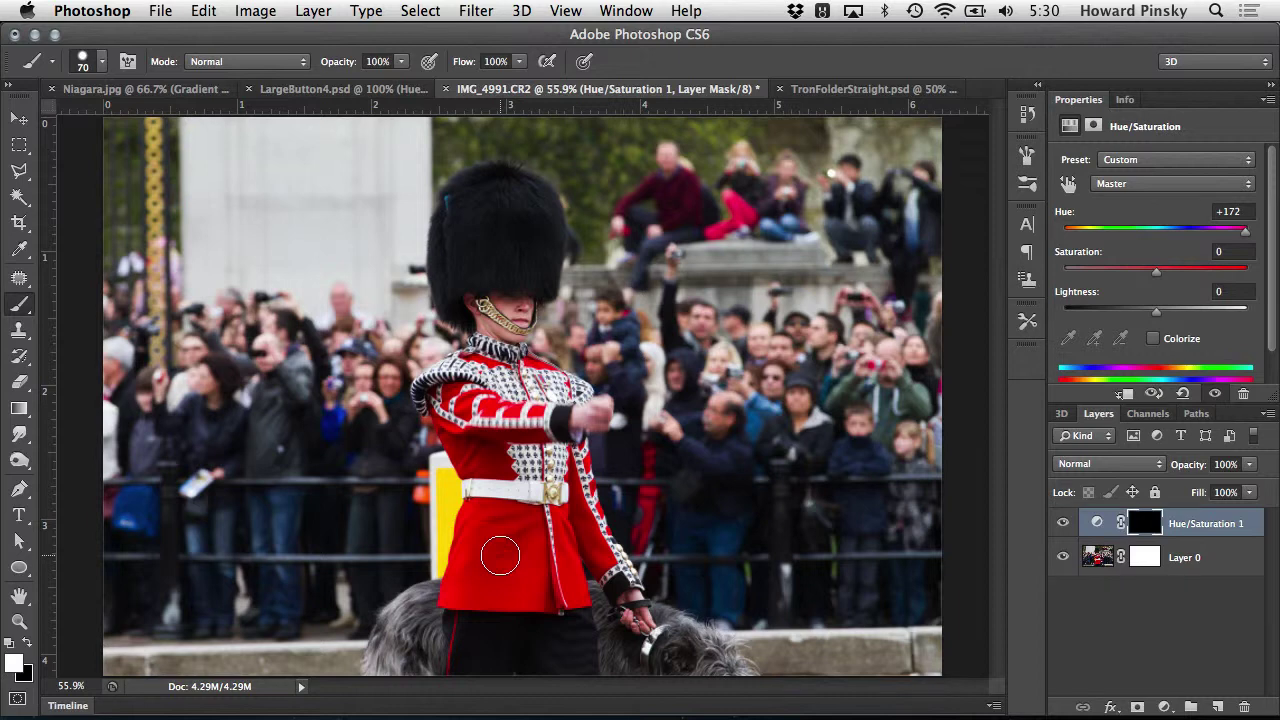
mouse_move(500, 552)
left_mouse_down()
mouse_move(498, 575)
mouse_move(483, 455)
left_mouse_up()
mouse_move(470, 436)
left_mouse_down()
mouse_move(452, 406)
mouse_move(483, 503)
mouse_move(463, 589)
mouse_move(529, 571)
mouse_move(517, 520)
mouse_move(538, 527)
mouse_move(529, 461)
mouse_move(563, 588)
mouse_move(475, 590)
left_mouse_up()
mouse_move(520, 465)
left_mouse_down()
mouse_move(514, 426)
mouse_move(462, 397)
mouse_move(475, 370)
mouse_move(533, 378)
mouse_move(485, 406)
mouse_move(447, 400)
mouse_move(484, 476)
mouse_move(460, 592)
mouse_move(570, 588)
mouse_move(578, 512)
mouse_move(601, 552)
mouse_move(575, 516)
mouse_move(596, 540)
left_mouse_up()
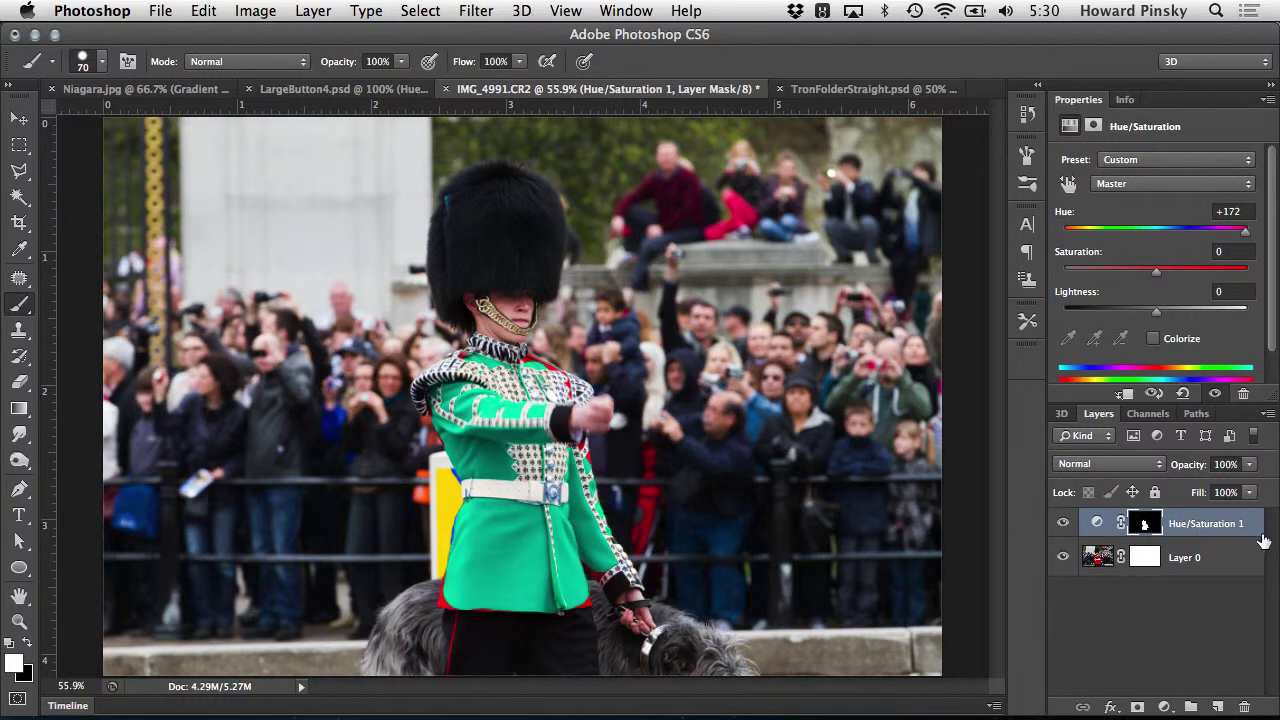
Disable the Hue/Saturation layer's mask to compare the effect, and enable it again
right_click(1147, 525)
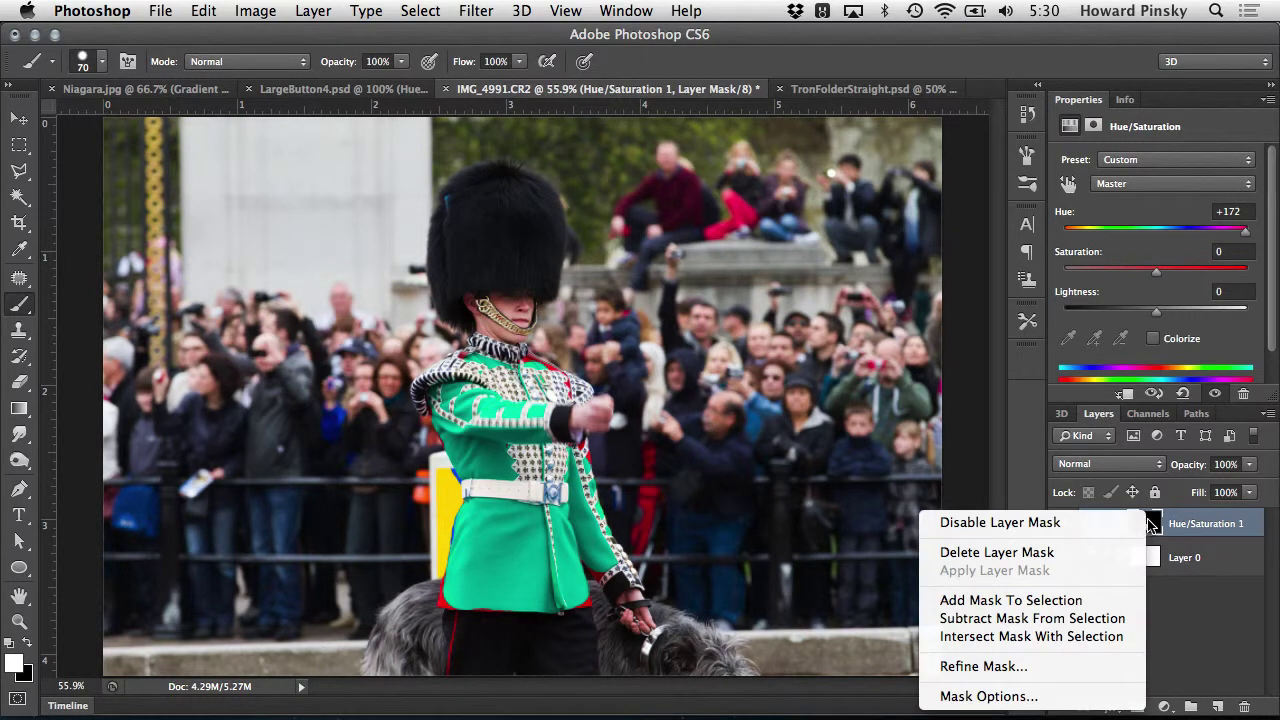
left_click(1140, 522)
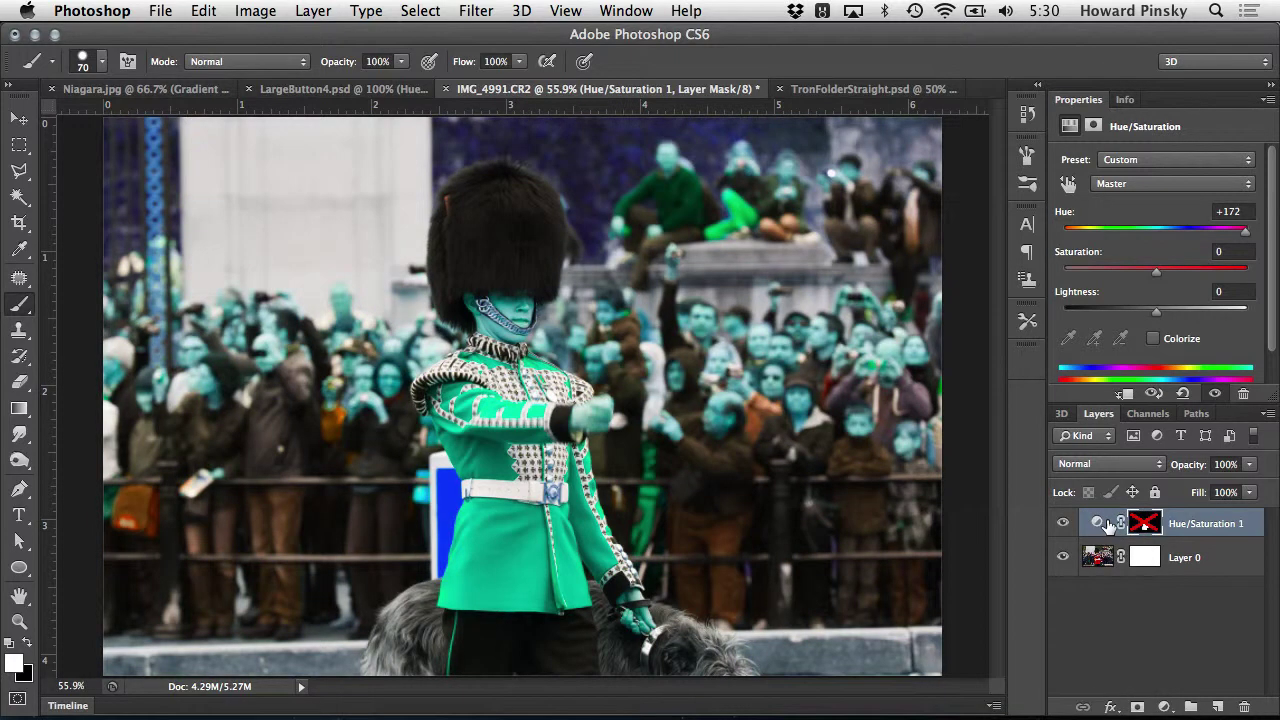
left_click(1147, 524, "shift")
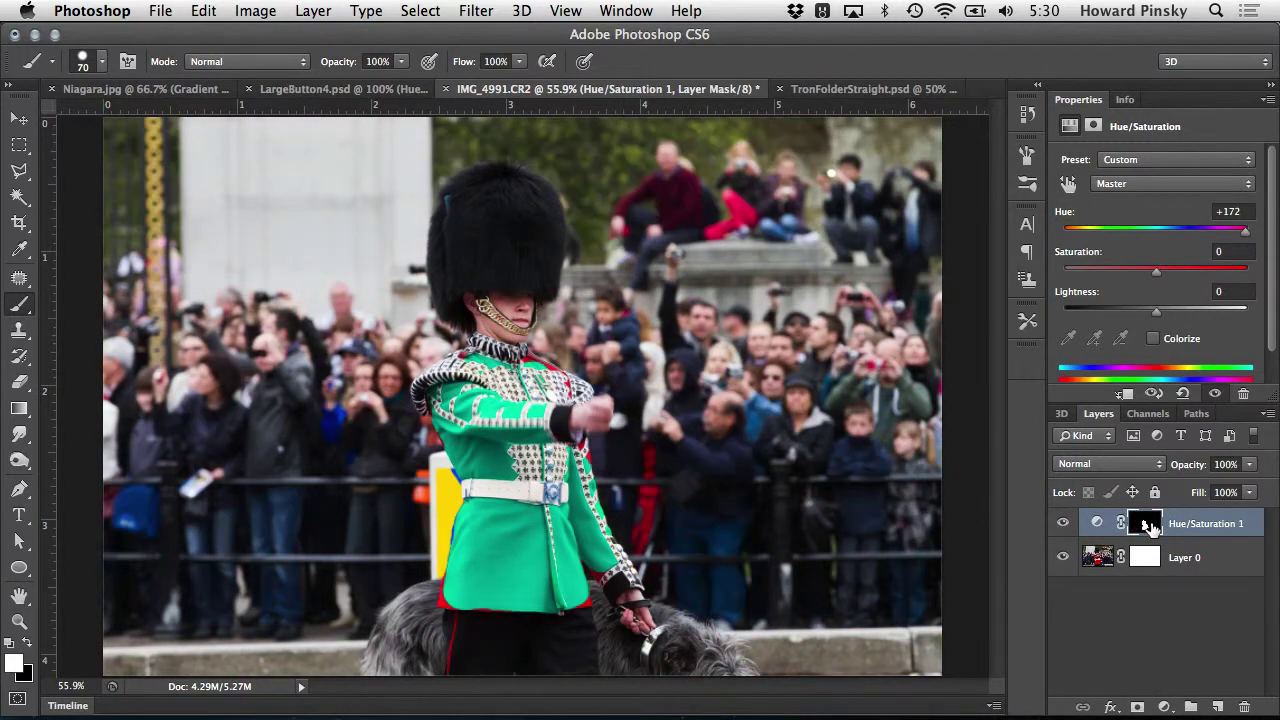
Try deleting the Hue/Saturation layer's mask, and undo the deletion
right_click(1147, 524)
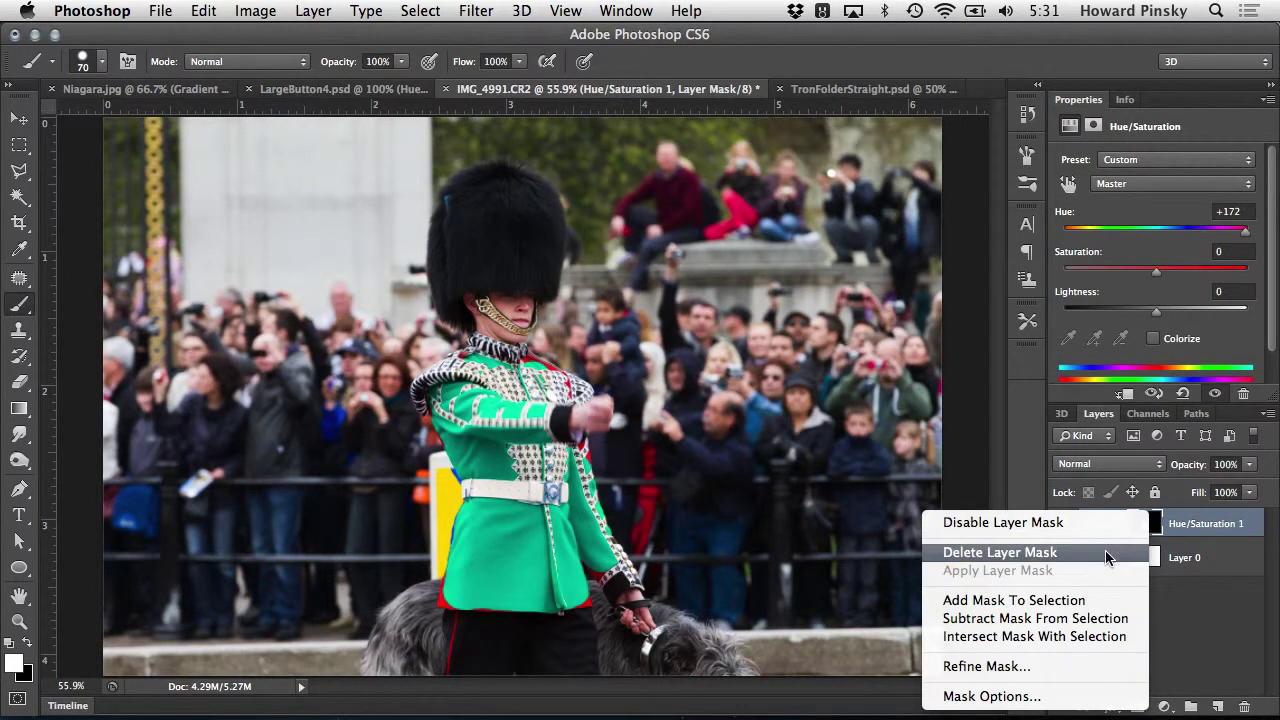
left_click(1108, 554)
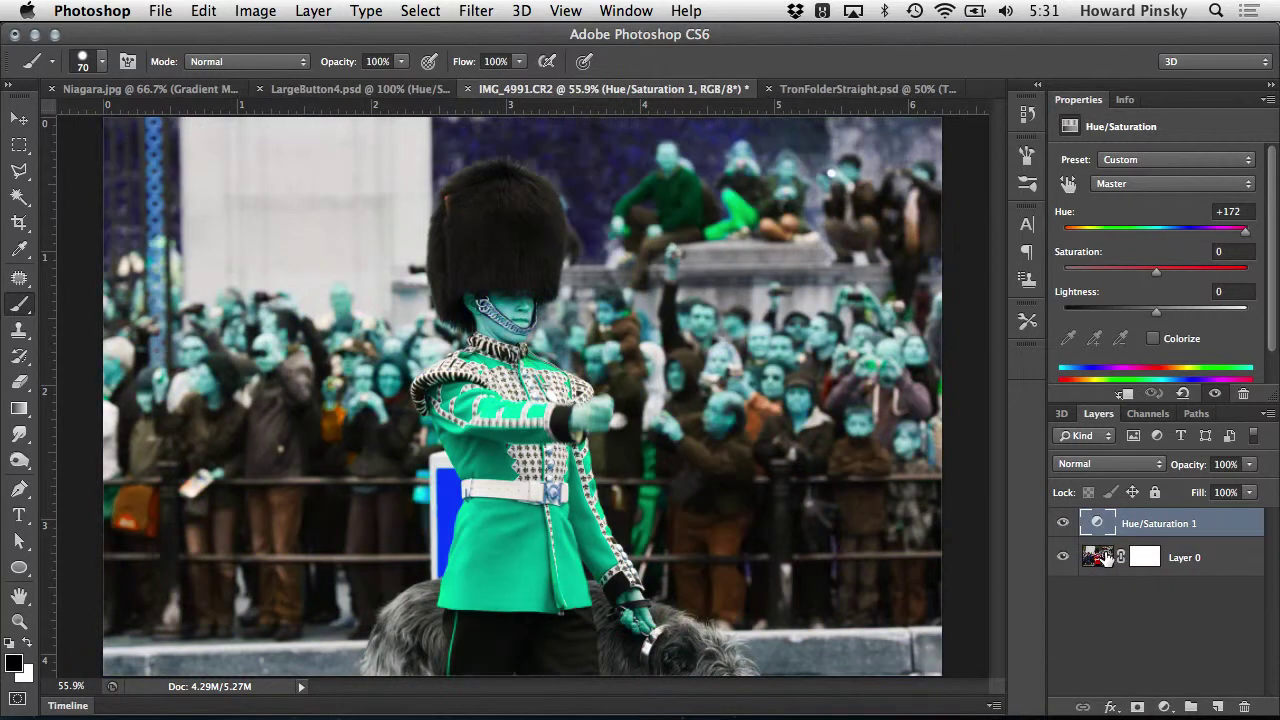
key("super+z")
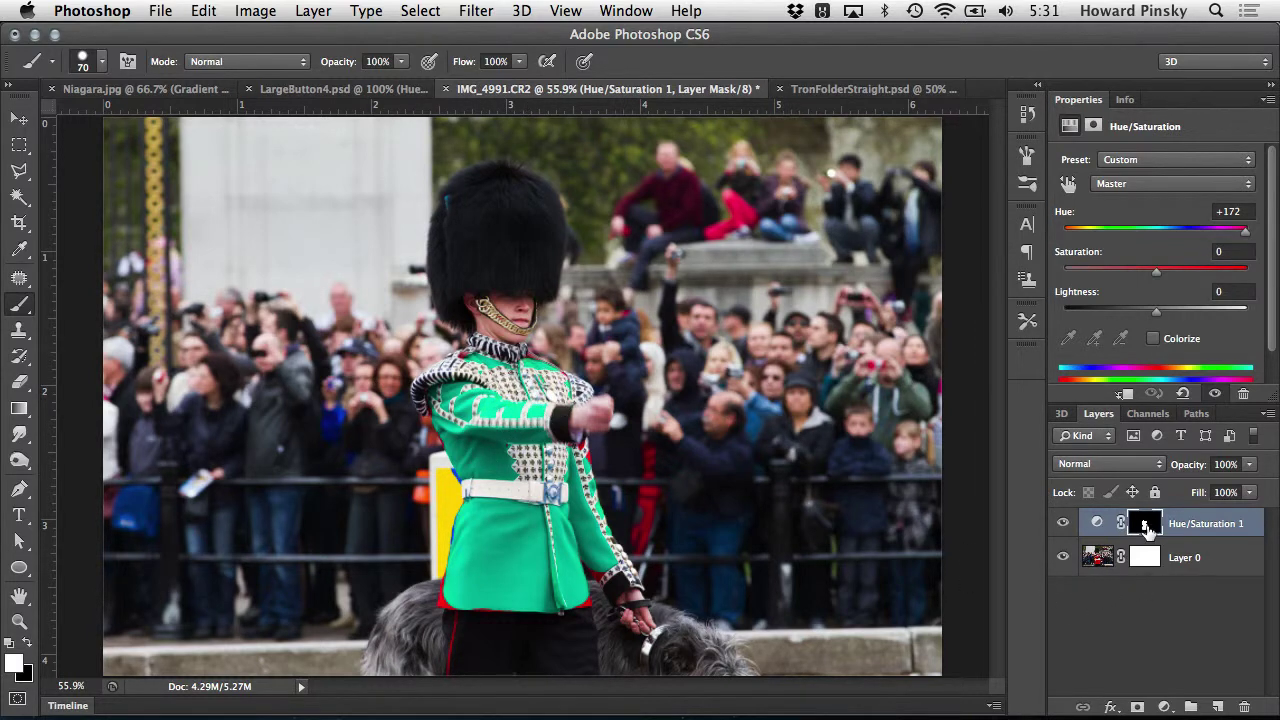
Toggle the Hue/Saturation layer's mask off and on once more, and show the adjustment's settings
left_click(1143, 525, "shift")
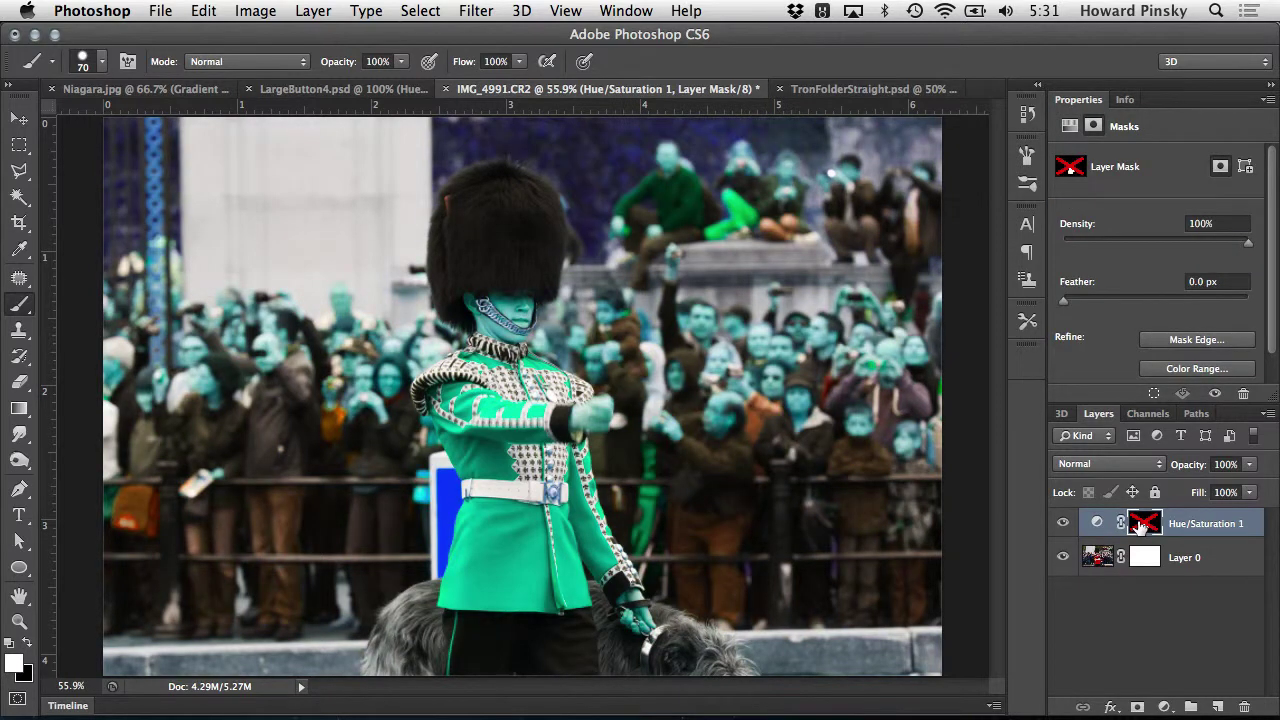
left_click(1142, 525, "shift")
left_click(1100, 524)
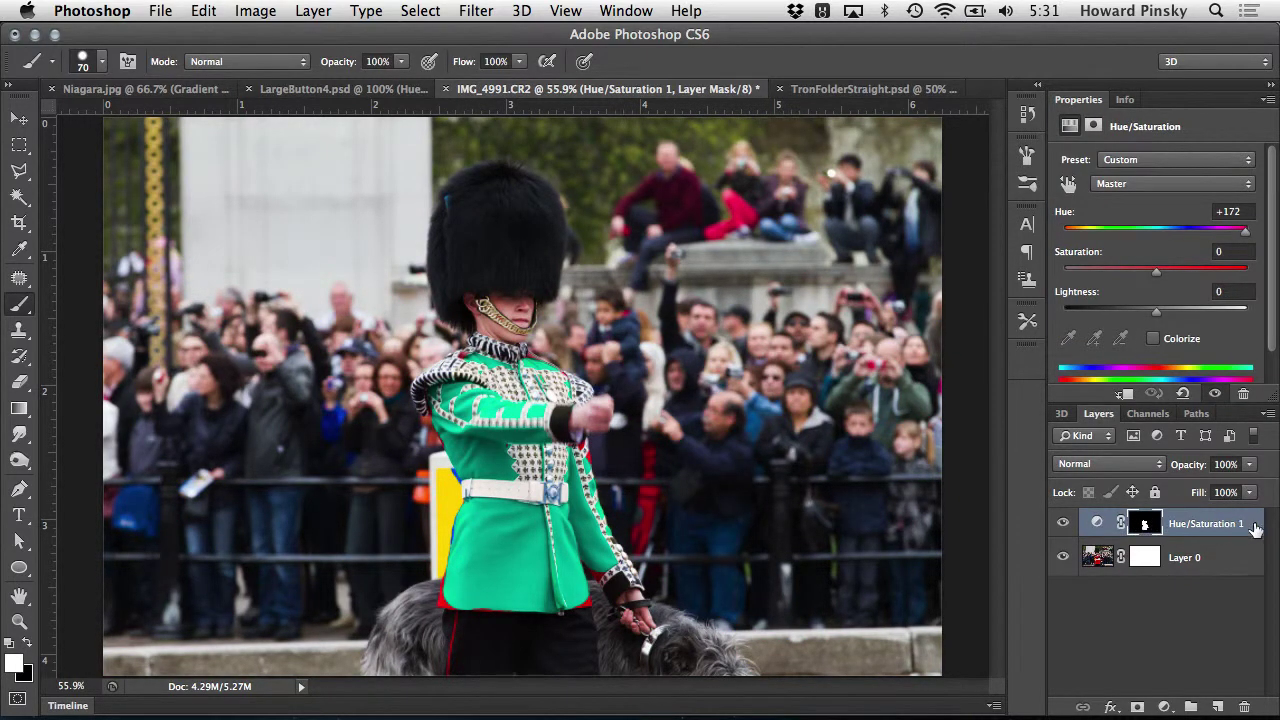
Try deleting the entire Hue/Saturation adjustment layer, and undo the deletion
left_click_drag(1250, 526, 1243, 706)
key("super+z")
Refine the Hue/Saturation mask by painting white along the remaining red jacket edges, reducing the brush to 35 px
mouse_move(596, 516)
left_mouse_down()
mouse_move(562, 445)
mouse_move(470, 370)
mouse_move(453, 399)
mouse_move(473, 439)
mouse_move(571, 573)
left_mouse_up()
left_click(1146, 525)
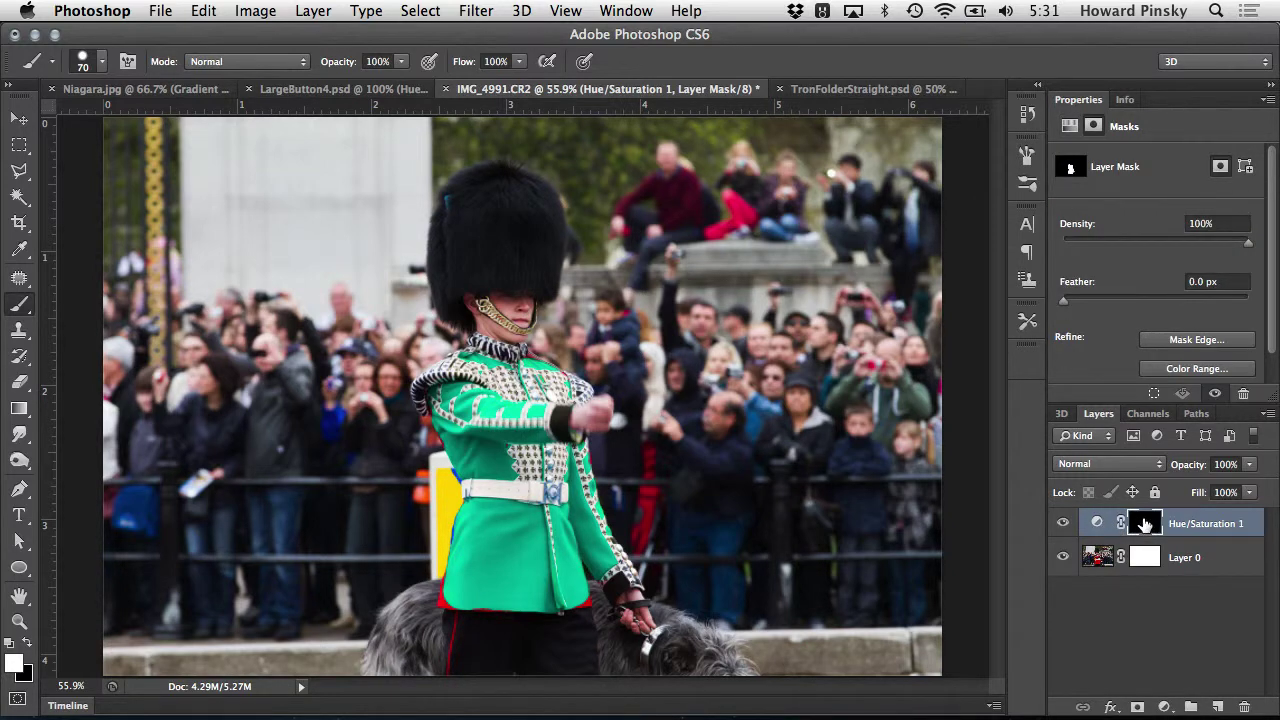
key("[")
key("[")
key("[")
key("bracketleft")
left_click_drag(582, 577, 579, 597)
left_click_drag(586, 532, 588, 547)
Soften the Hue/Saturation mask's edges with a 1.8 px feather, keeping its density at 100%
mouse_move(1253, 249)
left_mouse_down()
mouse_move(1092, 242)
mouse_move(1277, 243)
mouse_move(1106, 242)
mouse_move(1248, 243)
left_mouse_up()
mouse_move(1064, 300)
left_mouse_down()
mouse_move(1205, 308)
mouse_move(1070, 305)
mouse_move(1081, 304)
left_mouse_up()
key("x")
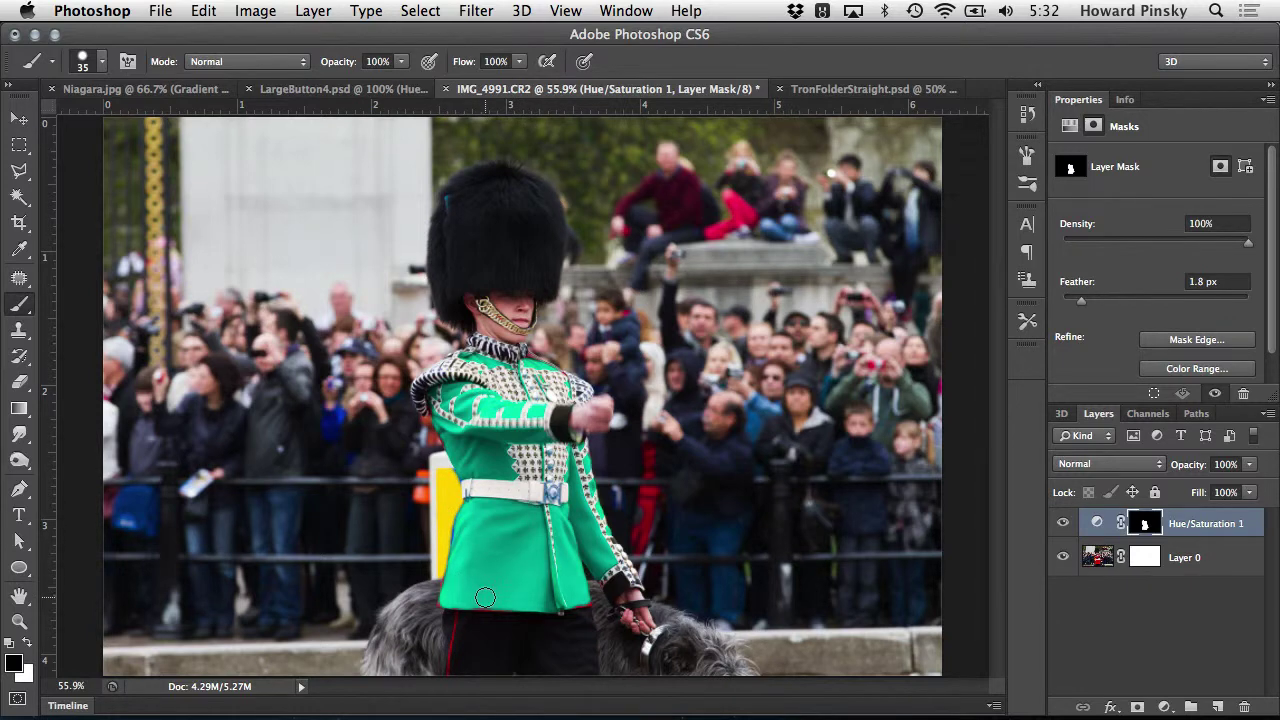
key("x")
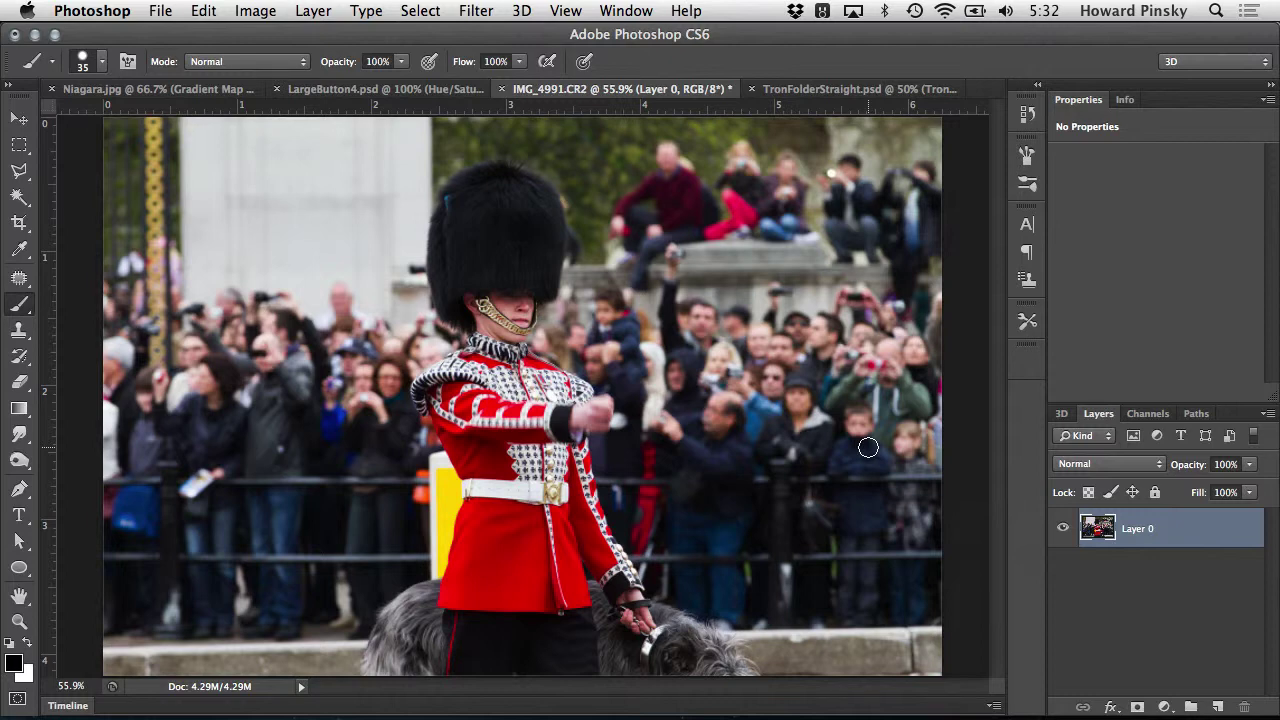
Try scaling Layer 0 down proportionally into the lower-left corner of the canvas with Free Transform
key("v")
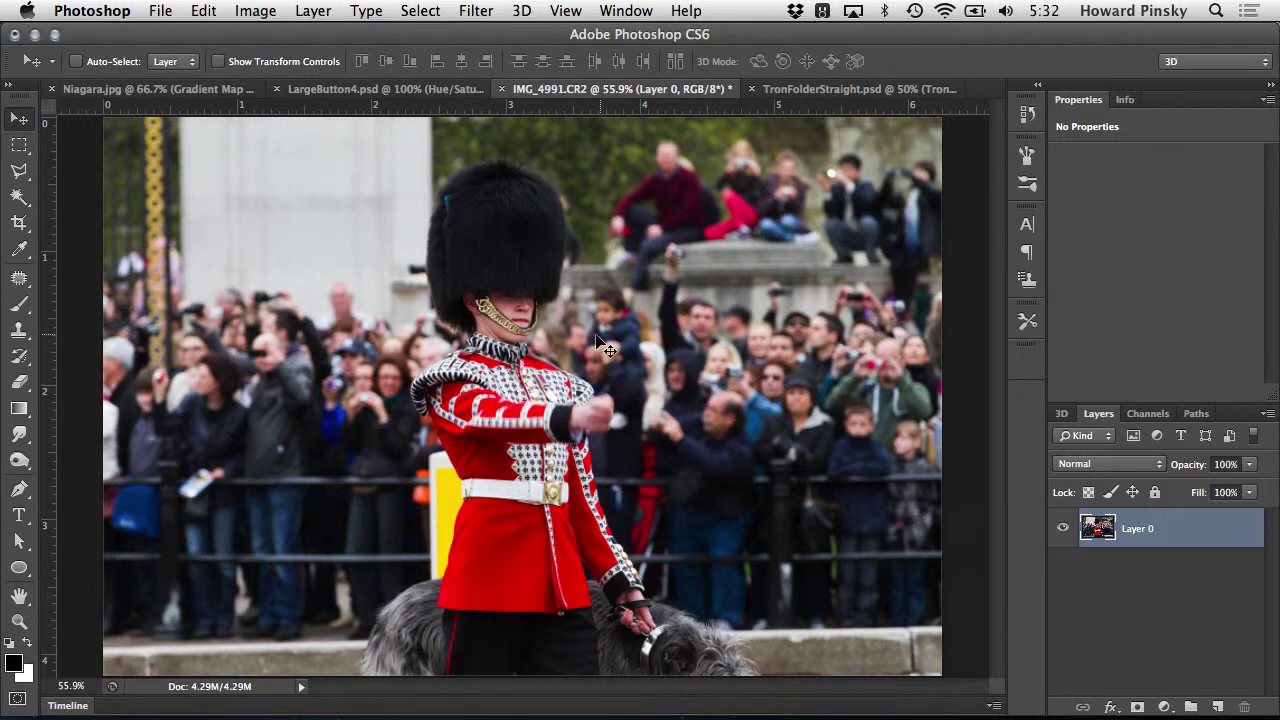
key("super+t")
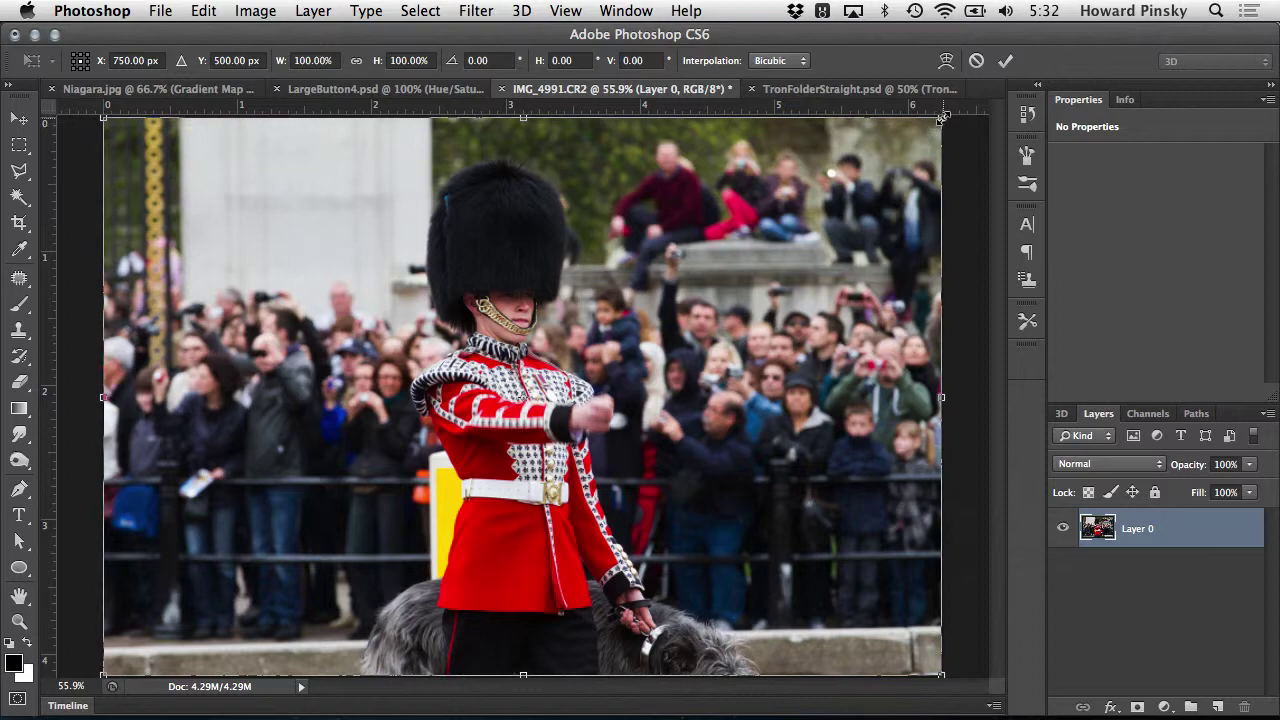
left_click_drag(942, 117, 488, 448)
key("Return")
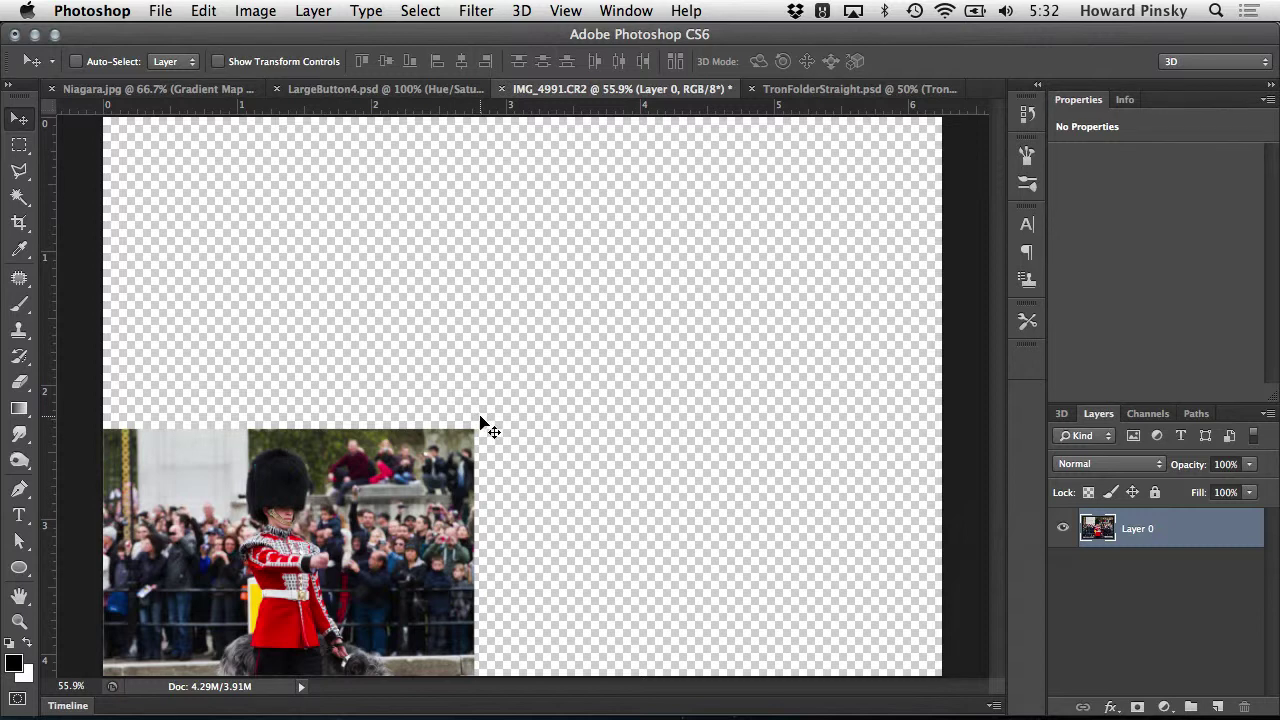
Scale the shrunken Layer 0 back up to about 226.5% to fill the canvas, and undo both transforms
key("super+t")
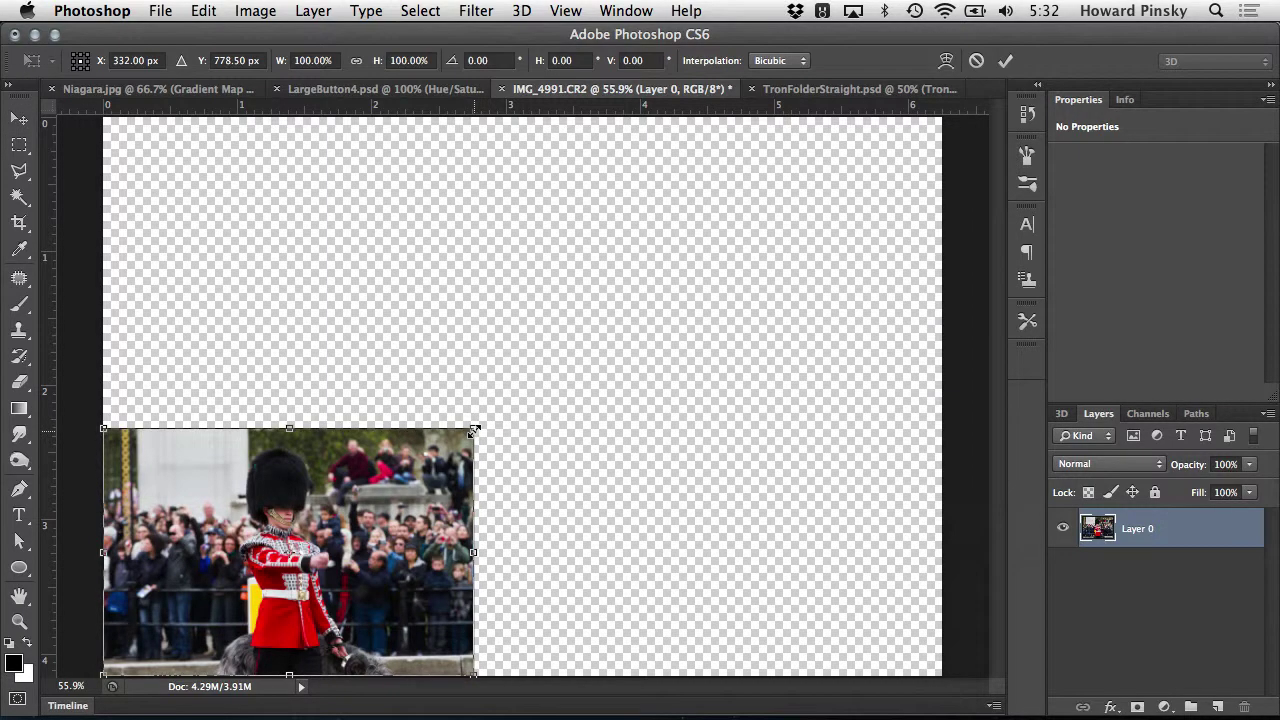
left_click_drag(474, 431, 956, 136)
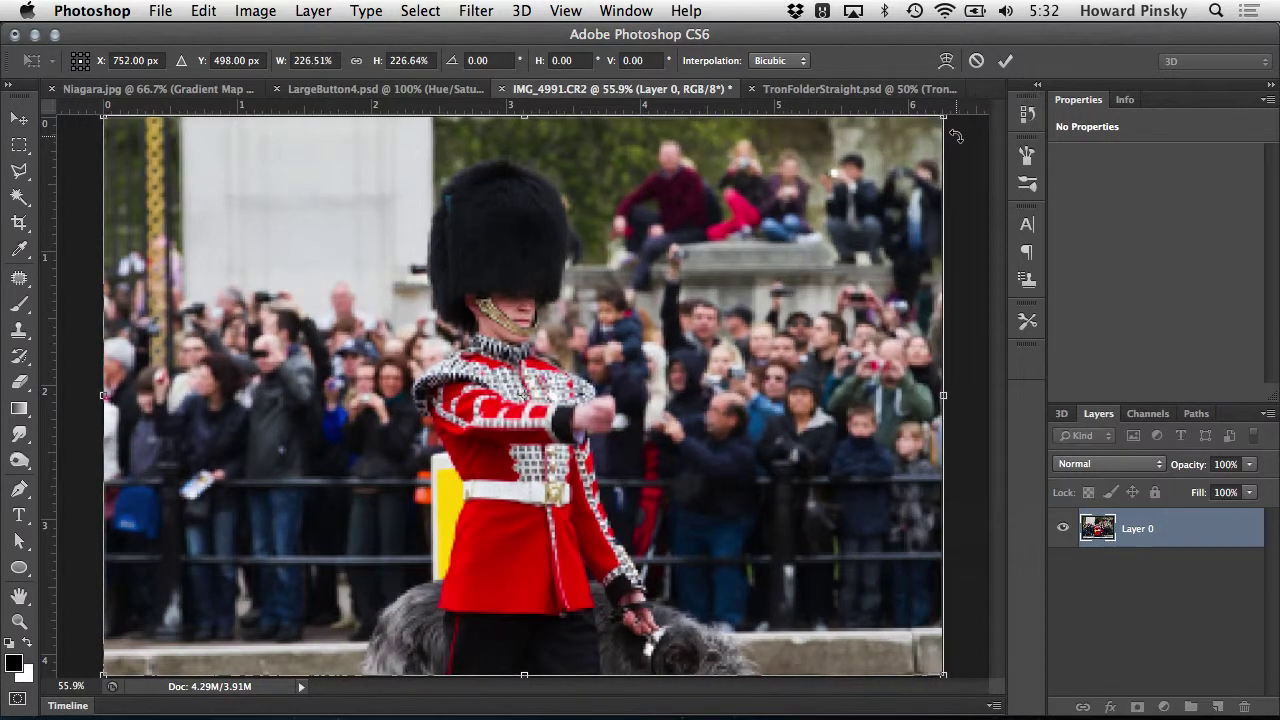
key("Return")
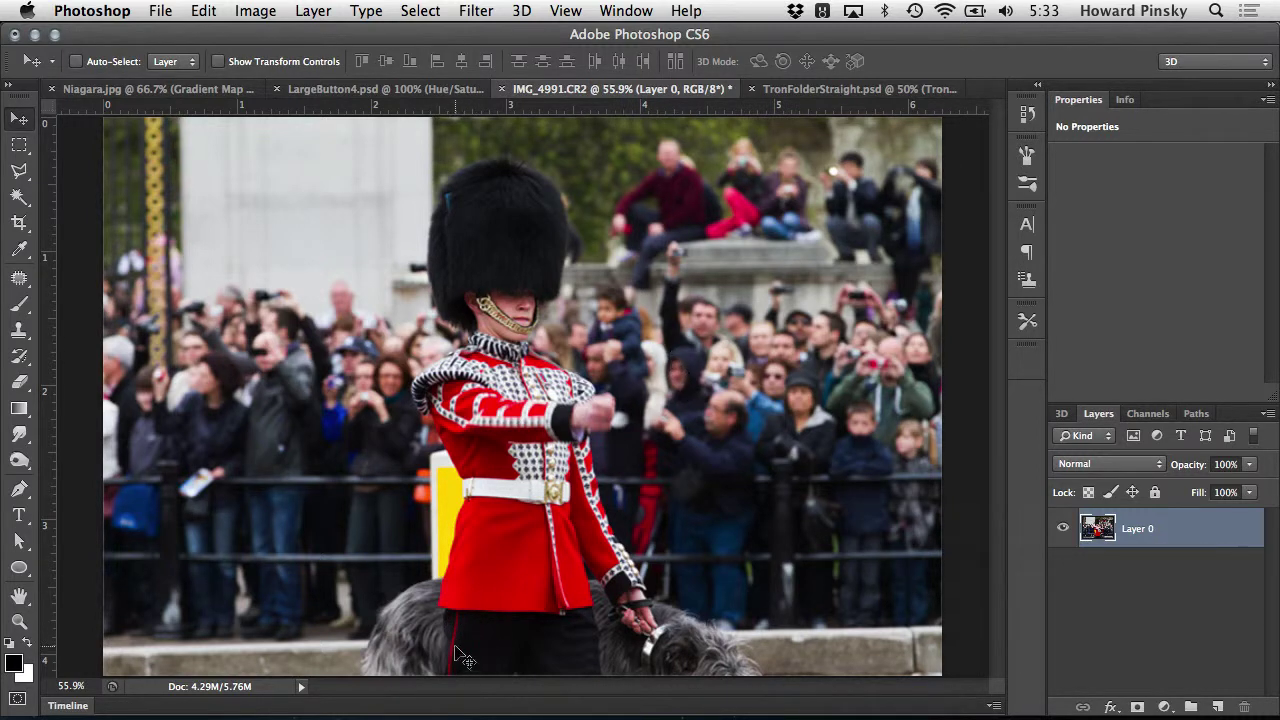
key("alt+super+z")
key("alt+super+z")
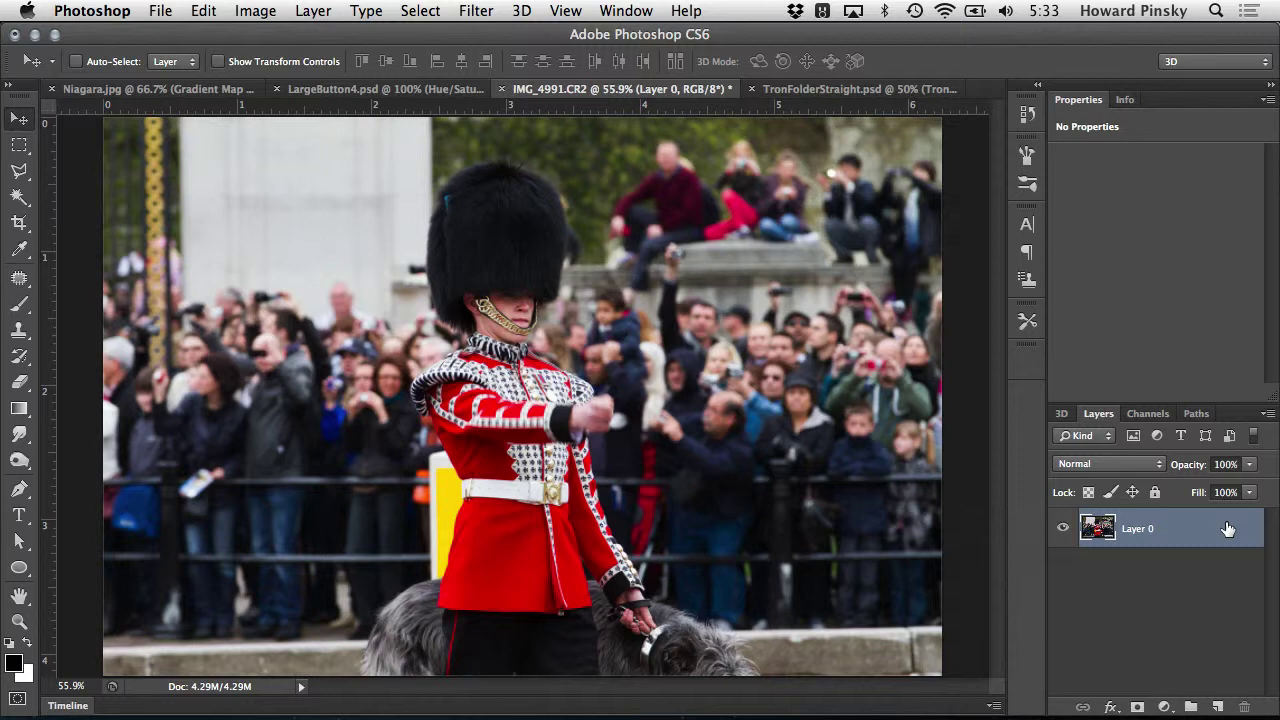
Convert Layer 0 to a Smart Object
right_click(1202, 530)
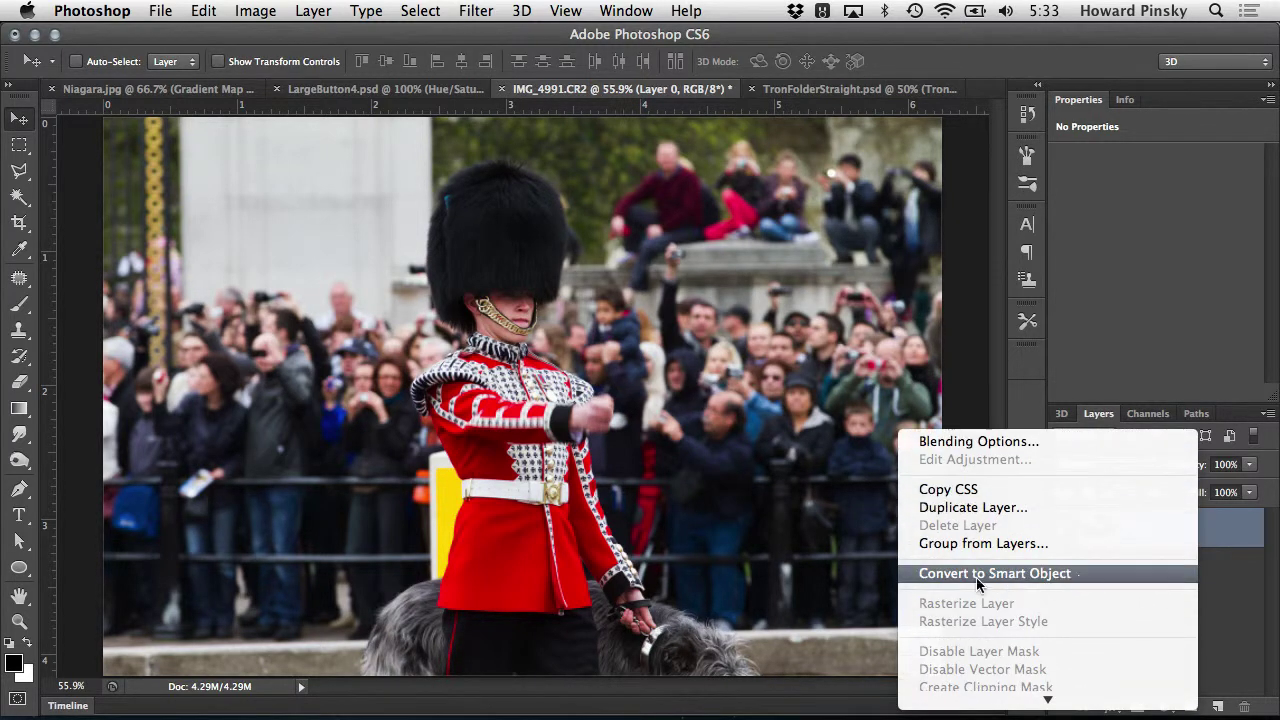
left_click(1078, 573)
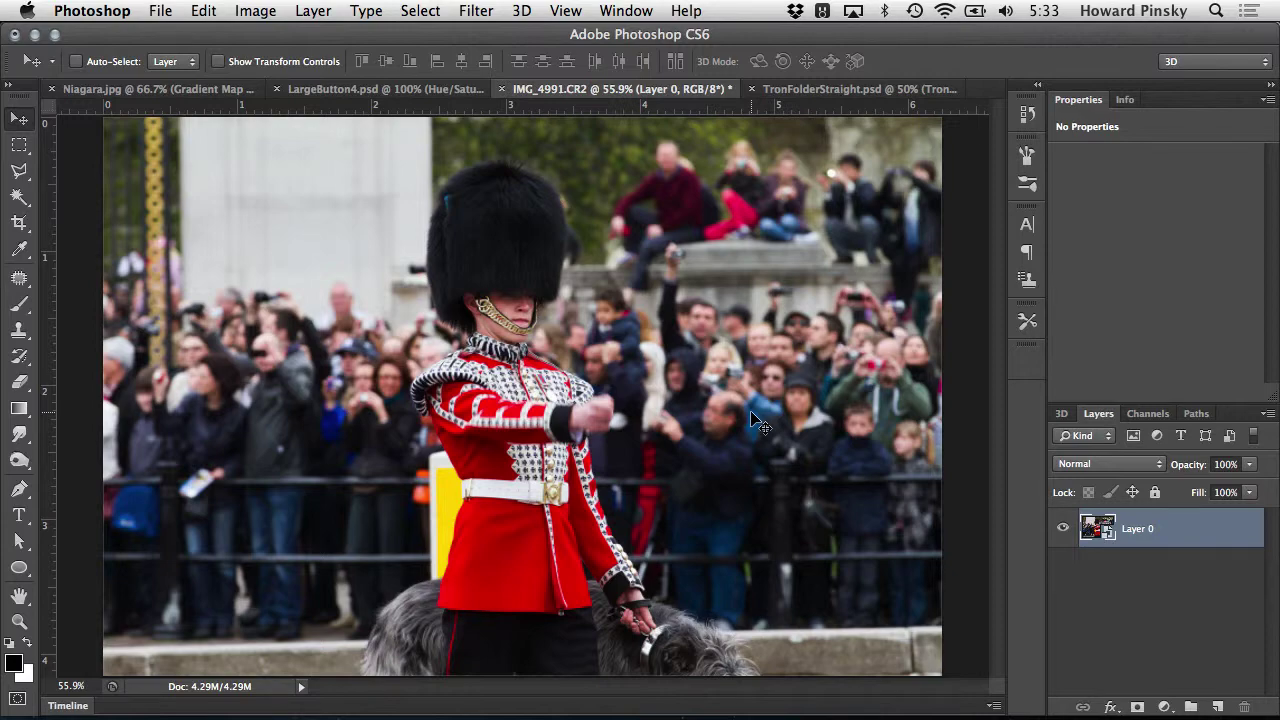
Scale the Layer 0 Smart Object down into the canvas's lower-left corner, and scale it back up to fill the canvas
key("ctrl+t")
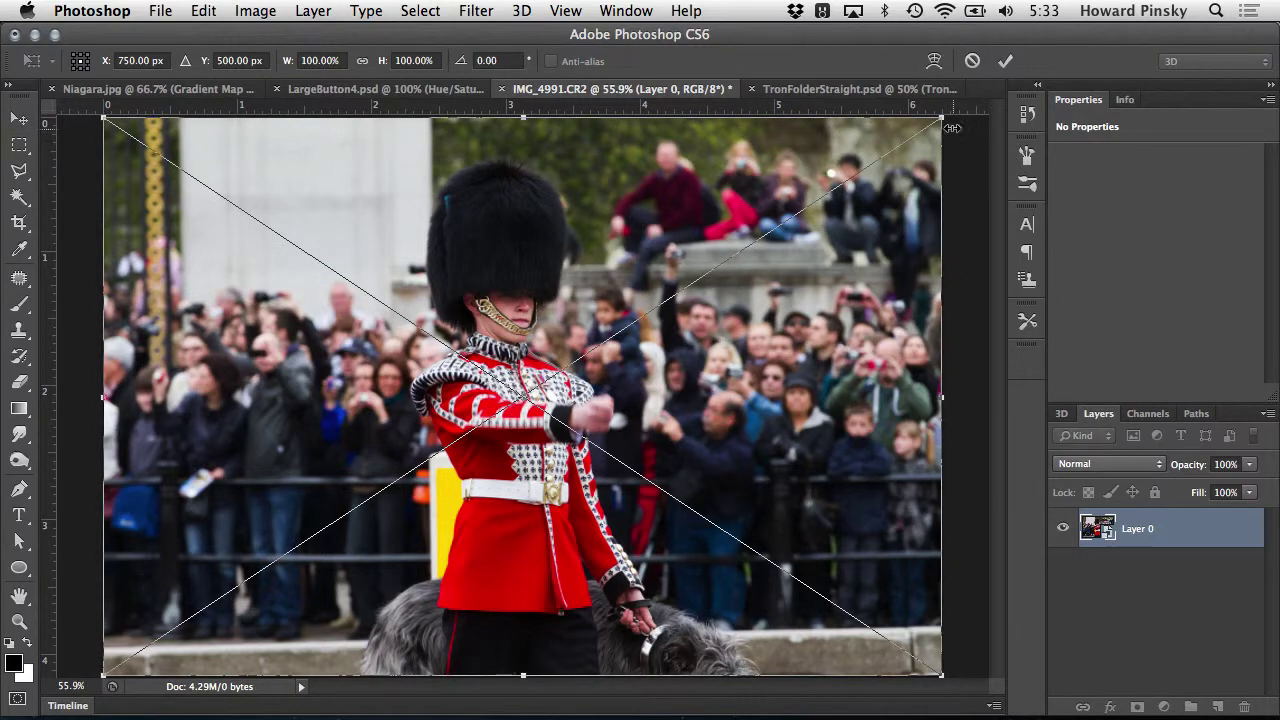
left_click_drag(941, 118, 226, 591)
key("Return")
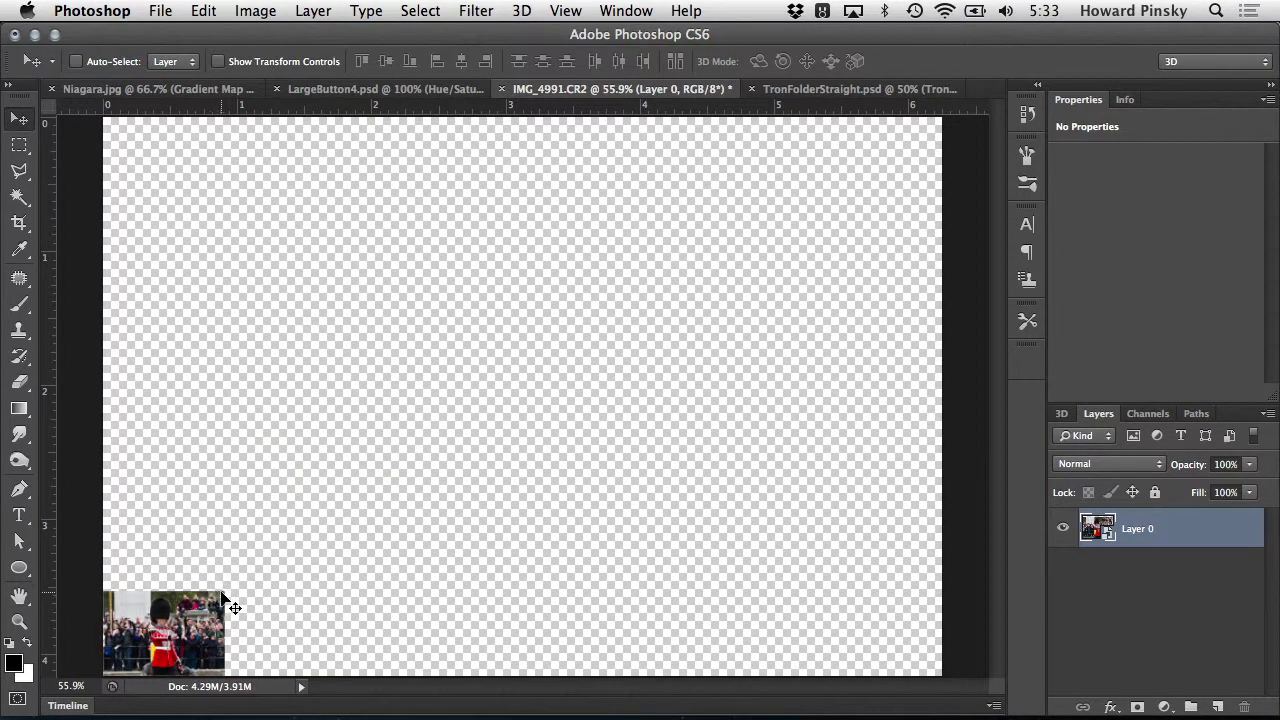
key("ctrl+t")
left_click_drag(224, 591, 944, 117)
key("Return")
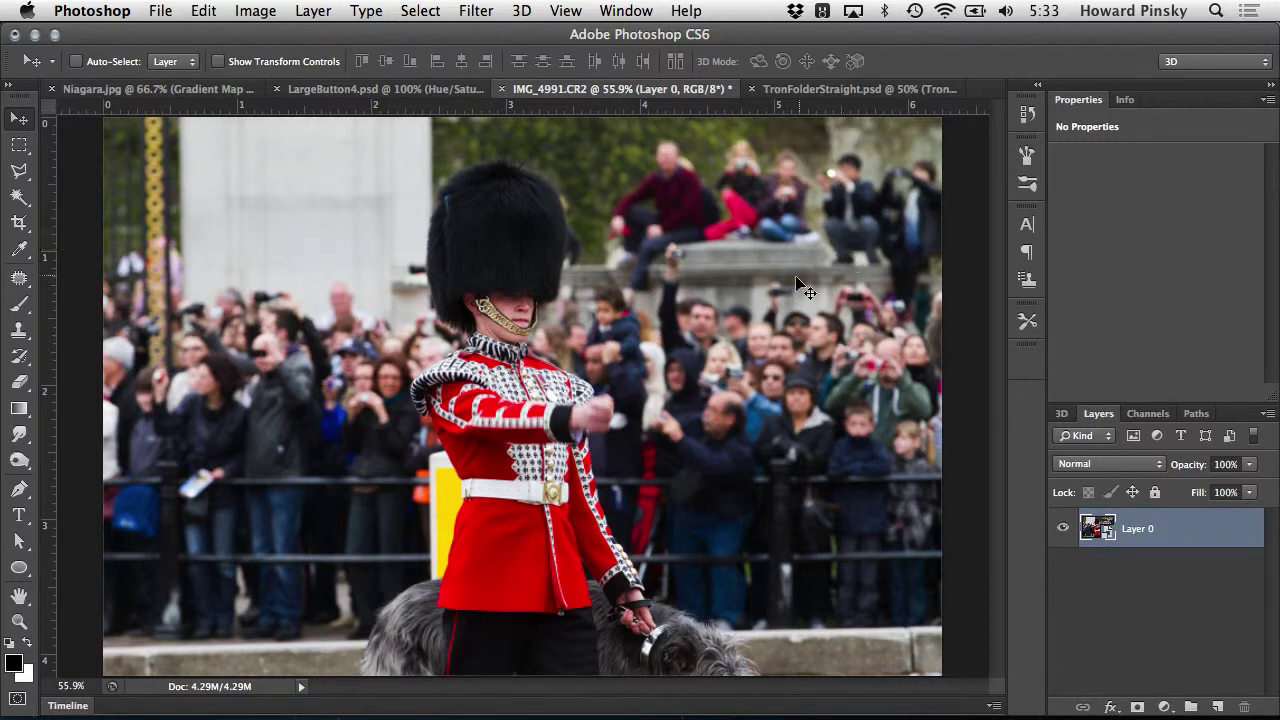
Try to paint on the Layer 0 Smart Object with the Brush tool, and decline rasterizing it
key("b")
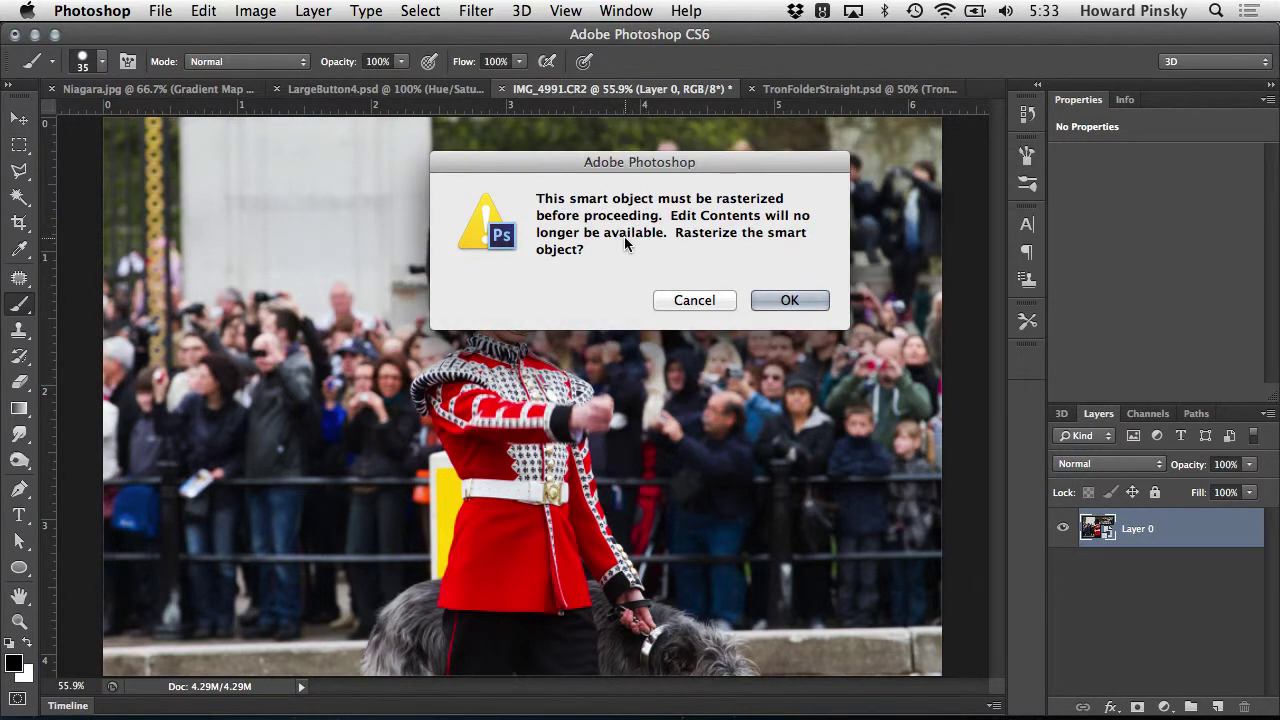
left_click(720, 301)
left_click(789, 281)
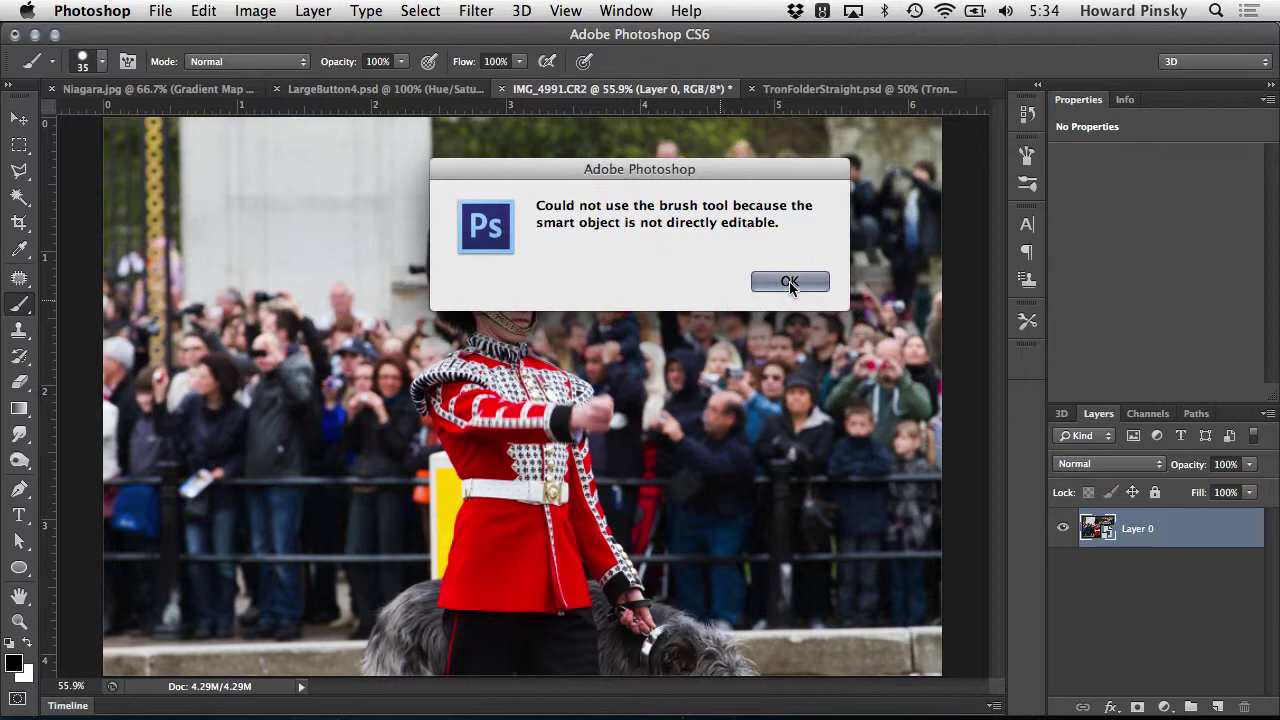
Open the contents of the Layer 0 Smart Object and add a Hue/Saturation adjustment layer with Hue set to -58
double_click(1097, 530)
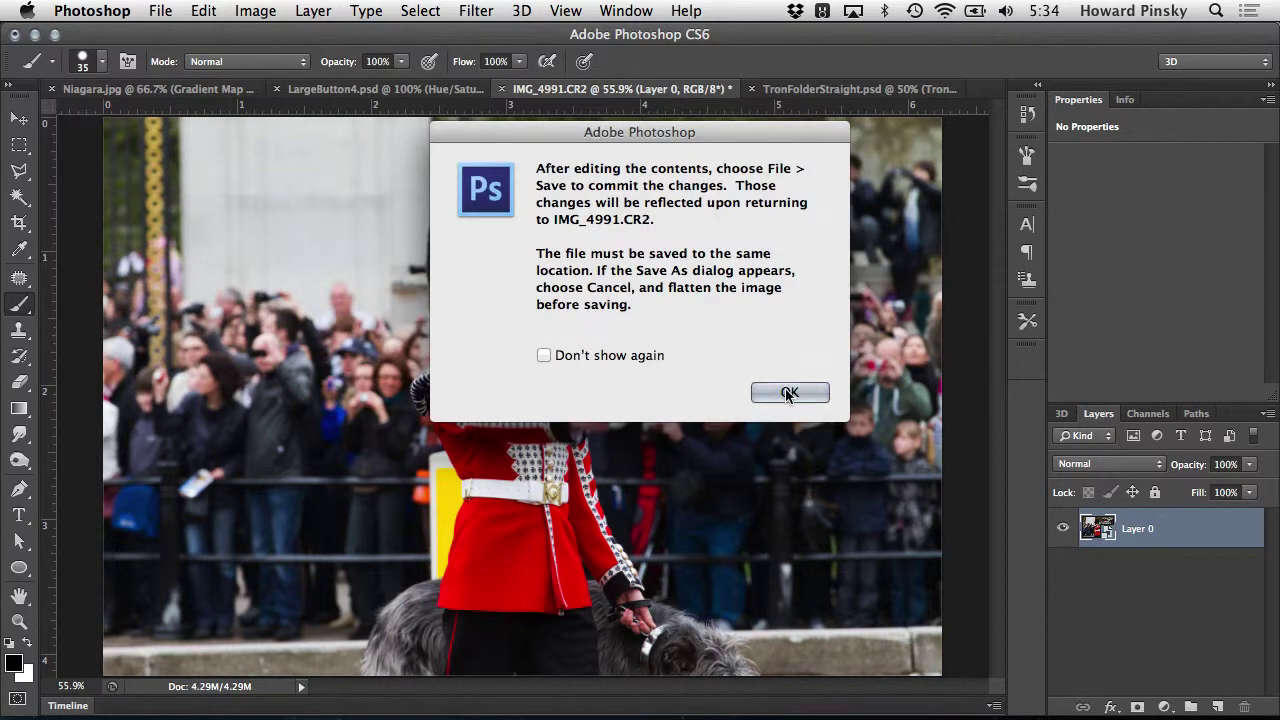
left_click(789, 393)
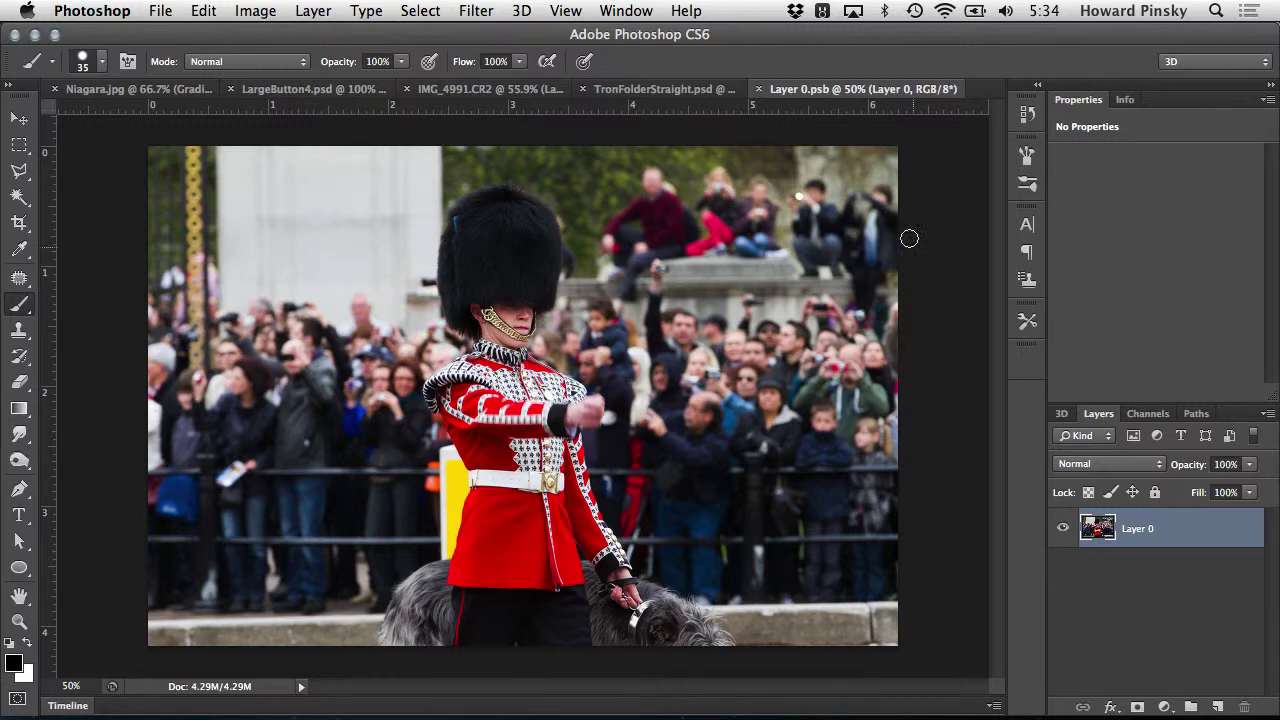
left_click(1164, 707)
left_click(1190, 530)
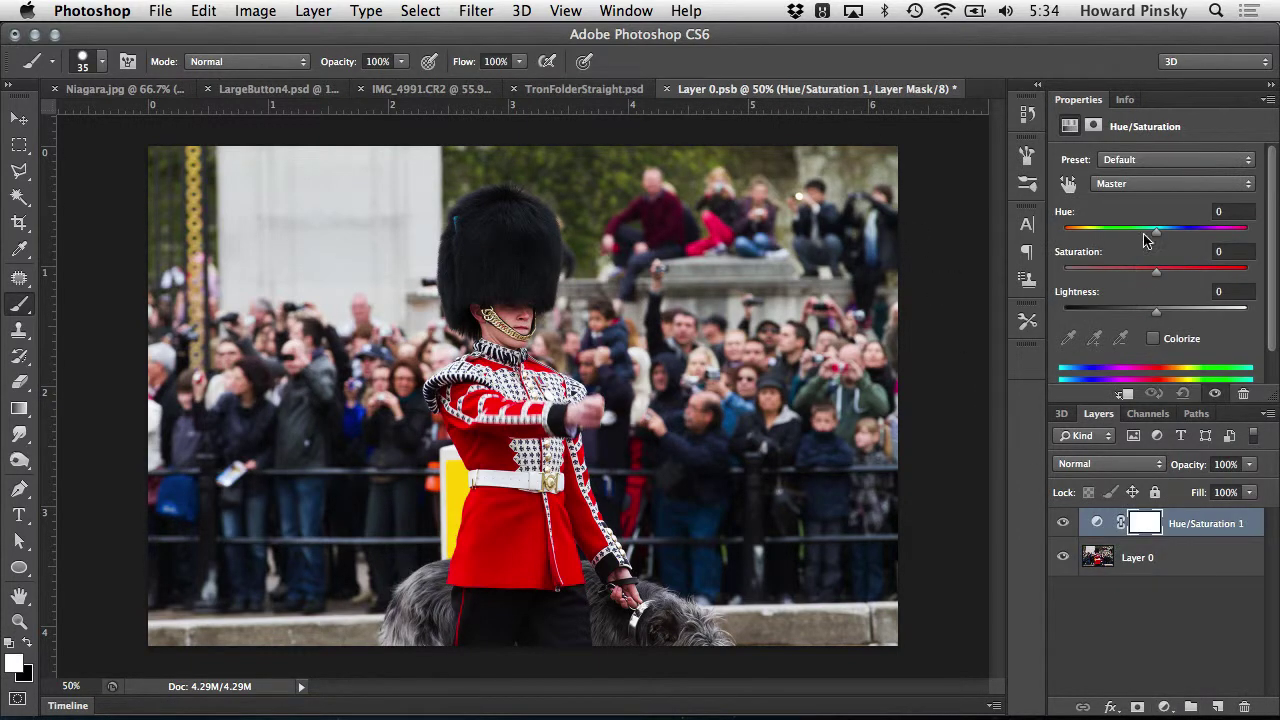
left_click_drag(1145, 238, 1110, 236)
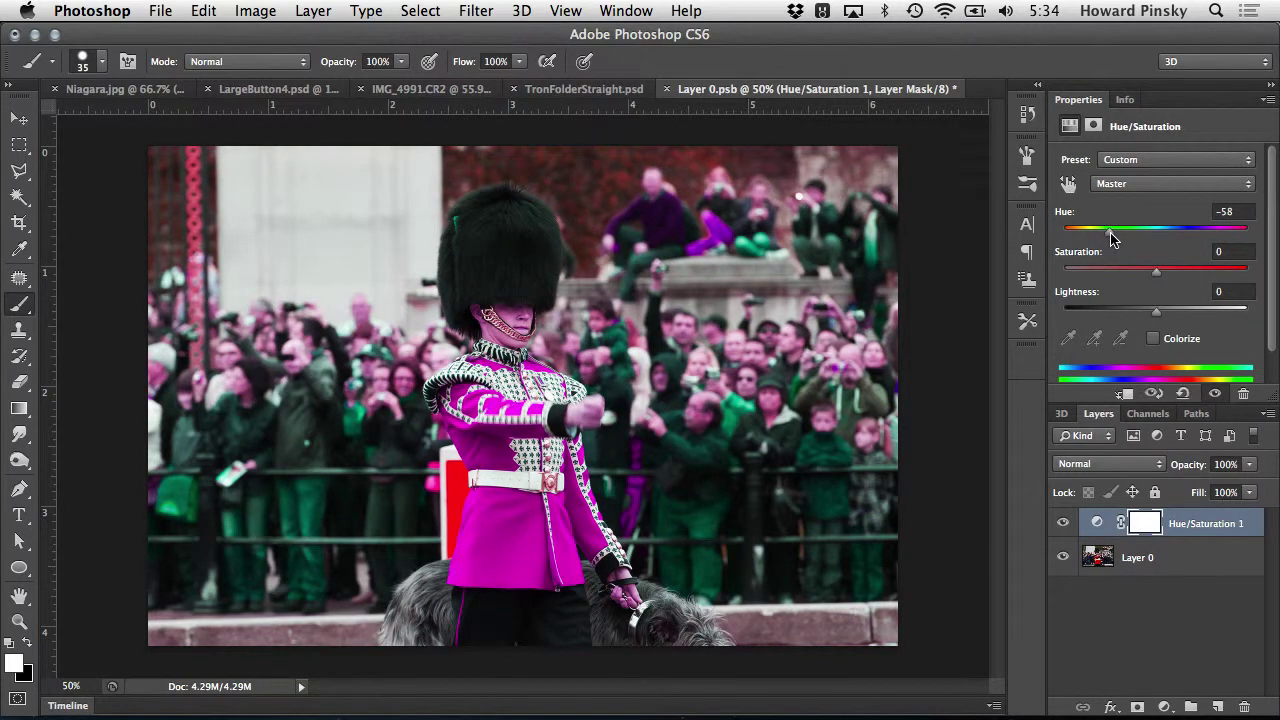
Paint a black zigzag down the guard on Layer 0 with the Brush, and save and close the Smart Object contents
left_click(1166, 559)
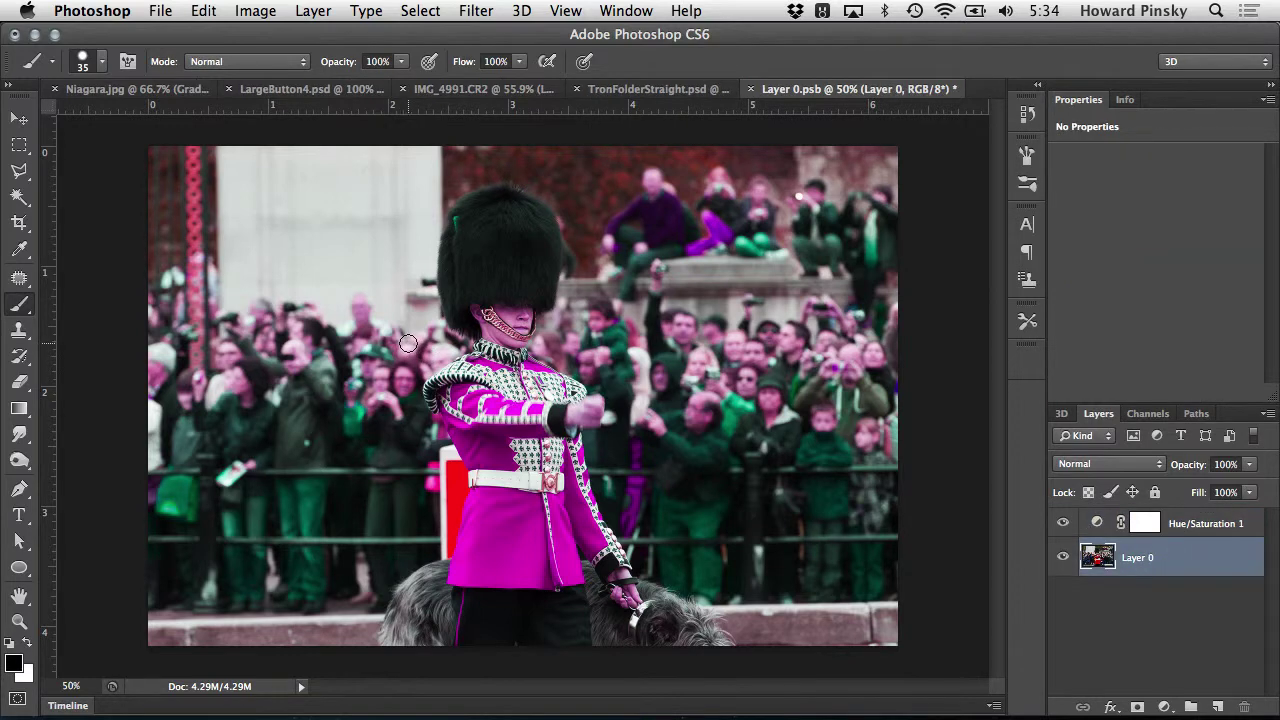
mouse_move(420, 330)
left_mouse_down()
mouse_move(506, 375)
mouse_move(523, 432)
mouse_move(516, 498)
mouse_move(562, 592)
left_mouse_up()
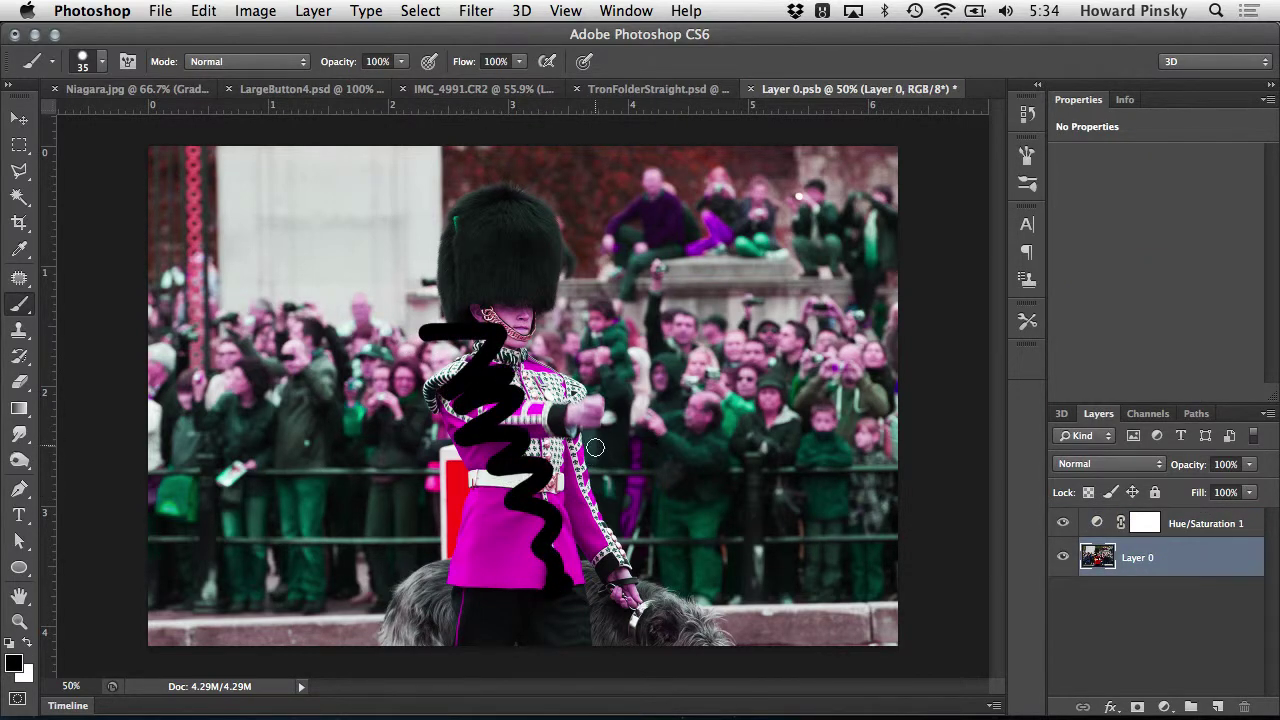
left_click(160, 11)
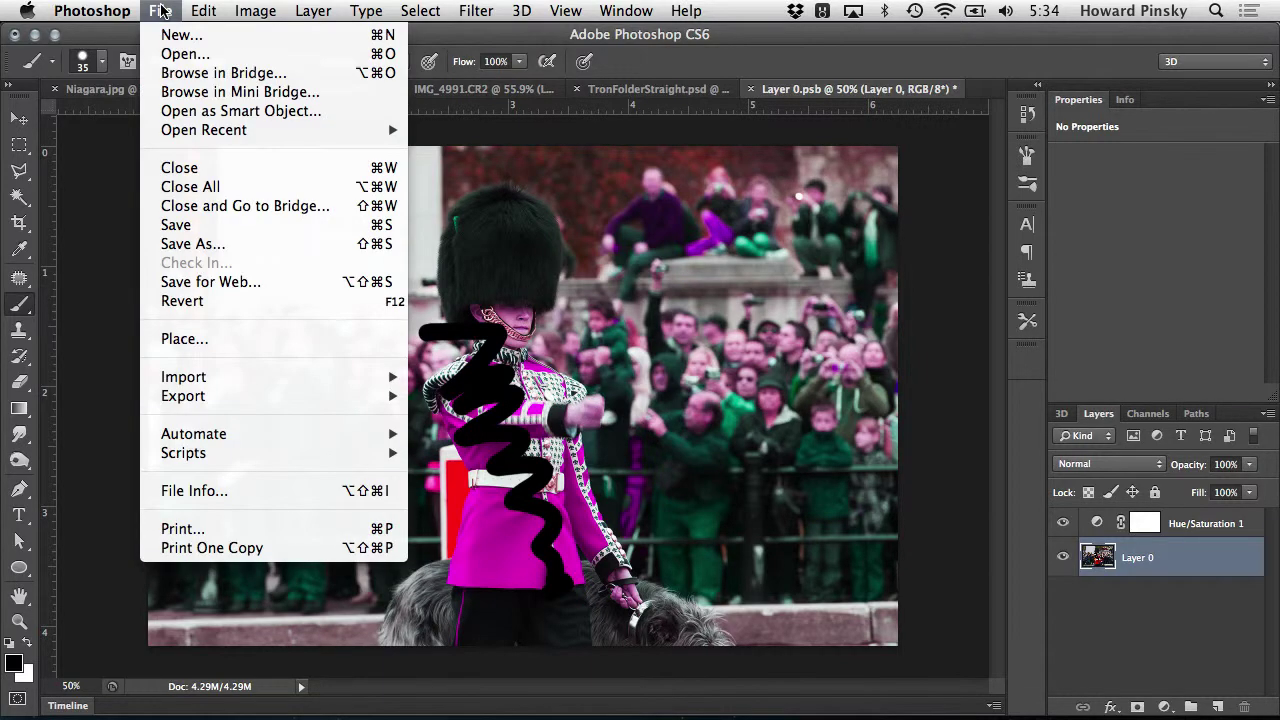
left_click(176, 225)
key("super+w")
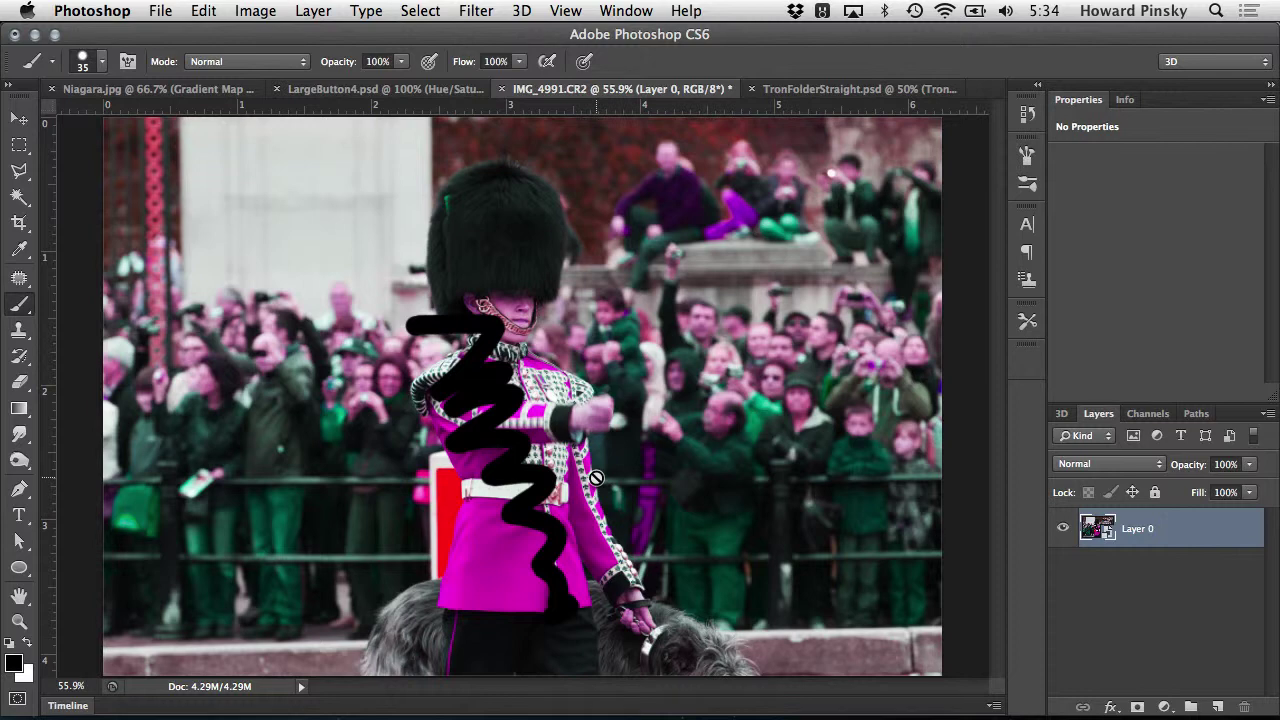
Switch to TronFolderStraight.psd, review the layers inside the Tron Folder group, and convert the group to a Smart Object
key("v")
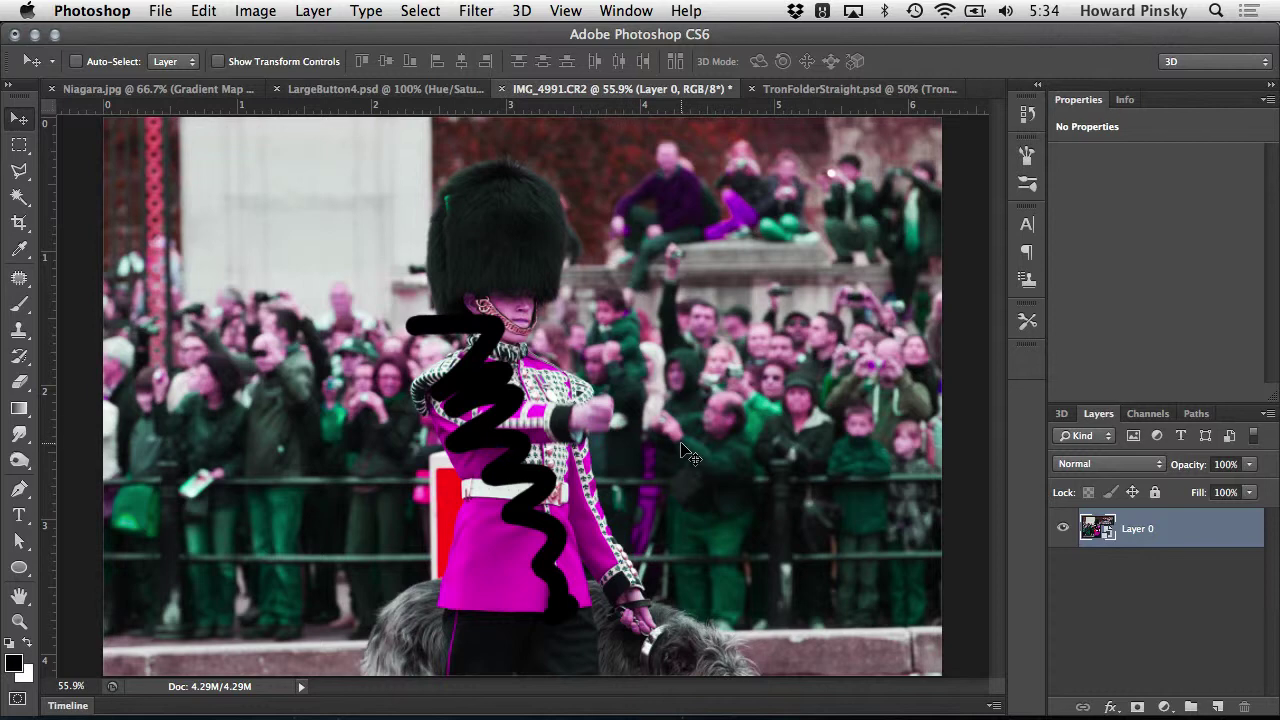
left_click(866, 90)
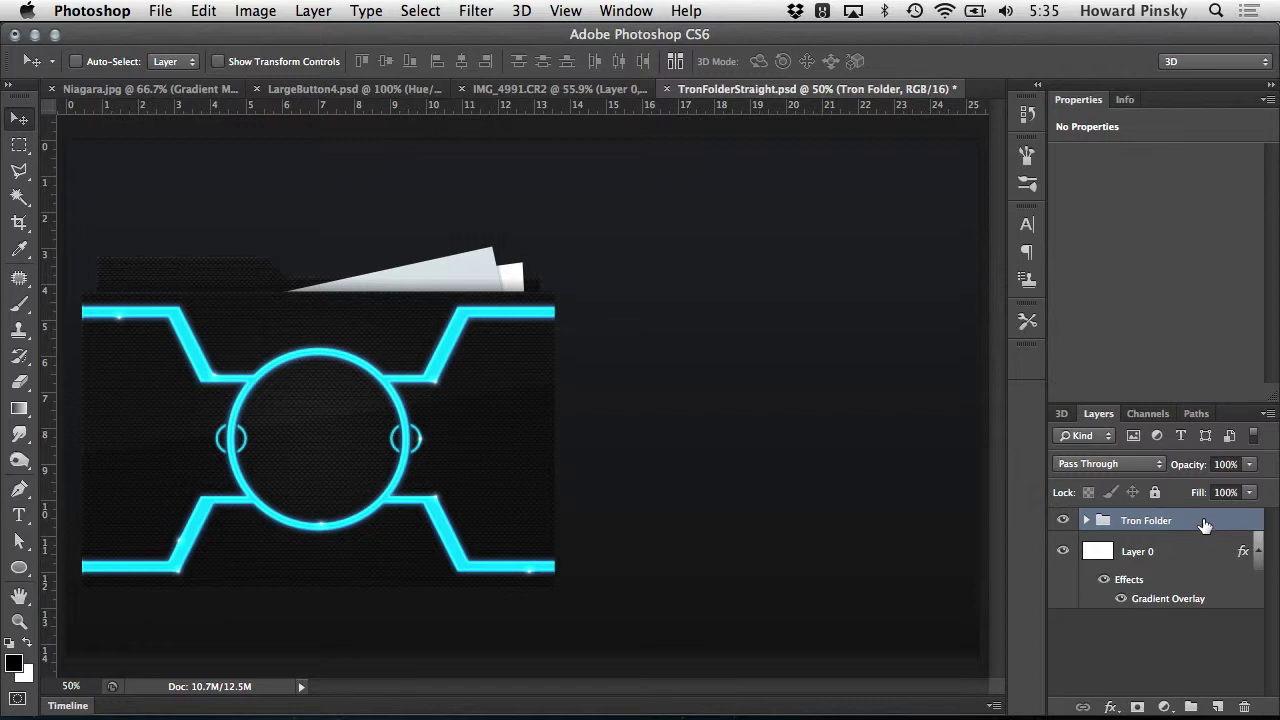
left_click(1086, 520)
scroll(1133, 570, "down", 1)
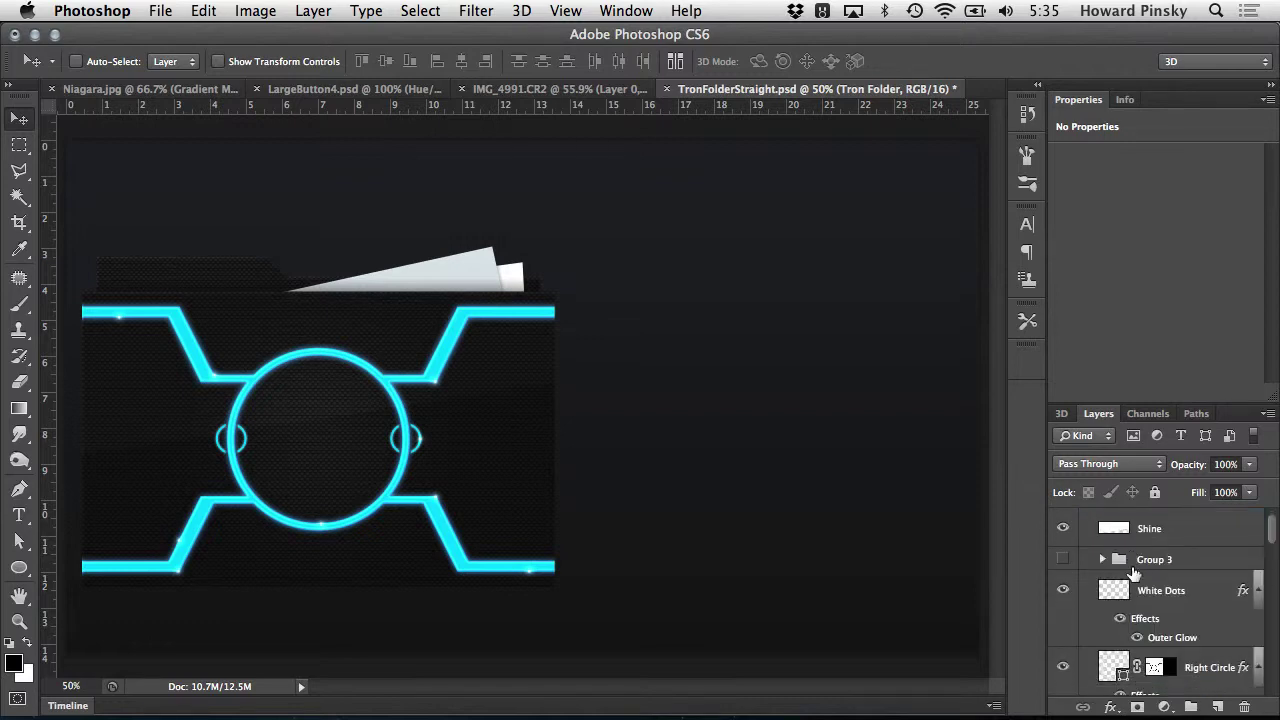
scroll(1133, 570, "down", 3)
scroll(1120, 550, "up", 4)
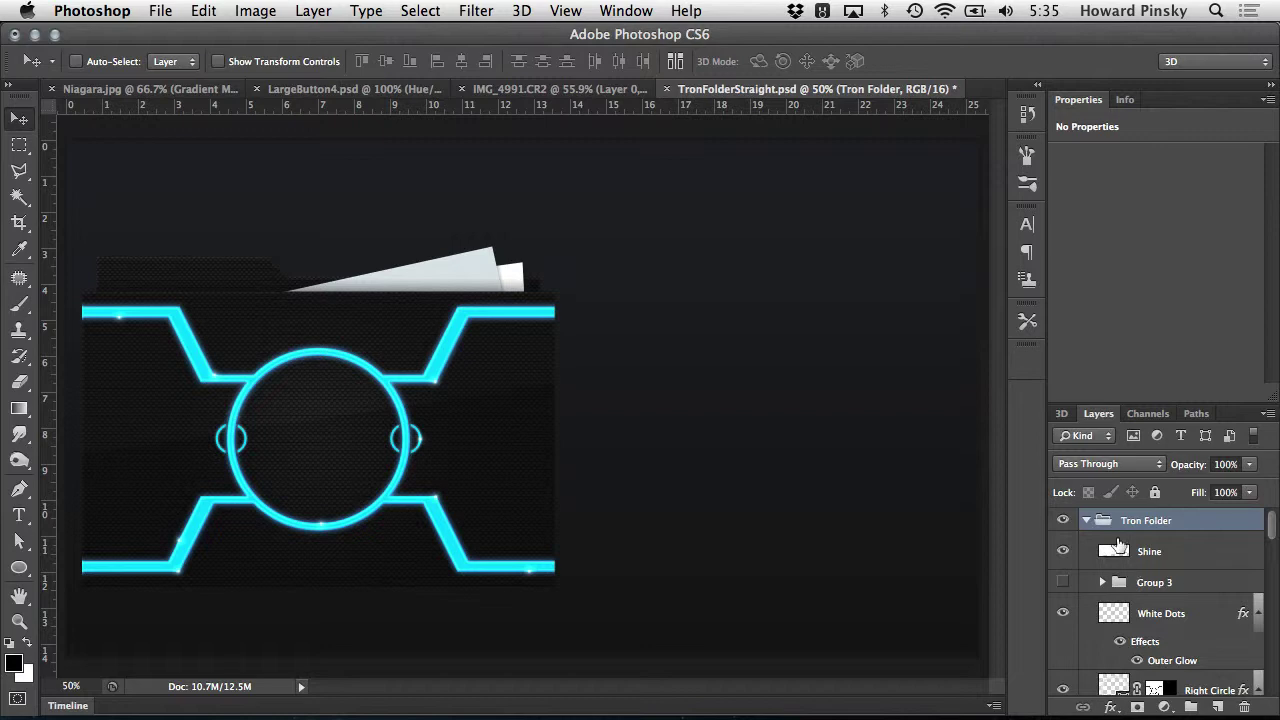
left_click(1086, 522)
right_click(1210, 522)
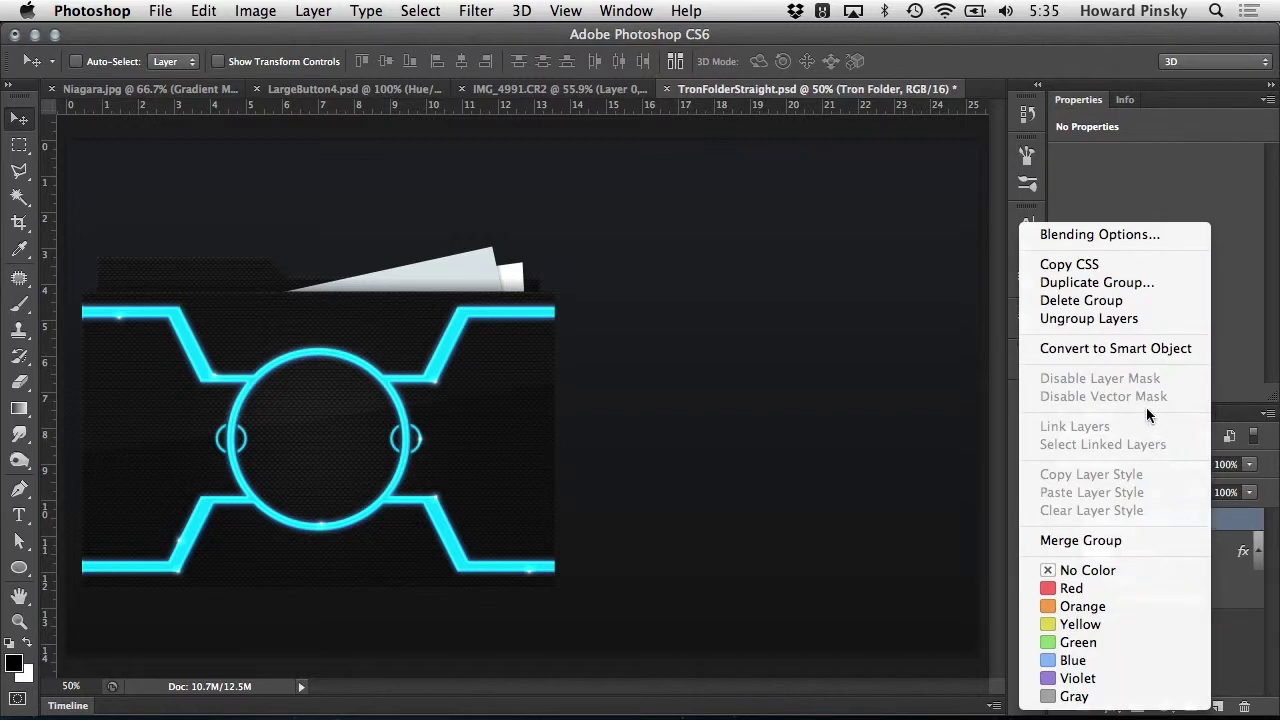
left_click(1115, 349)
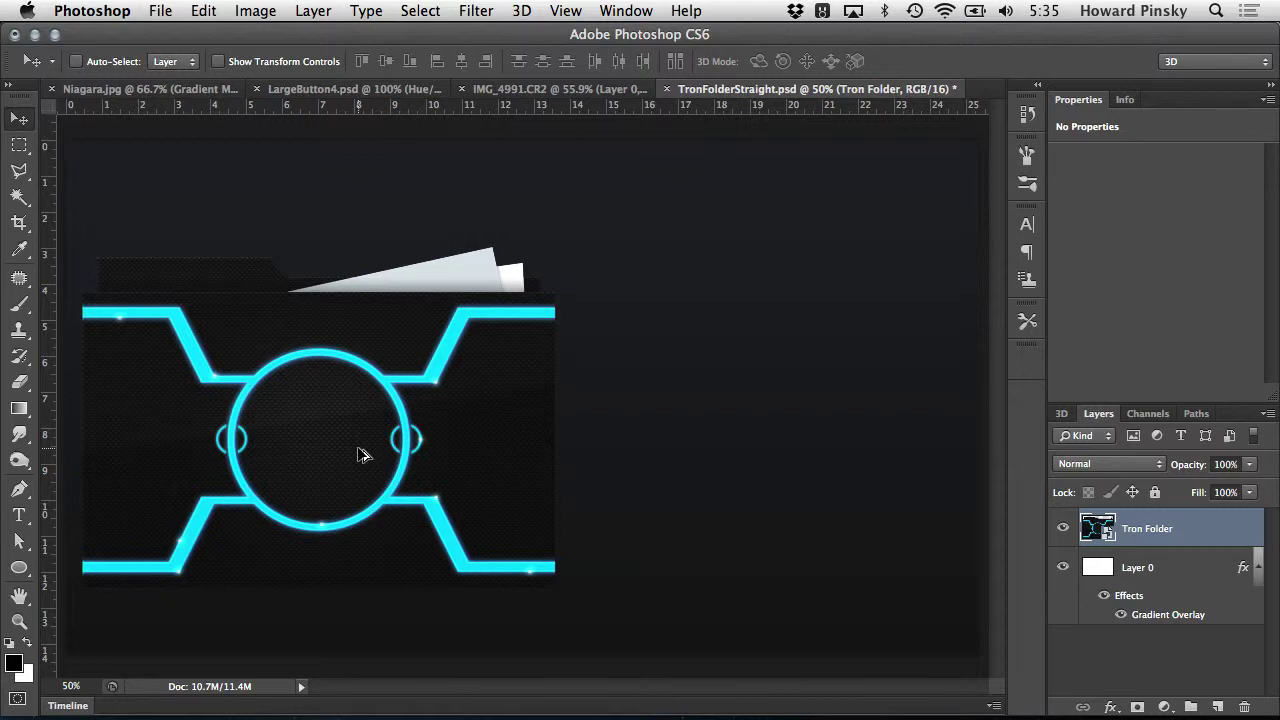
Duplicate the Tron Folder Smart Object, scale the copy to about 31%, and place it just right of the large folder
left_click_drag(361, 453, 786, 450)
key("super+t")
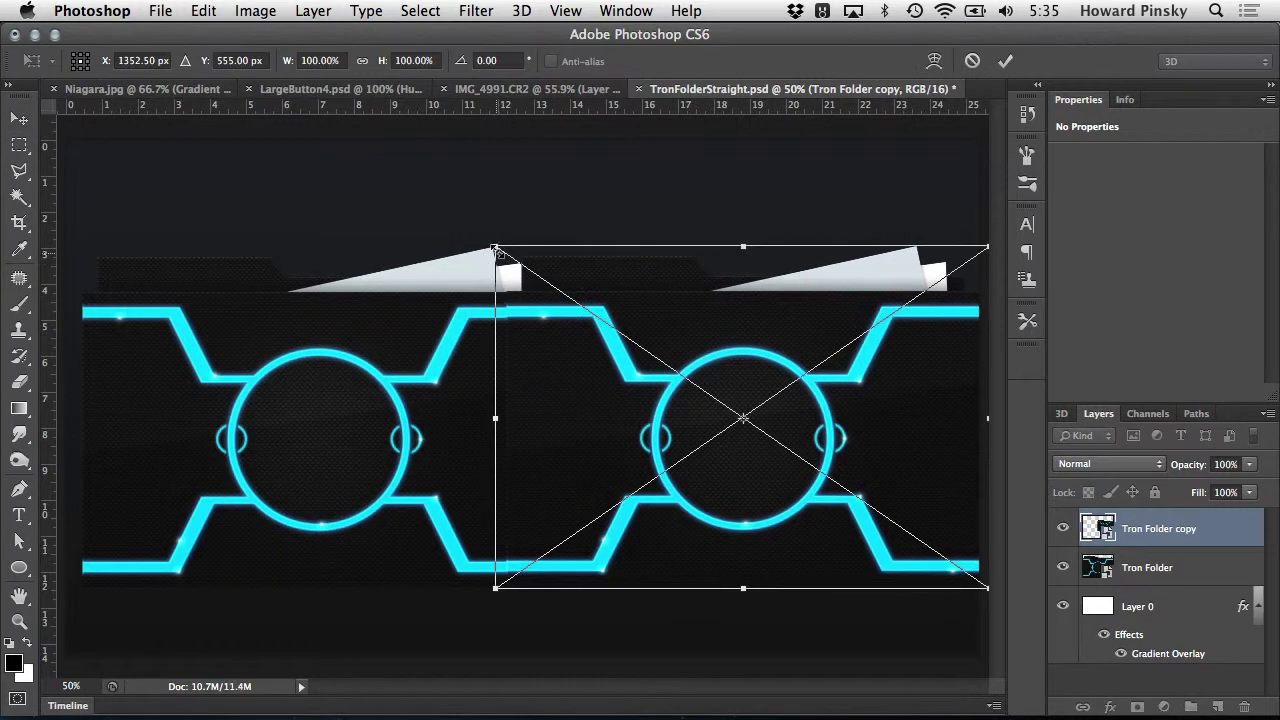
left_click_drag(500, 252, 838, 486)
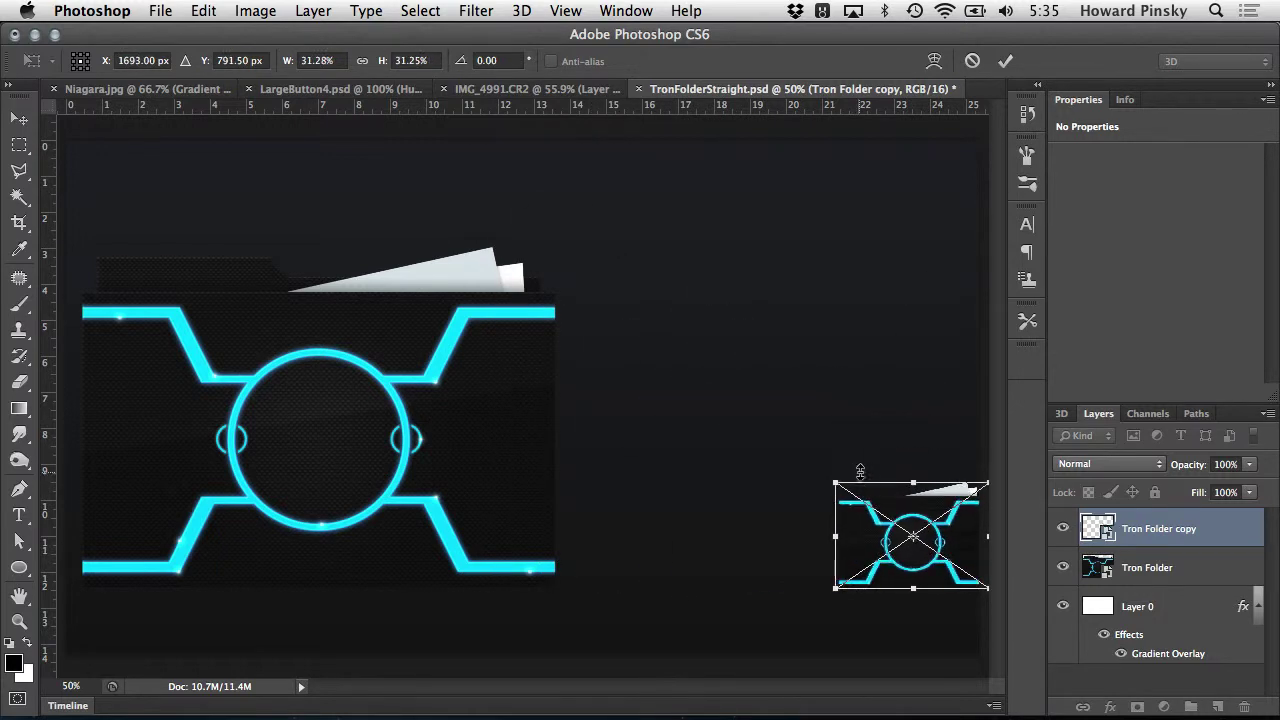
key("Return")
left_click_drag(920, 541, 689, 541)
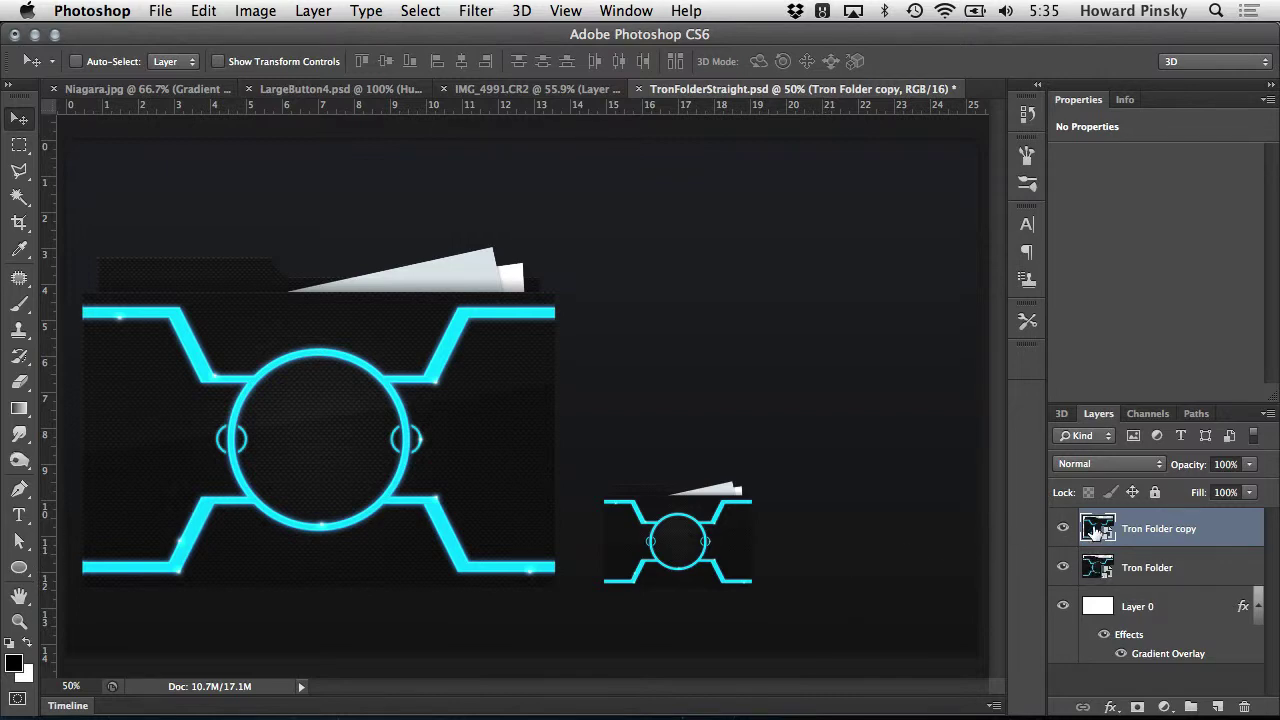
In the Tron Folder copy's contents, add a Hue/Saturation adjustment layer with Hue -132 at the top of the group, and save and close the contents
double_click(1093, 530)
left_click(808, 391)
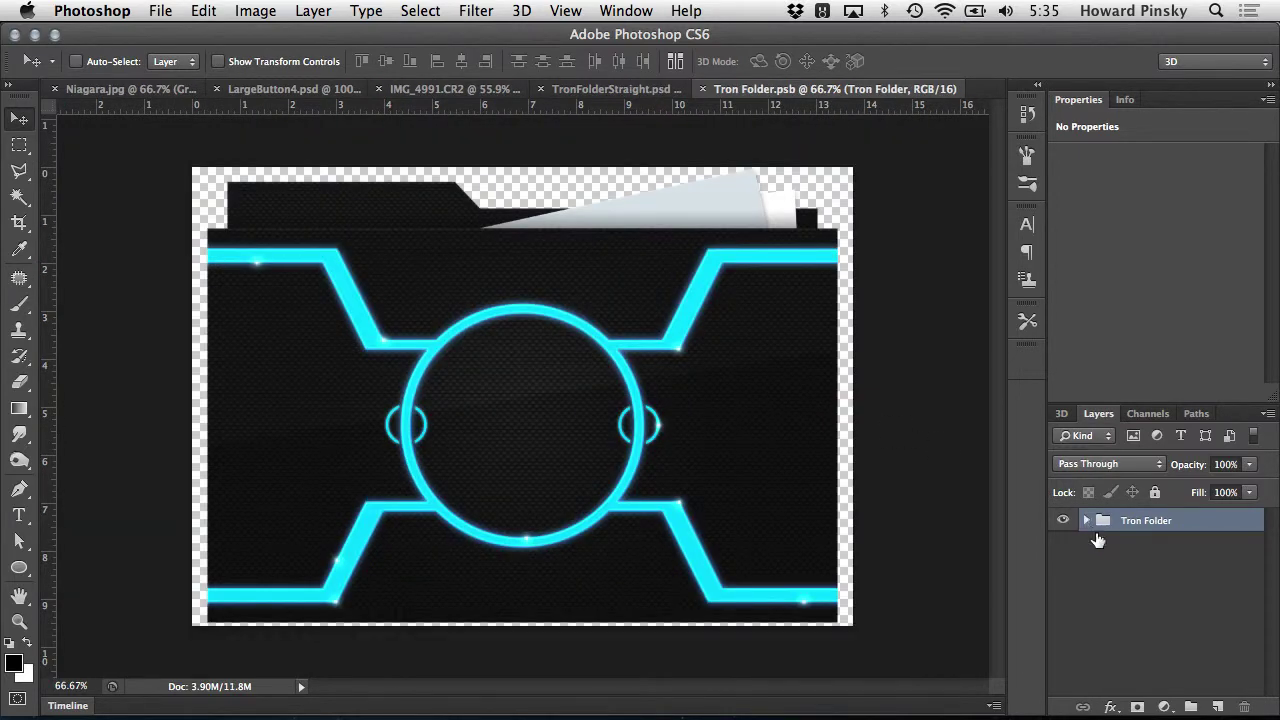
left_click(1086, 521)
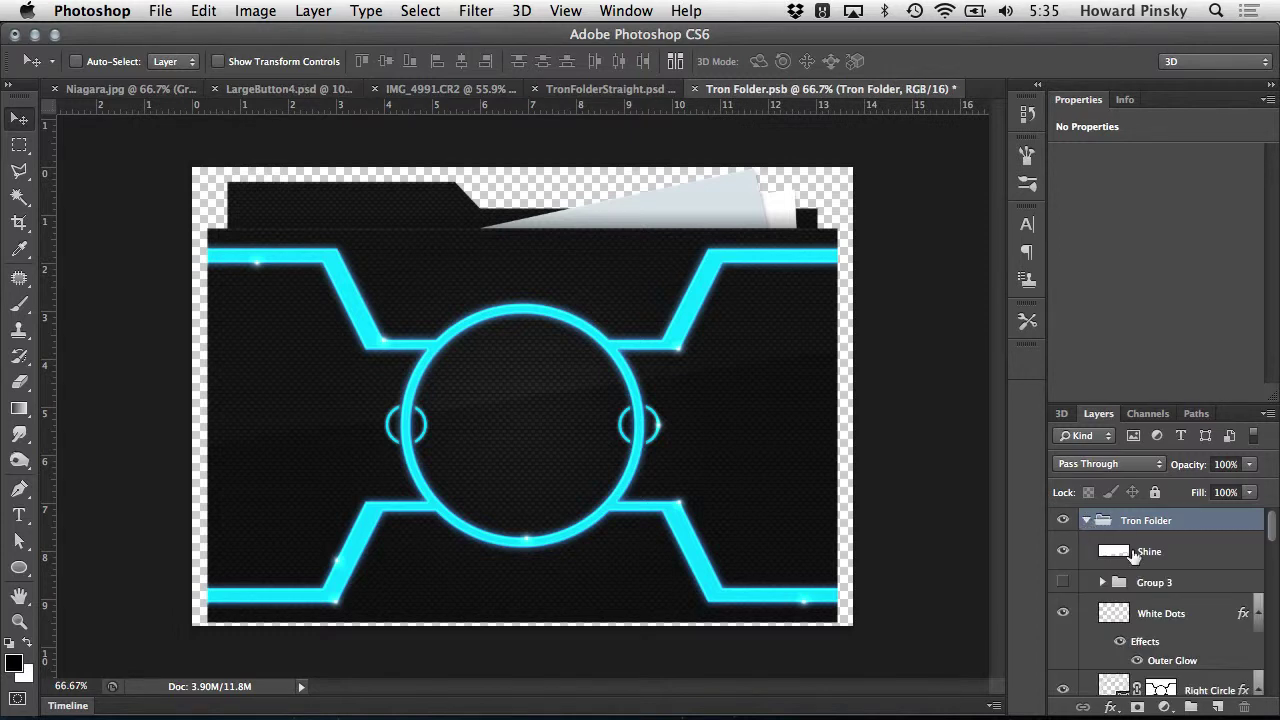
left_click(1164, 706)
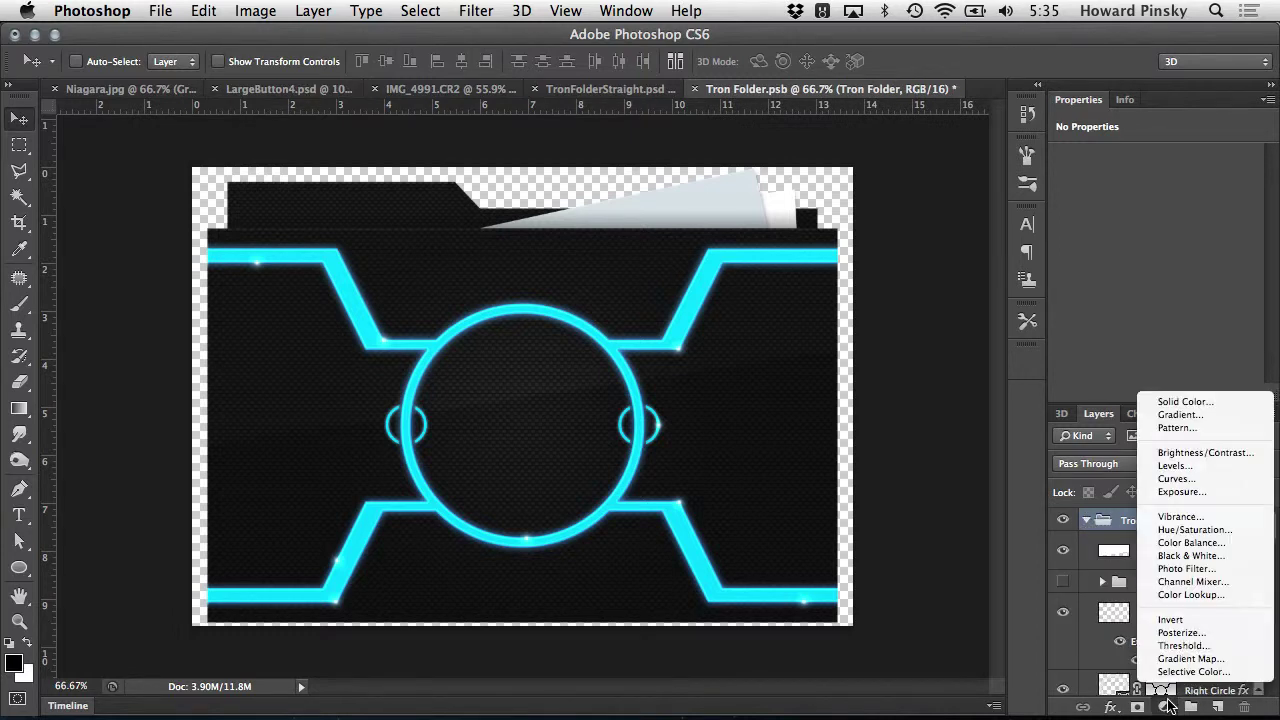
left_click(1190, 530)
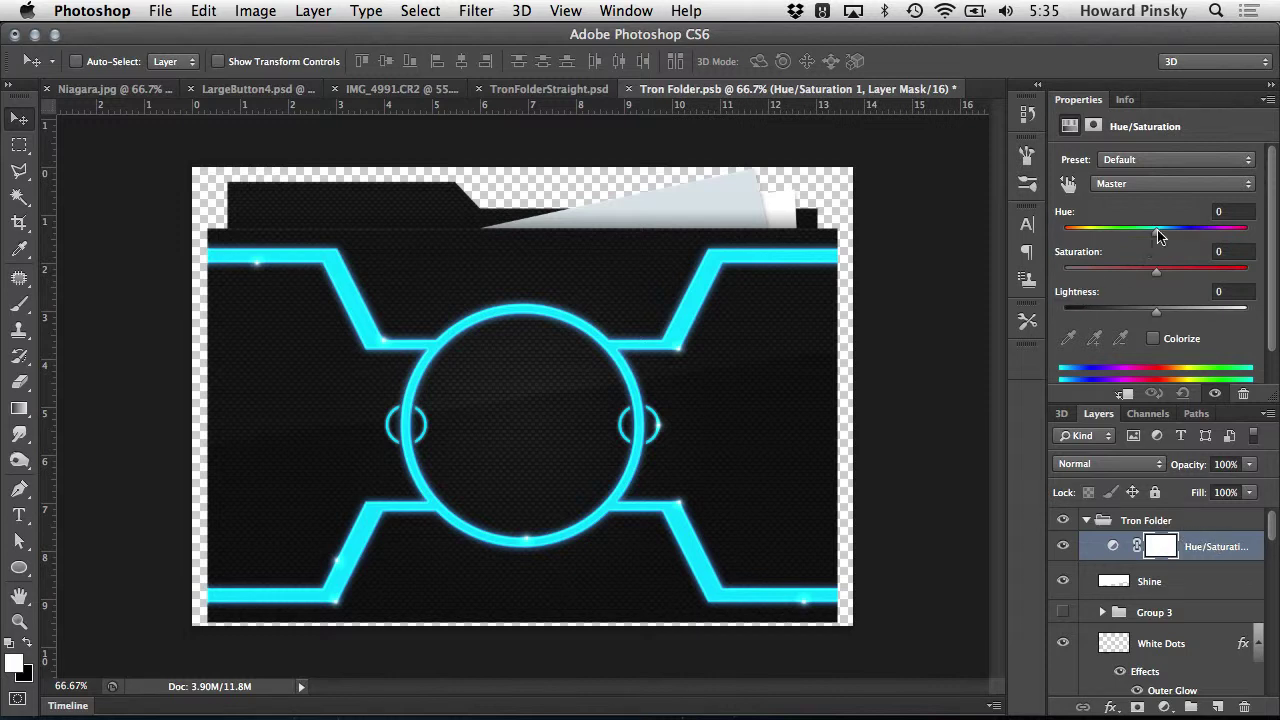
left_click_drag(1157, 230, 1080, 232)
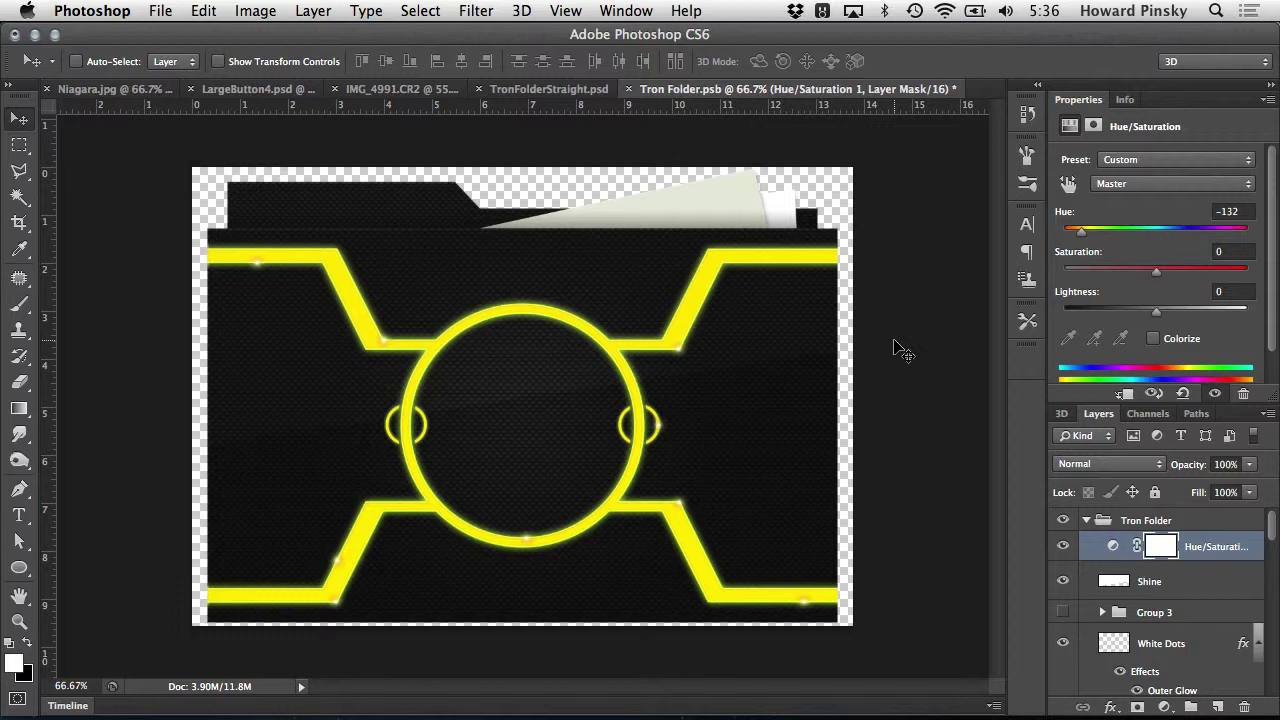
key("super+s")
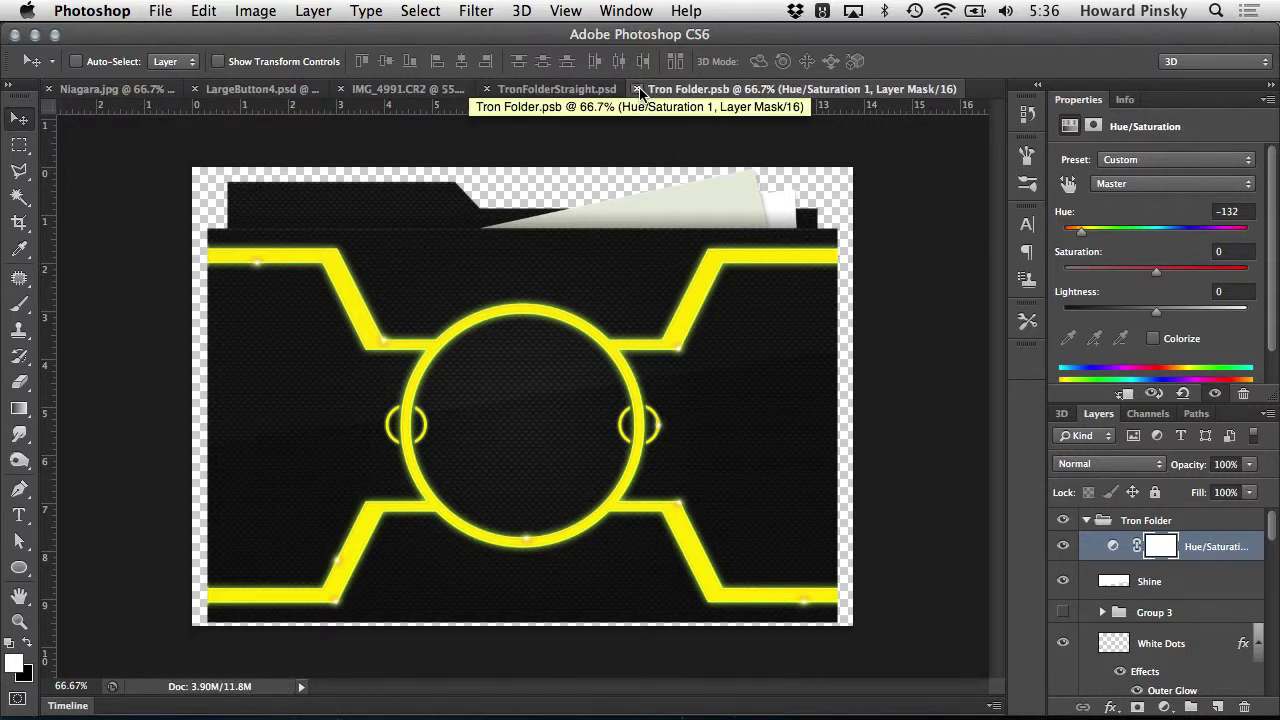
left_click(638, 90)
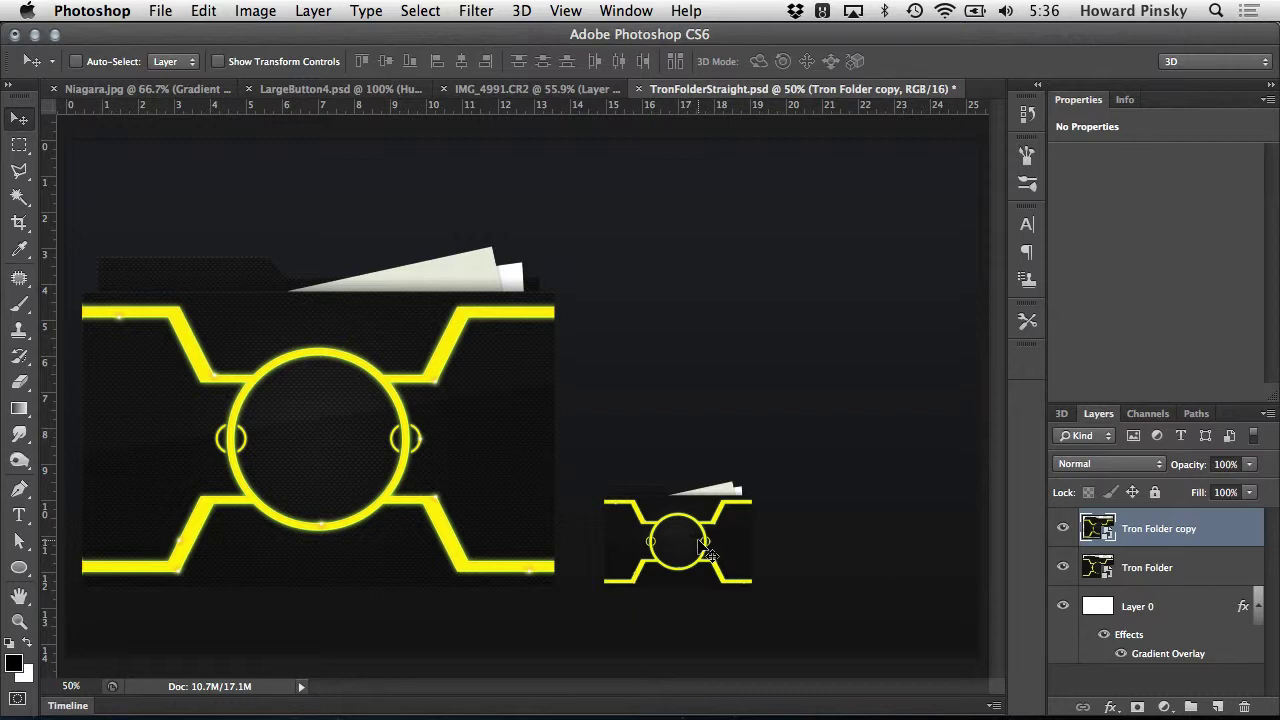
Shift the small folder slightly left and place an independent duplicate, made with New Smart Object via Copy, to its right
left_click_drag(684, 544, 656, 543)
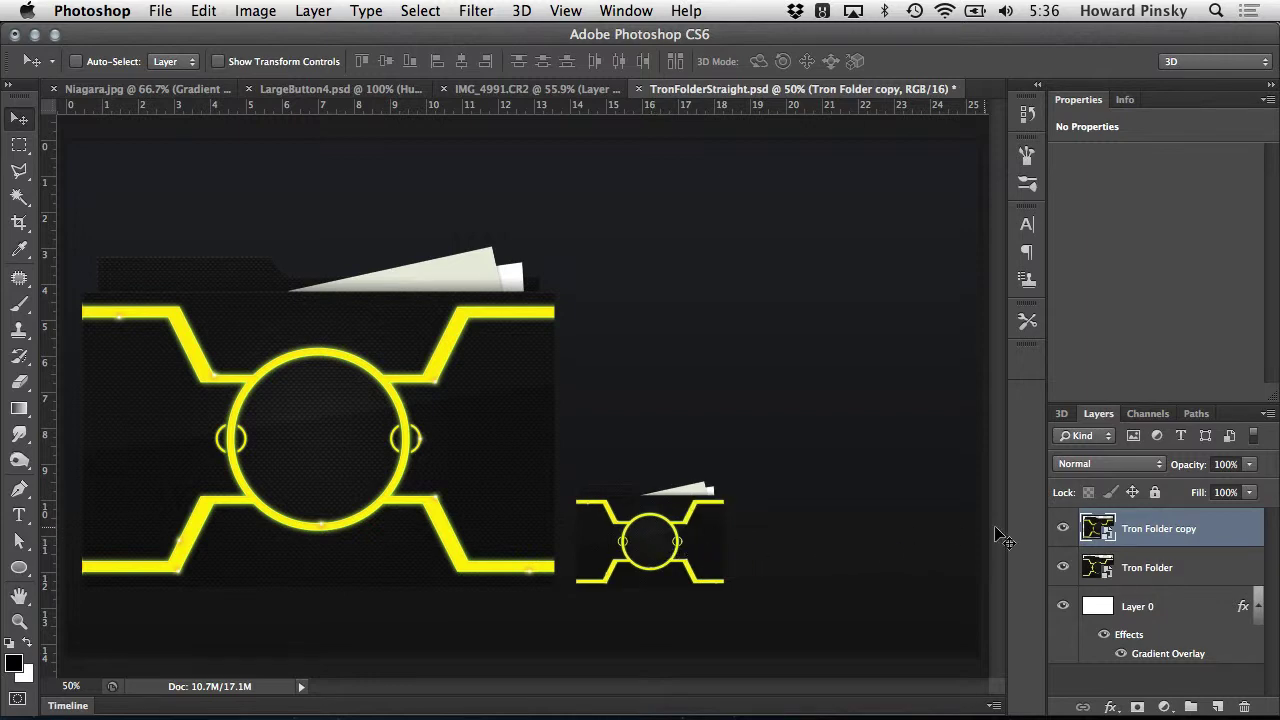
right_click(1230, 531)
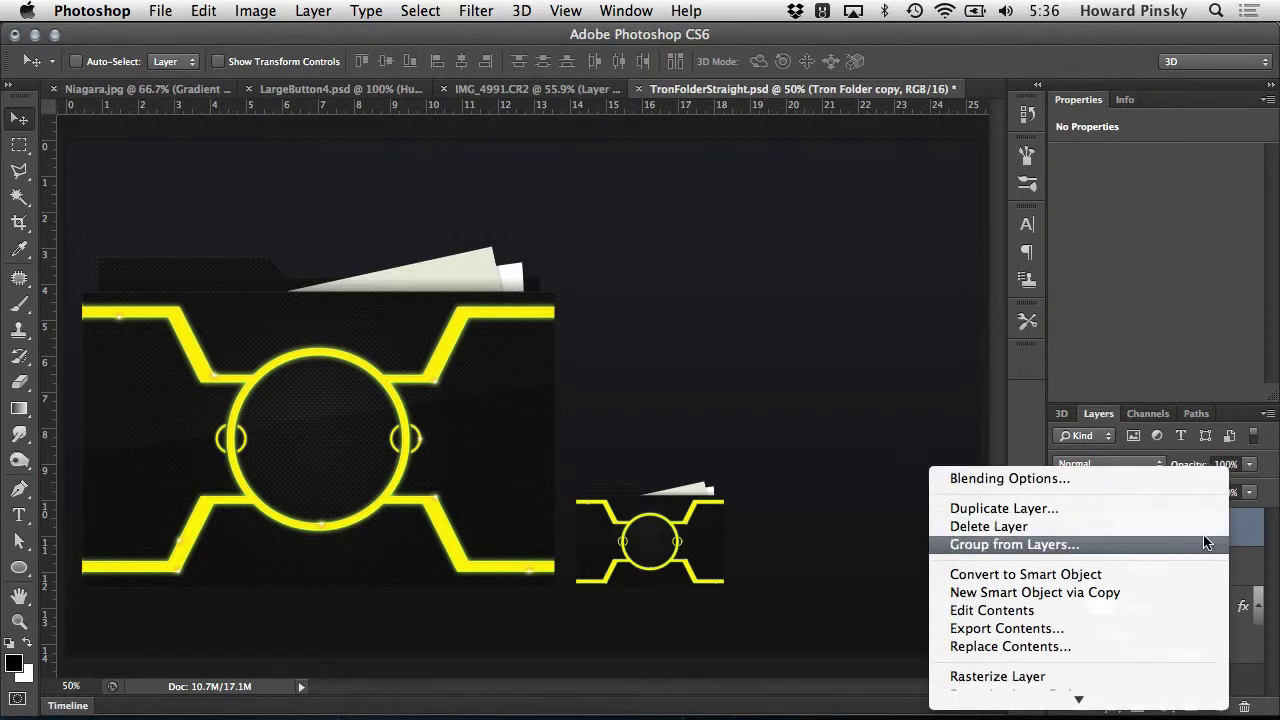
scroll(1075, 503, "down", 3)
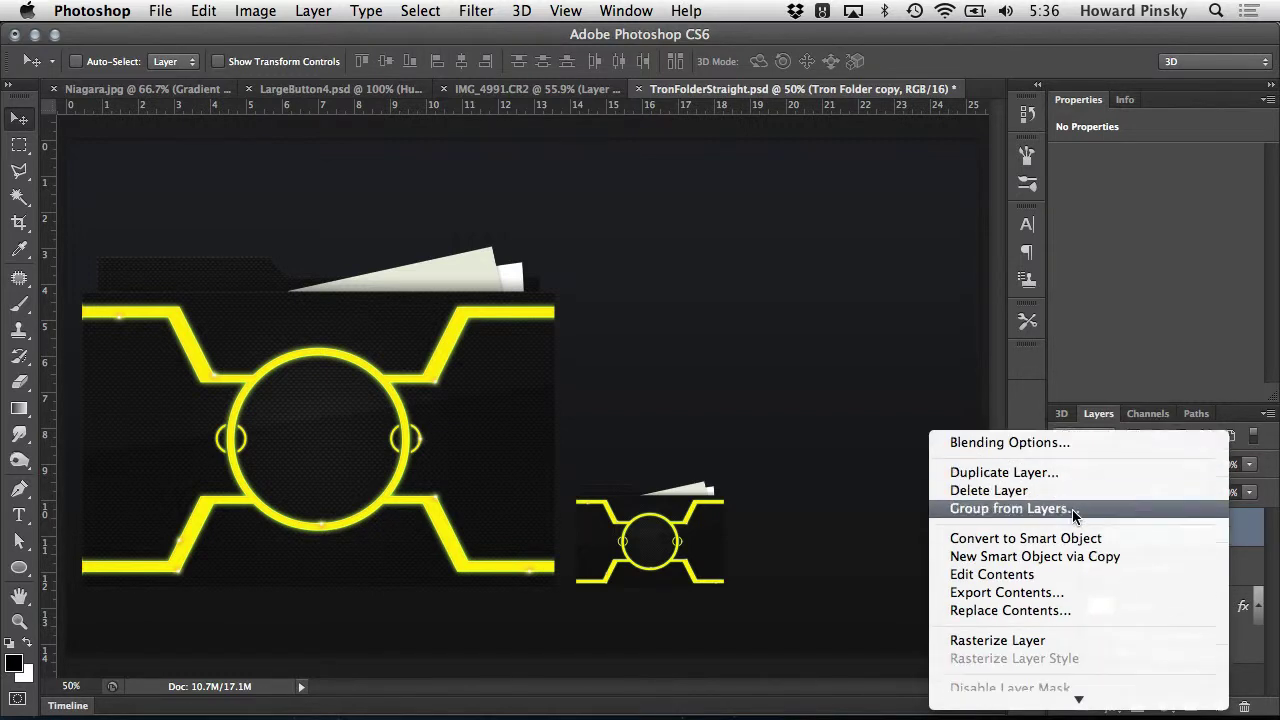
left_click(1062, 538)
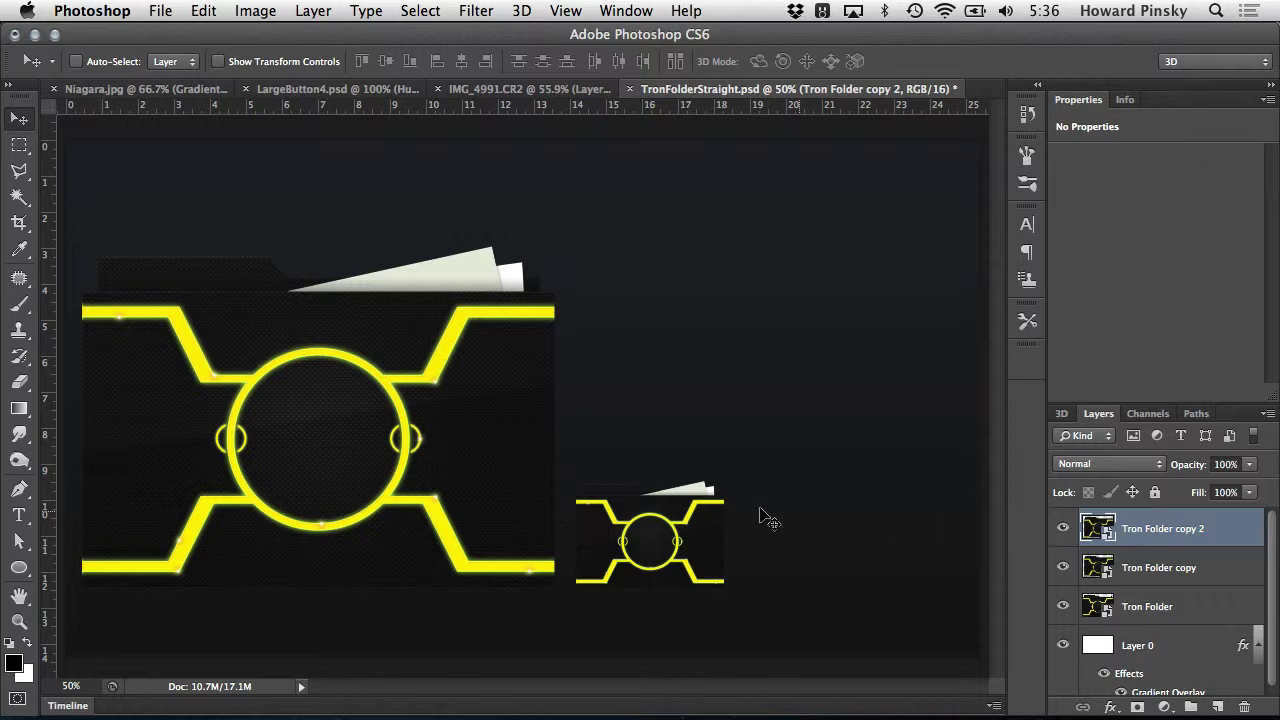
left_click_drag(650, 530, 831, 530)
In the Tron Folder copy 2 contents, set the Hue/Saturation adjustment's Hue to -22, and save and close the contents
double_click(1090, 531)
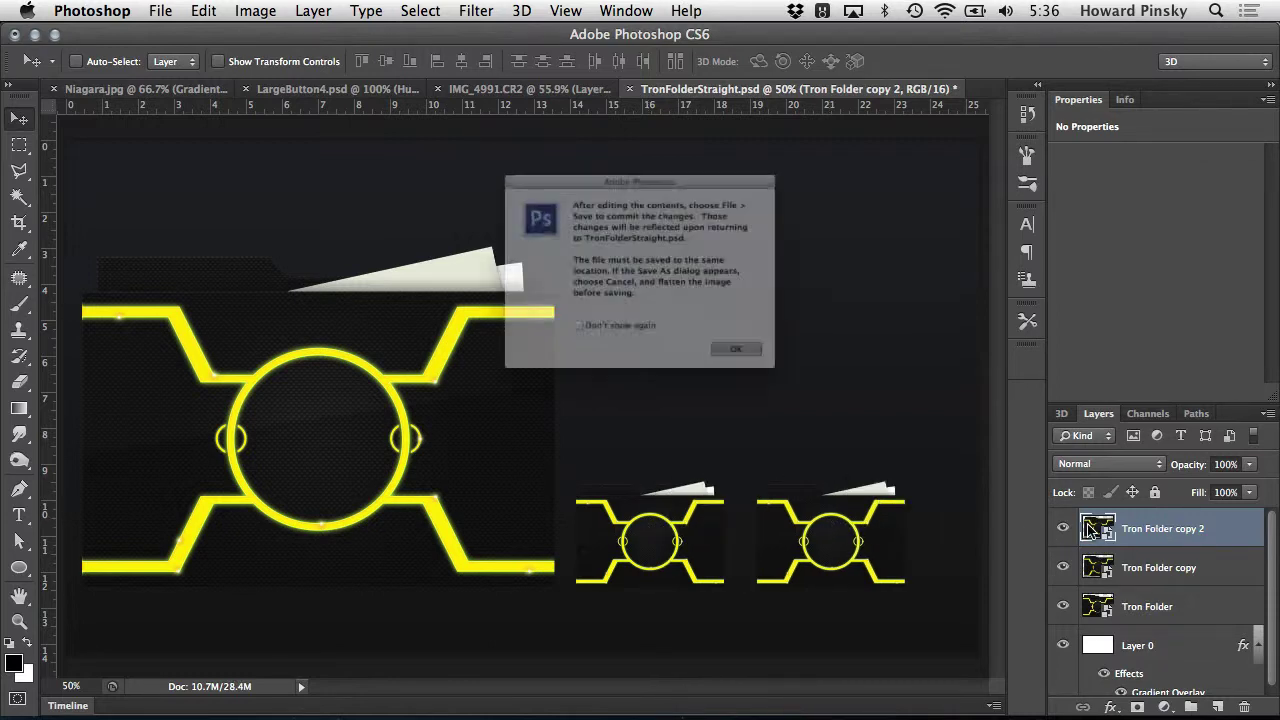
left_click(812, 392)
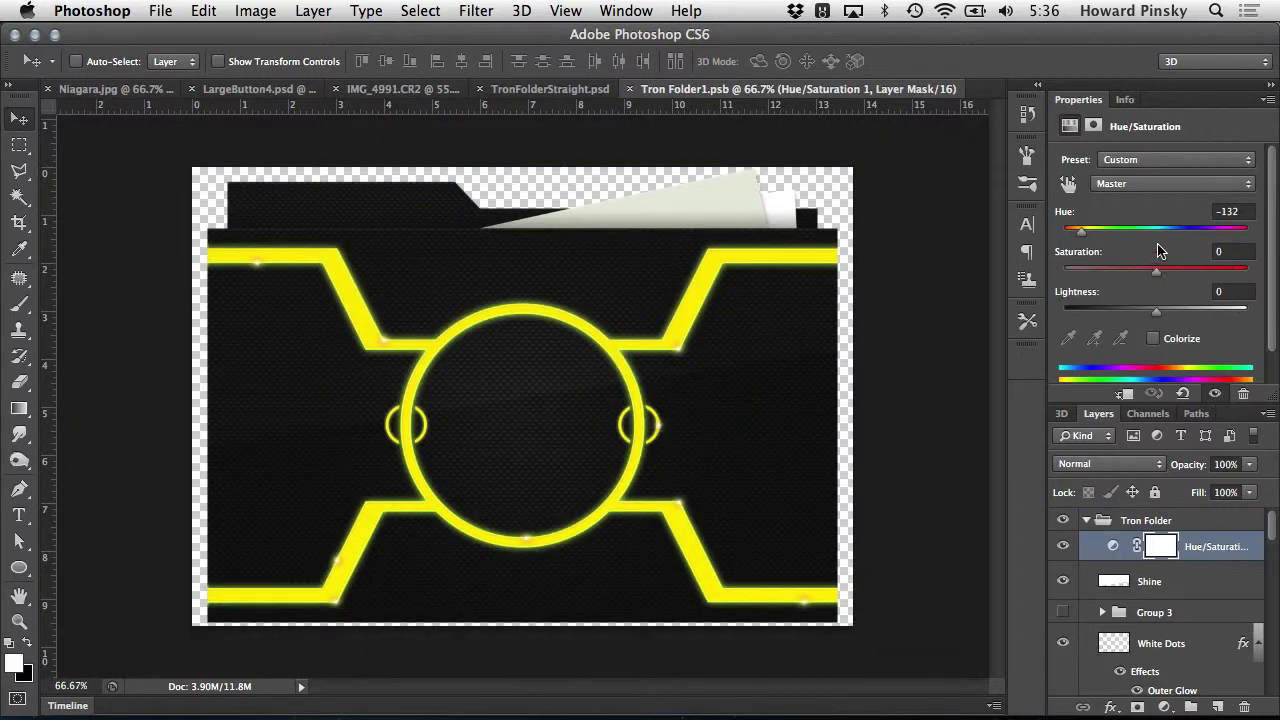
left_click_drag(1081, 231, 1135, 231)
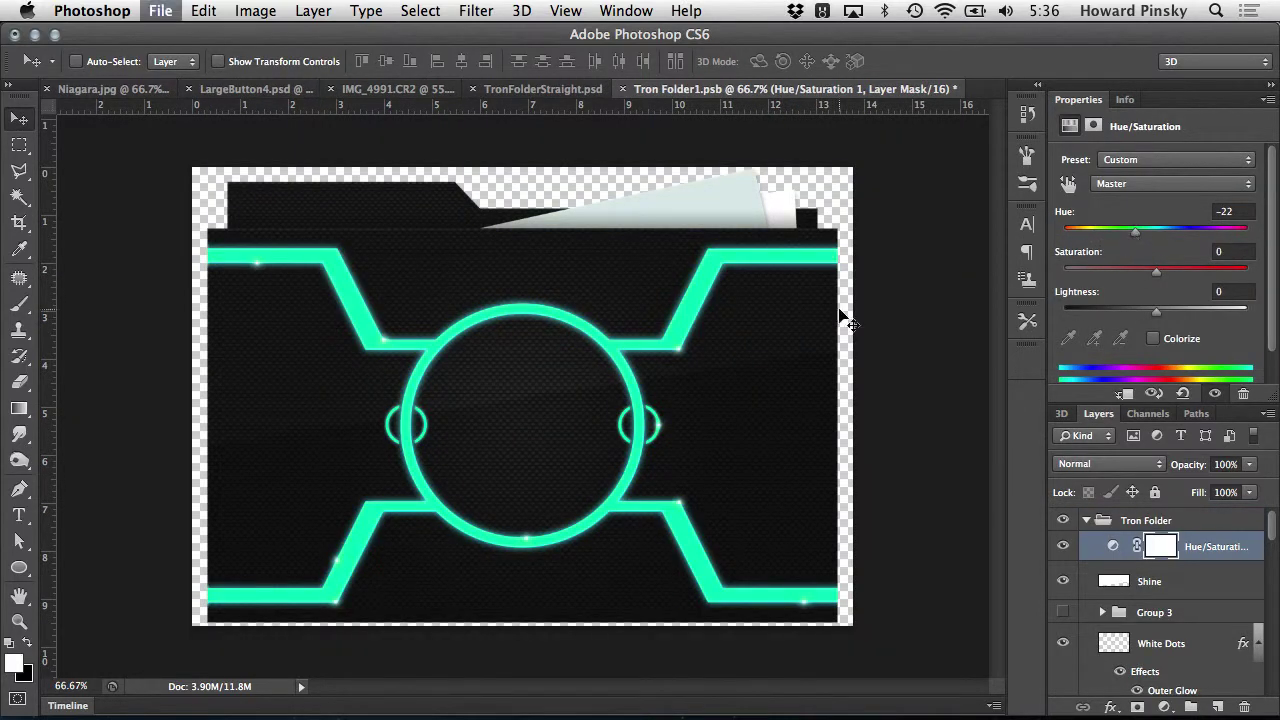
key("super+s")
key("super+w")
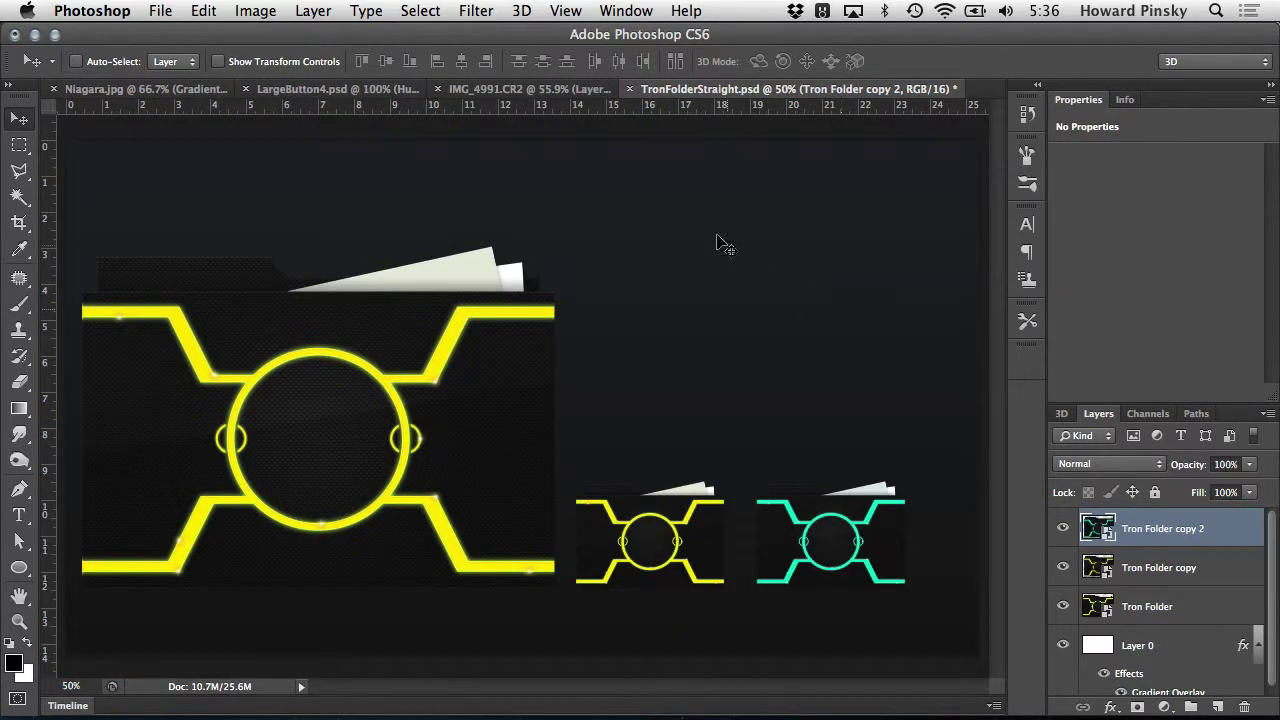
In IMG_4991.CR2, try a Gaussian Blur of 5.2 pixels directly on Layer 0 and undo it
left_click(528, 92)
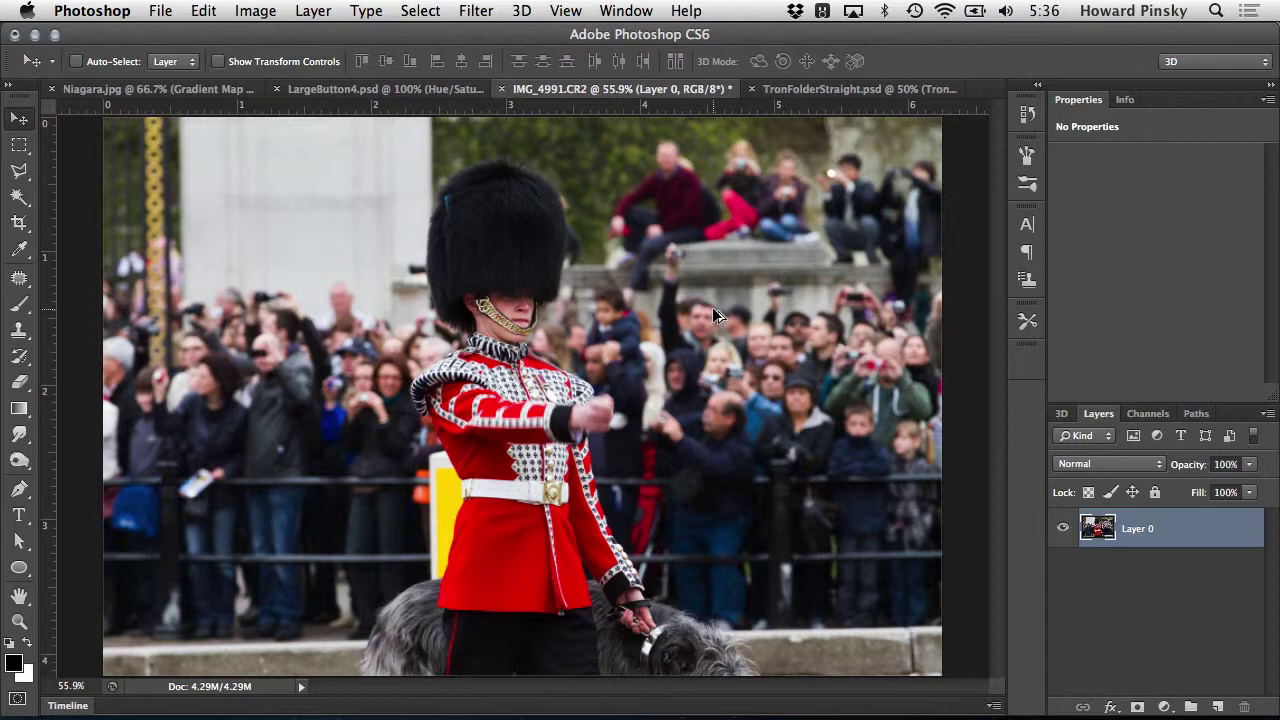
left_click(476, 10)
mouse_move(560, 262)
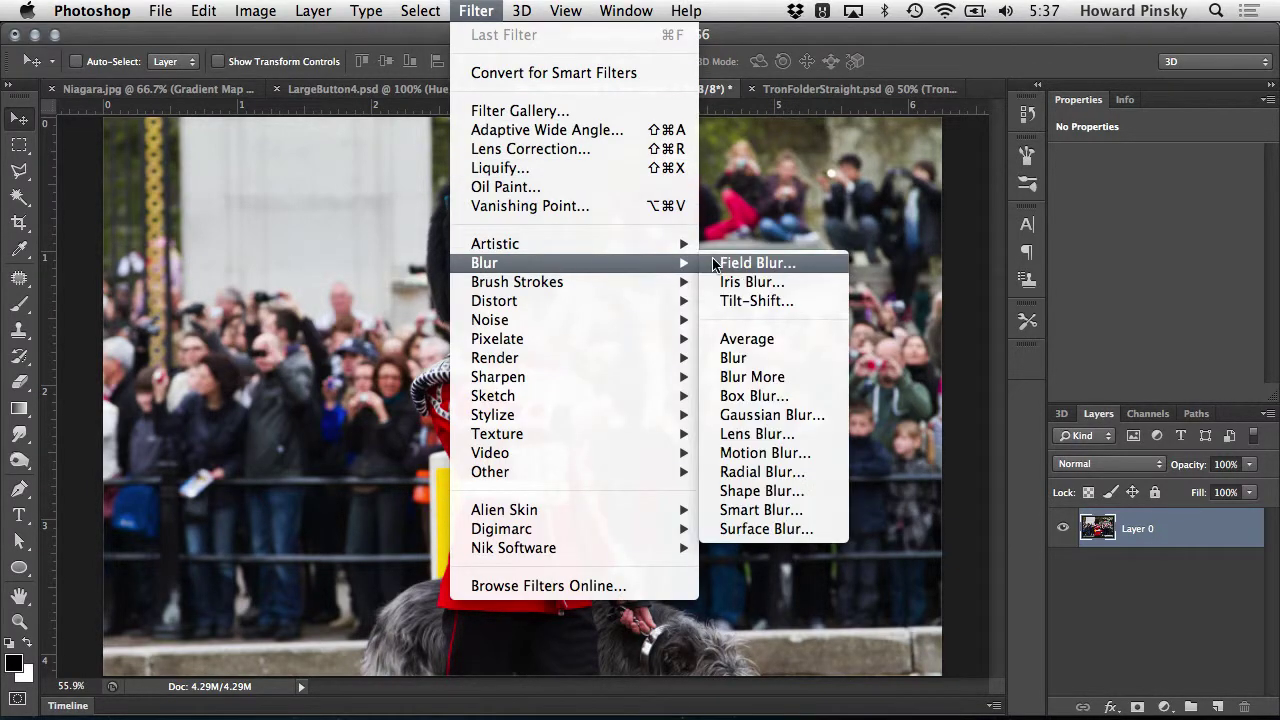
left_click(783, 410)
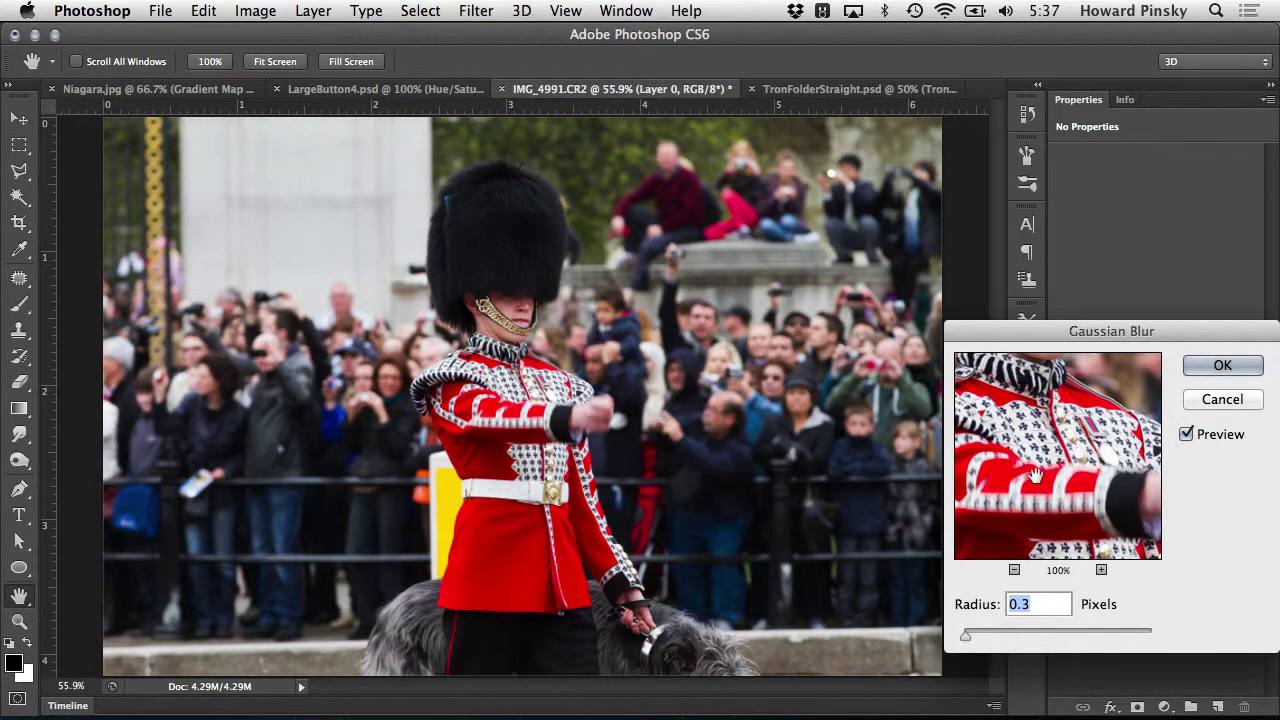
left_click_drag(967, 636, 1015, 636)
left_click(1219, 364)
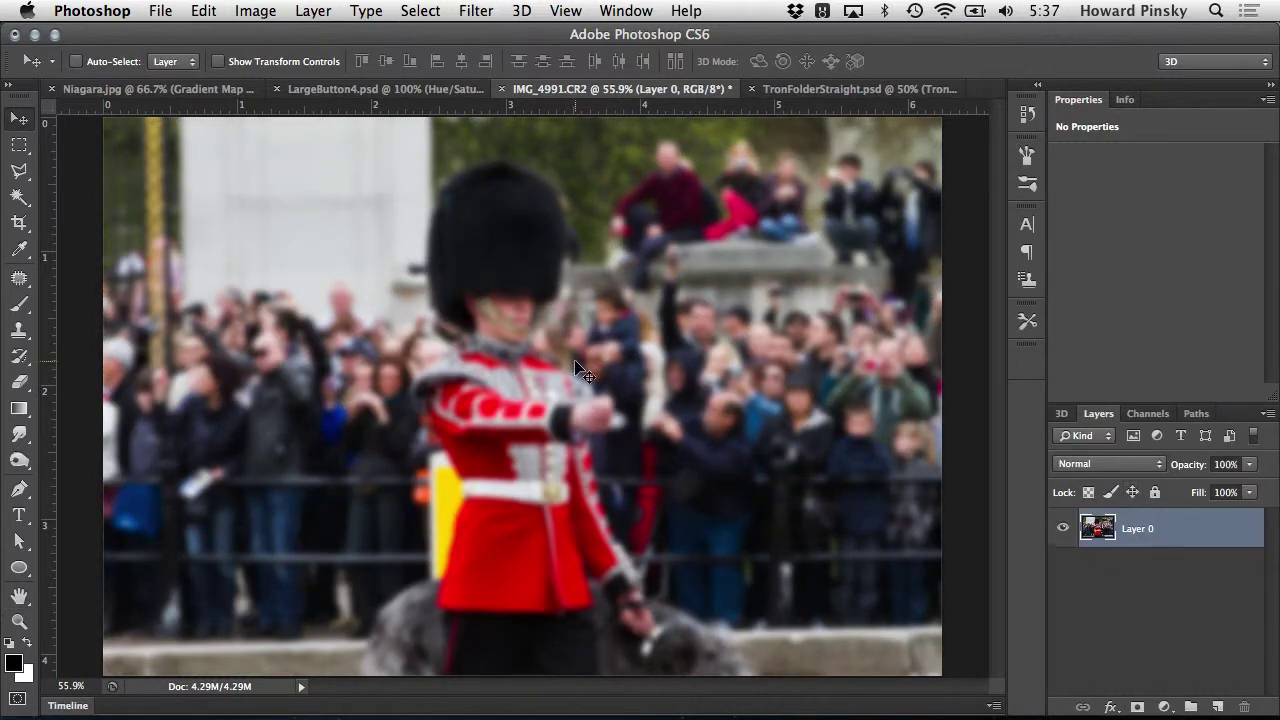
key("super+z")
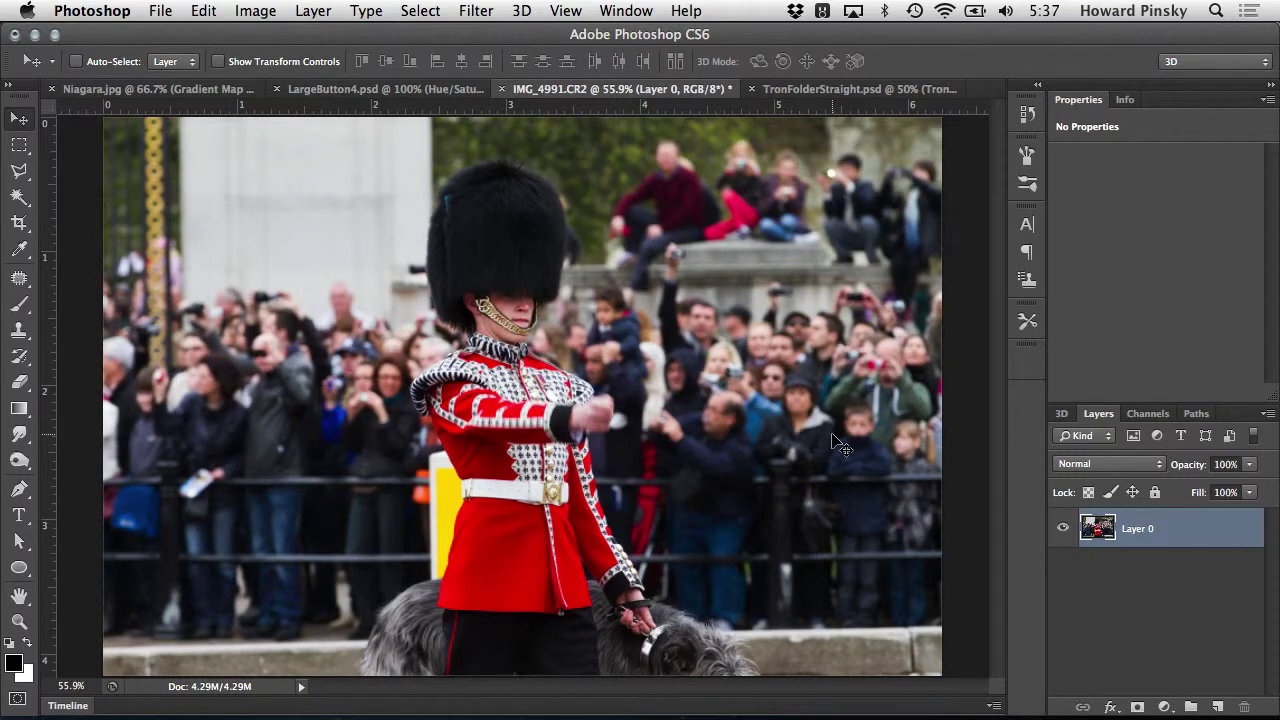
Convert Layer 0 to a Smart Object and apply a Gaussian Blur Smart Filter with a radius of 17.6 pixels
right_click(1192, 531)
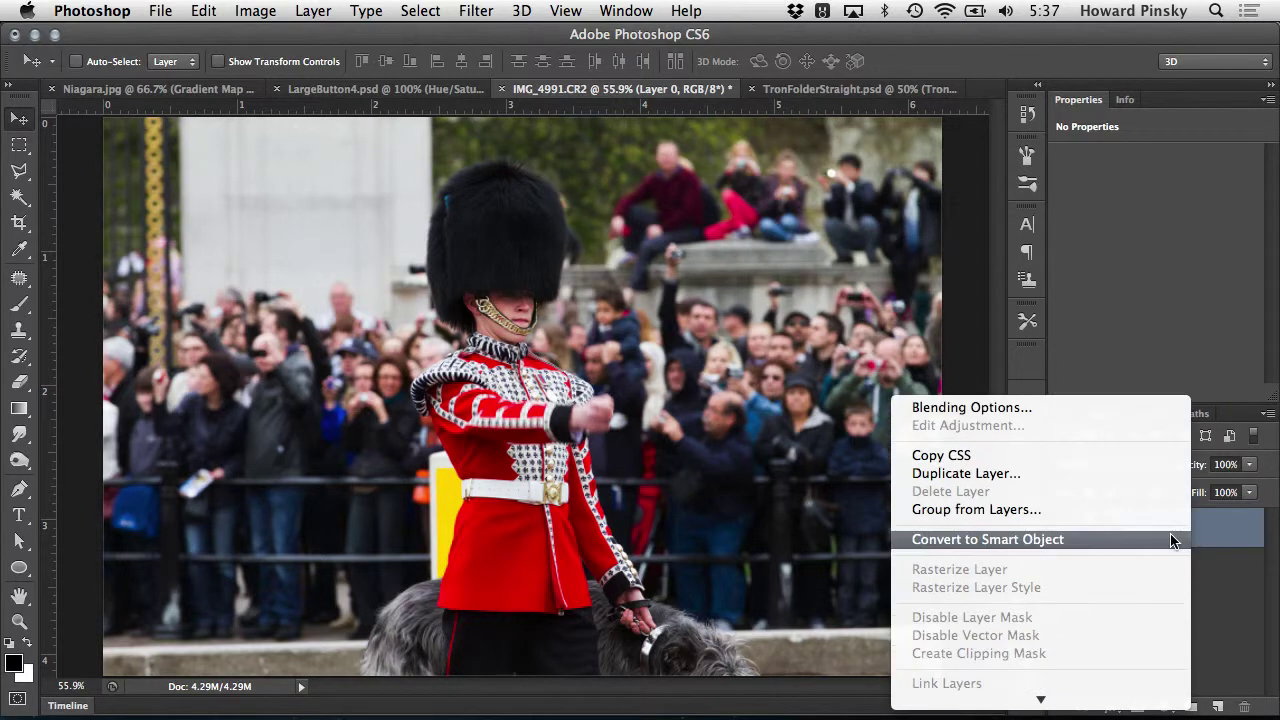
left_click(1095, 536)
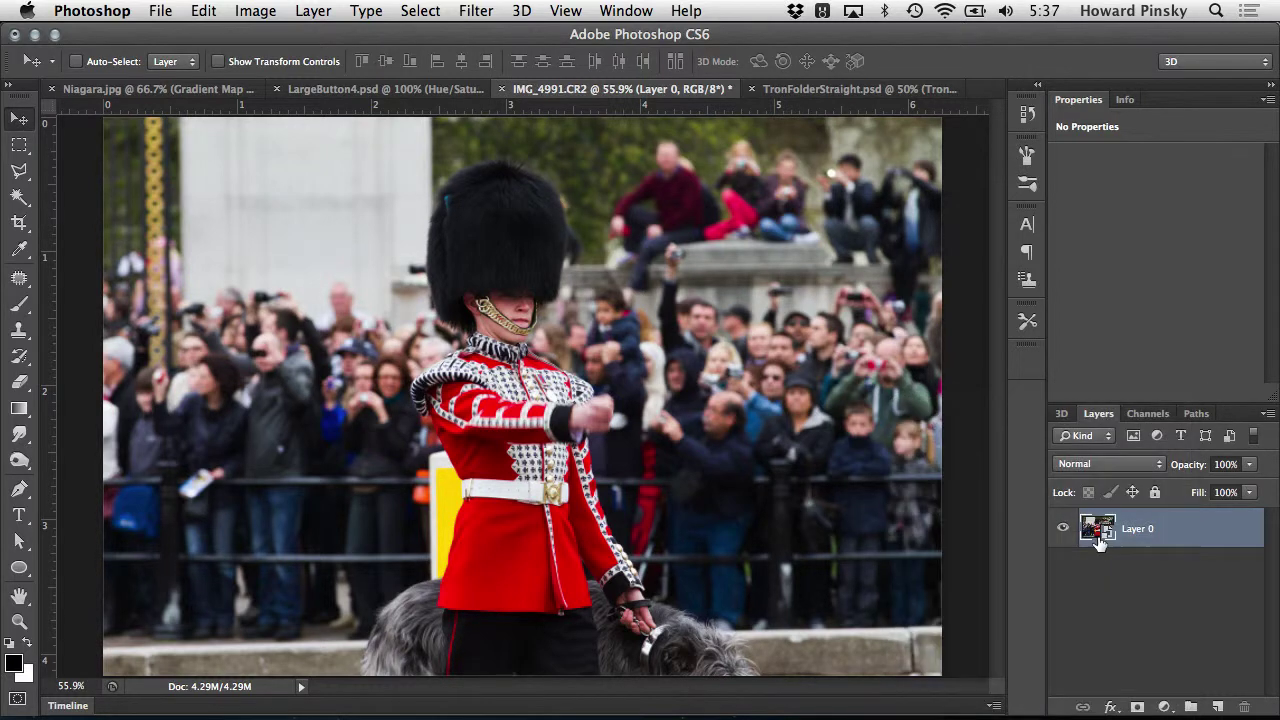
left_click(467, 10)
mouse_move(520, 262)
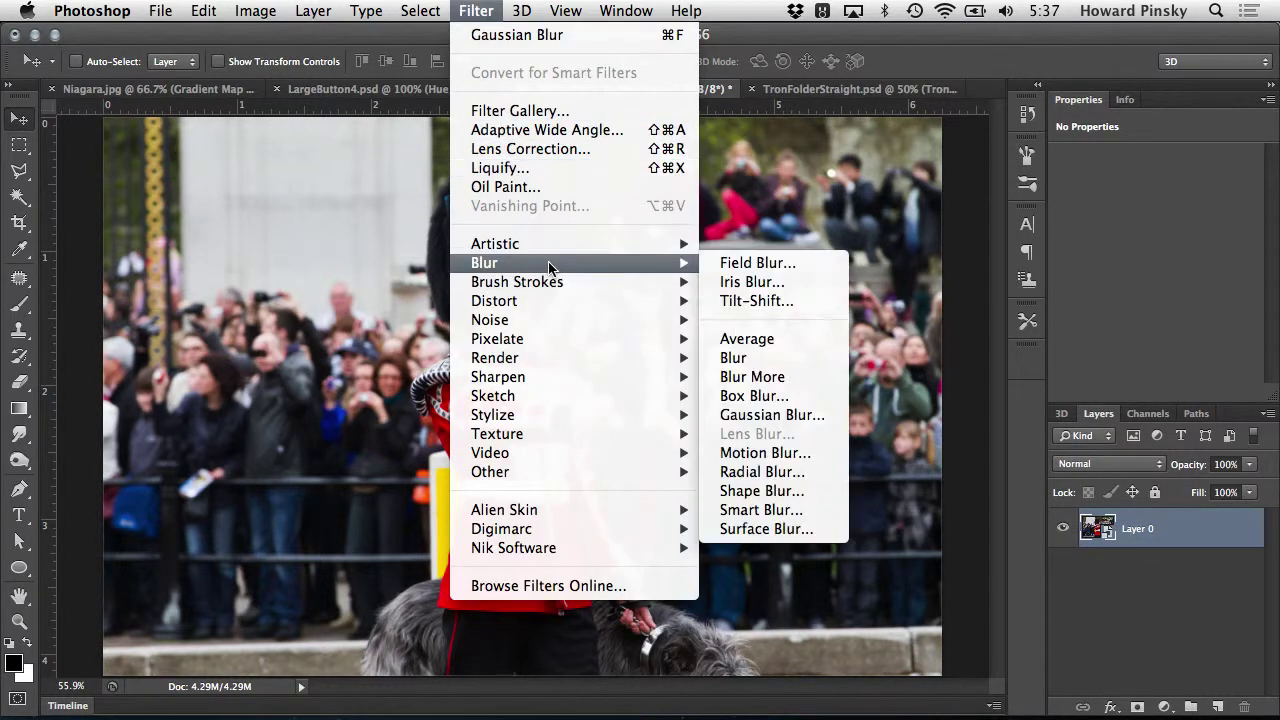
left_click(740, 411)
left_click_drag(1005, 332, 694, 162)
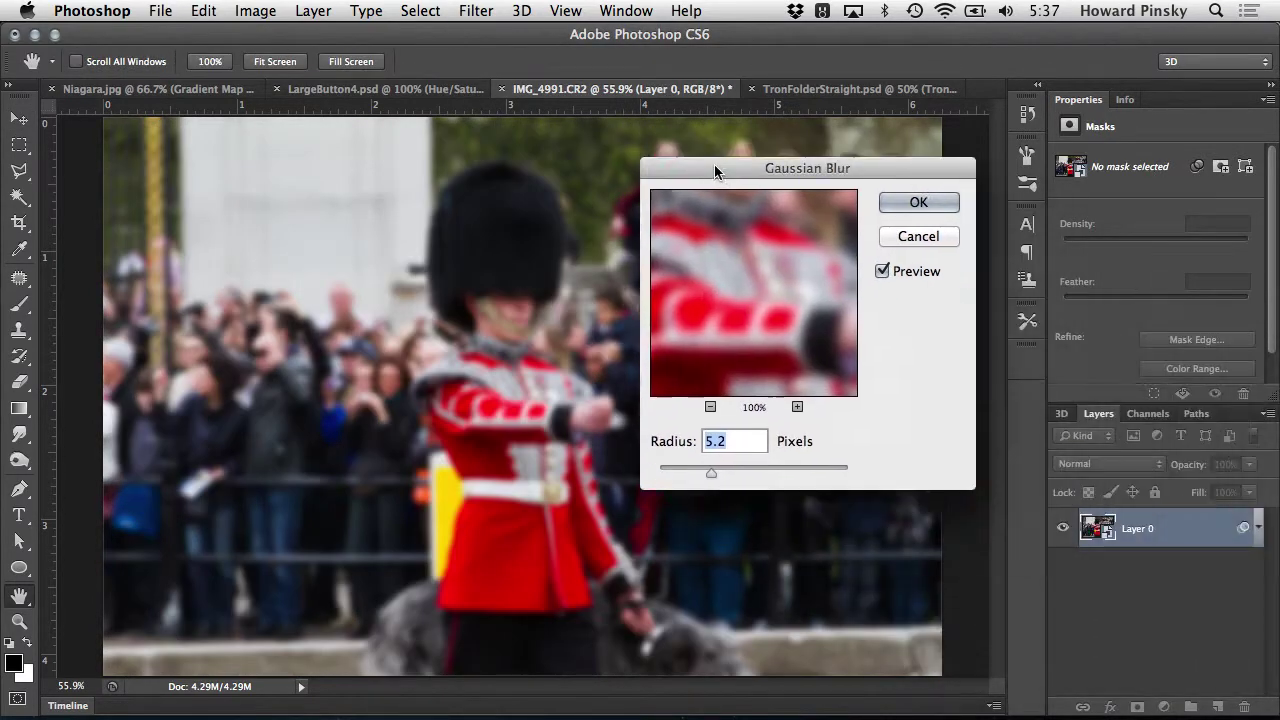
left_click_drag(706, 467, 733, 466)
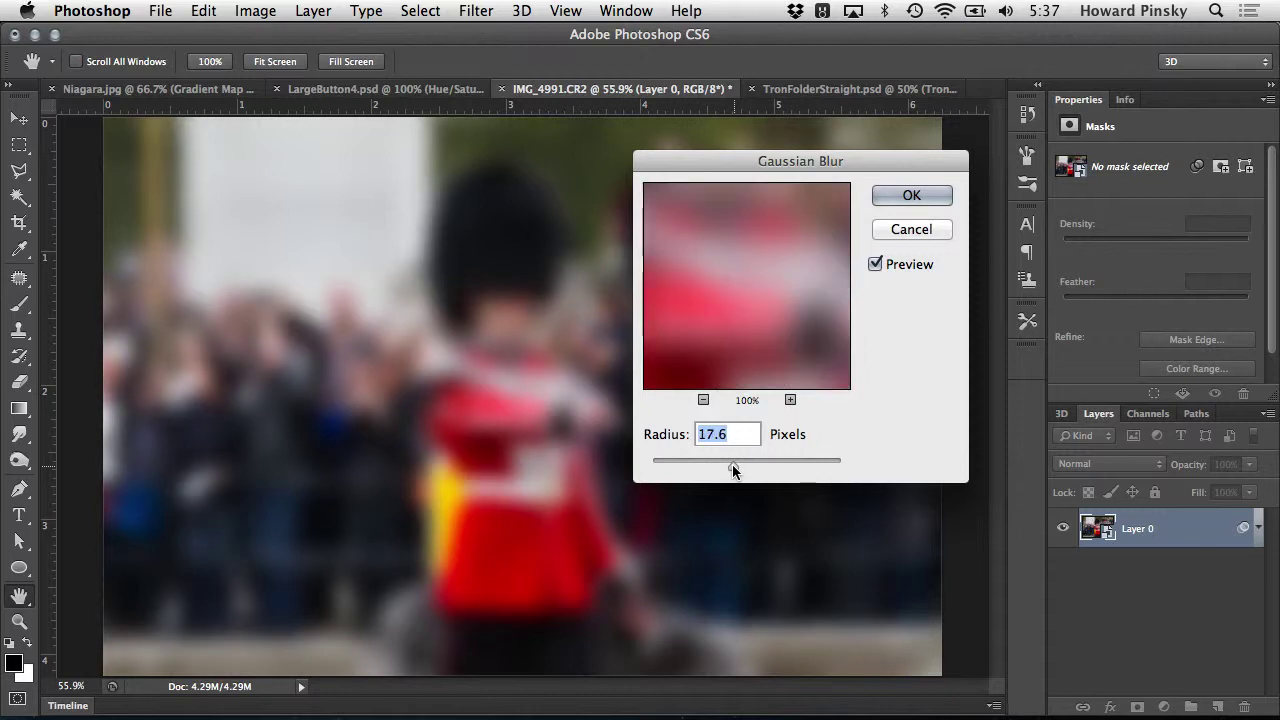
left_click(912, 195)
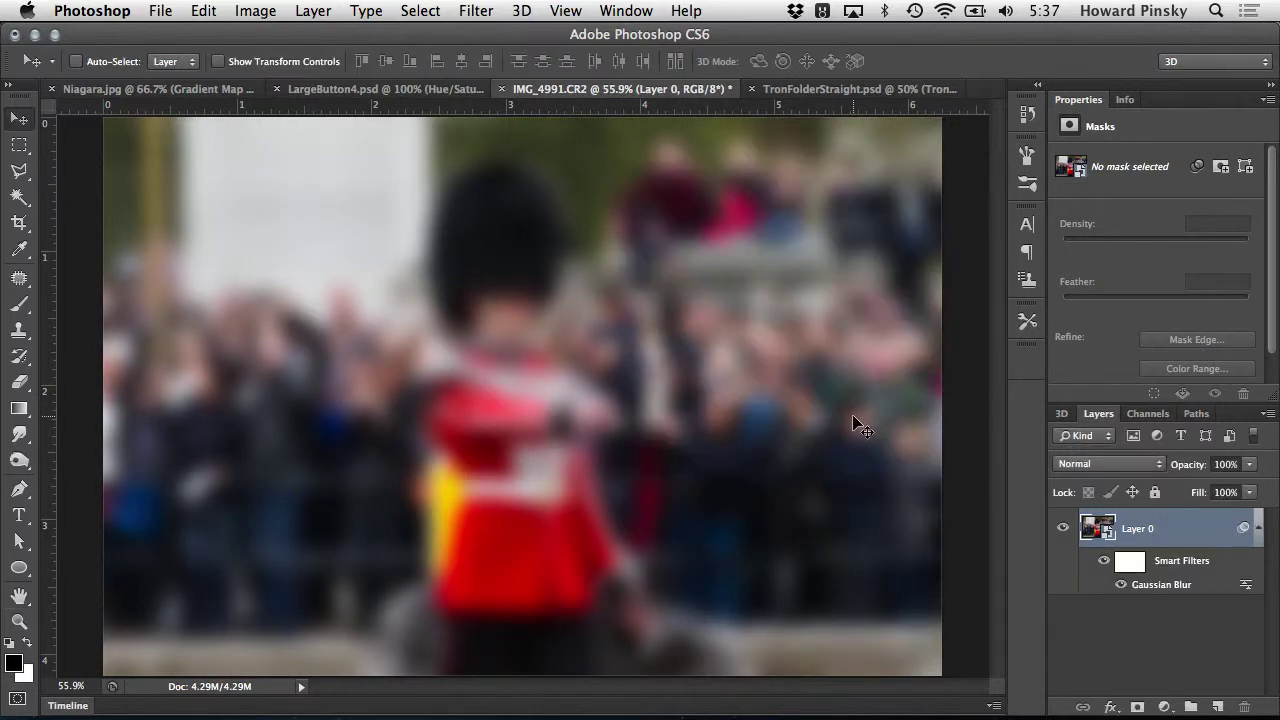
Reopen the Gaussian Blur Smart Filter on Layer 0 and set its radius to 3.9 pixels
double_click(1160, 585)
left_click_drag(704, 459, 691, 463)
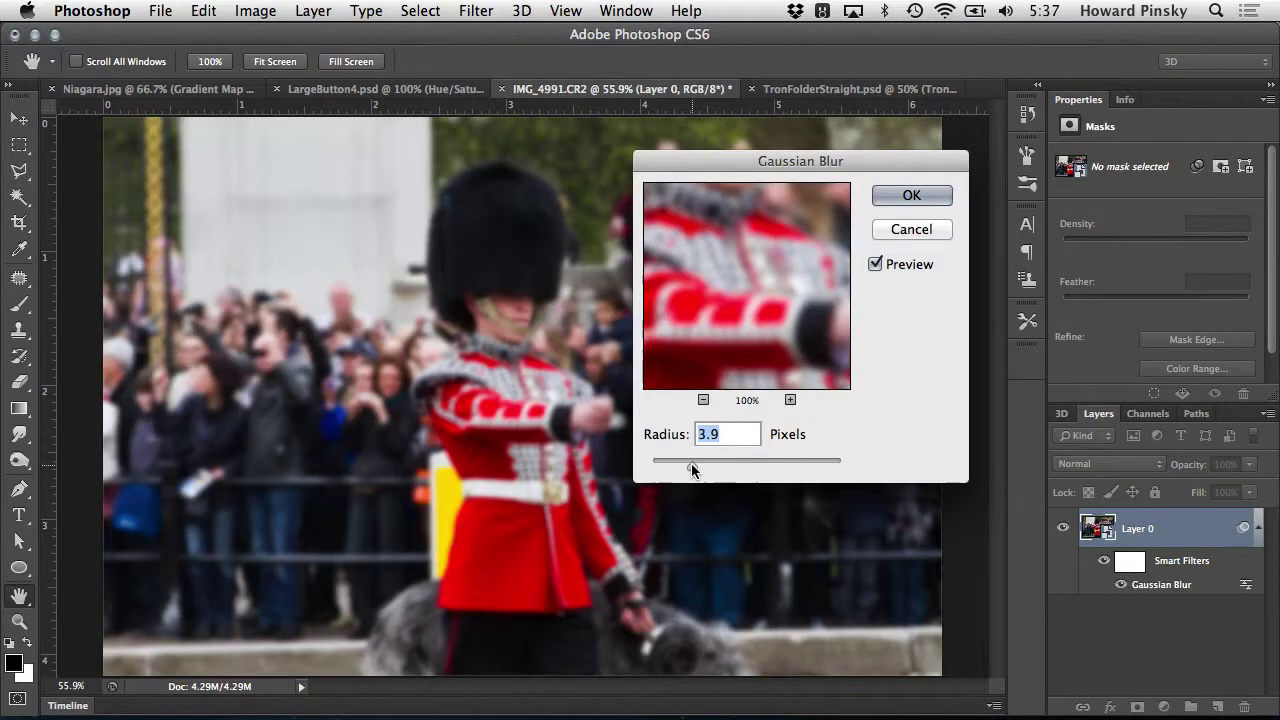
left_click(925, 197)
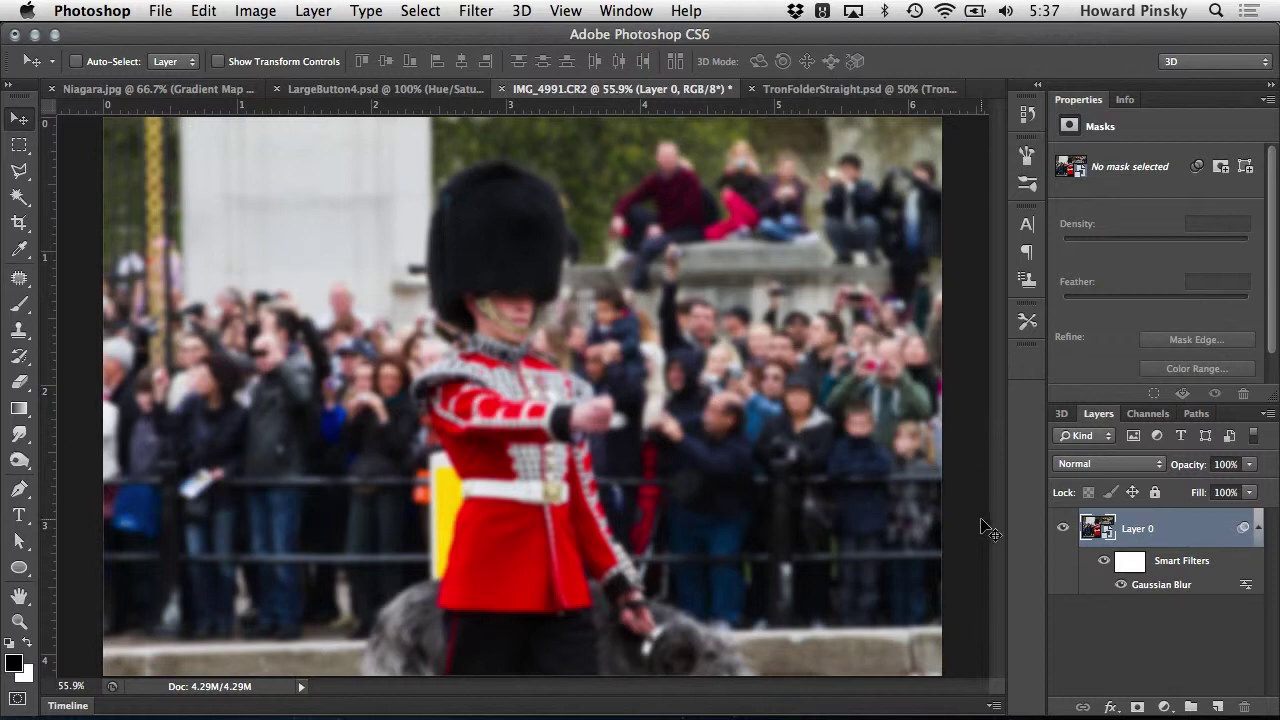
Toggle the Gaussian Blur Smart Filter off and on, and delete it from Layer 0
left_click(1121, 585)
left_click(1121, 585)
left_click_drag(1165, 590, 1244, 707)
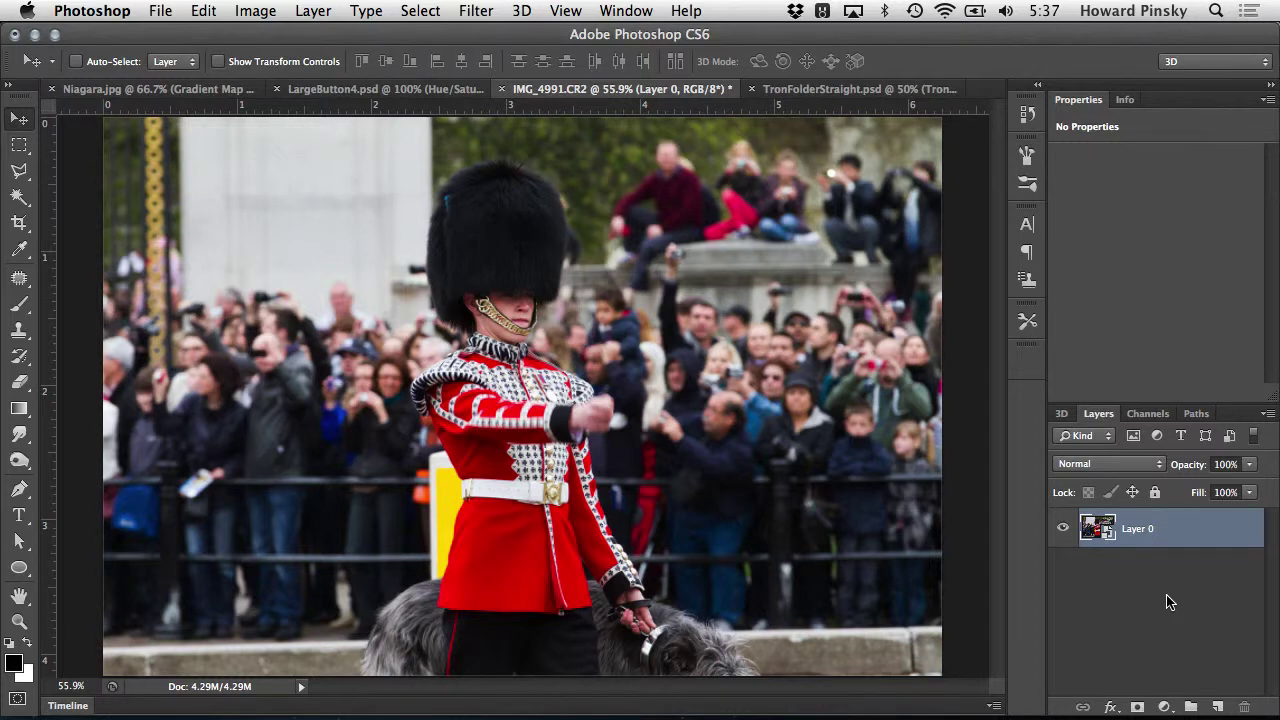